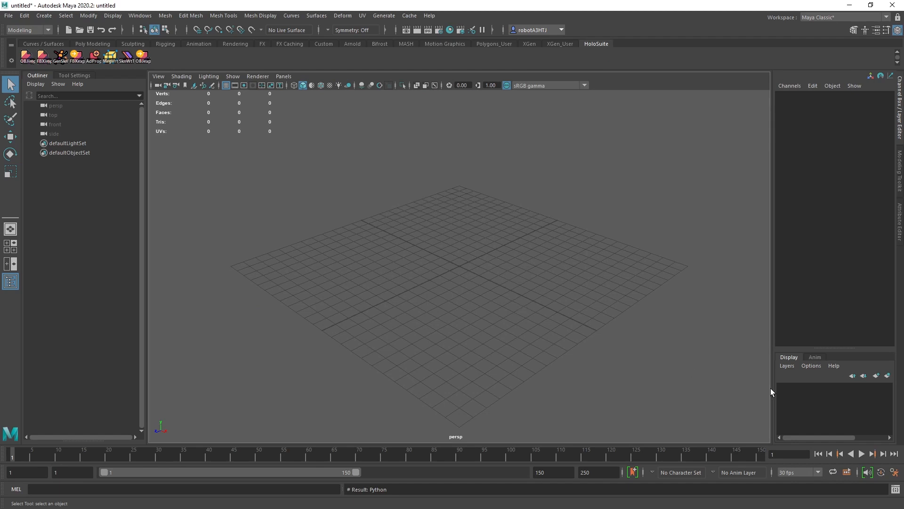
# Set the frame rate to 30 fps and check the Time Slider section of the preferences
pyautogui.click(820, 473)
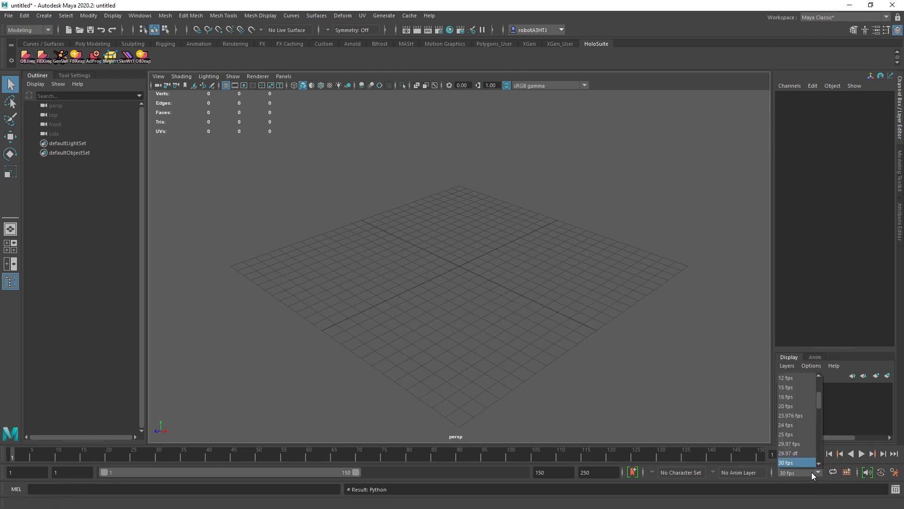
pyautogui.click(799, 463)
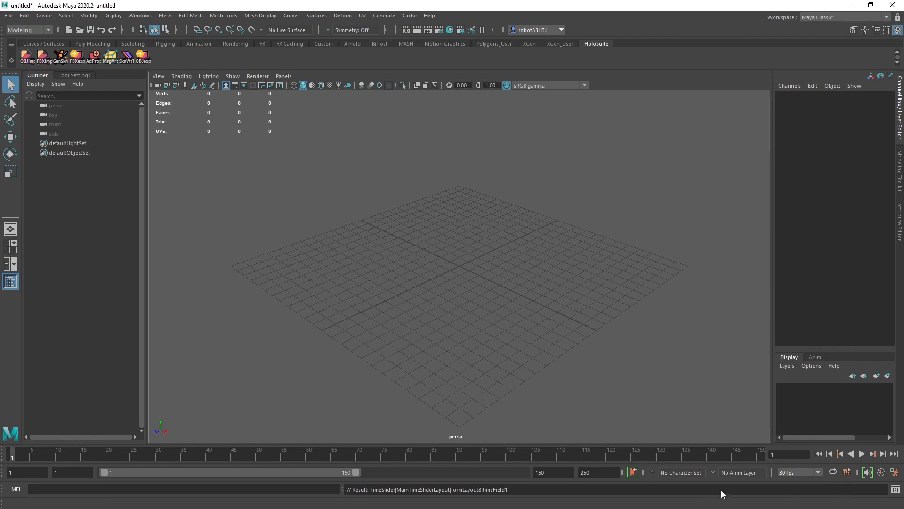
pyautogui.click(894, 472)
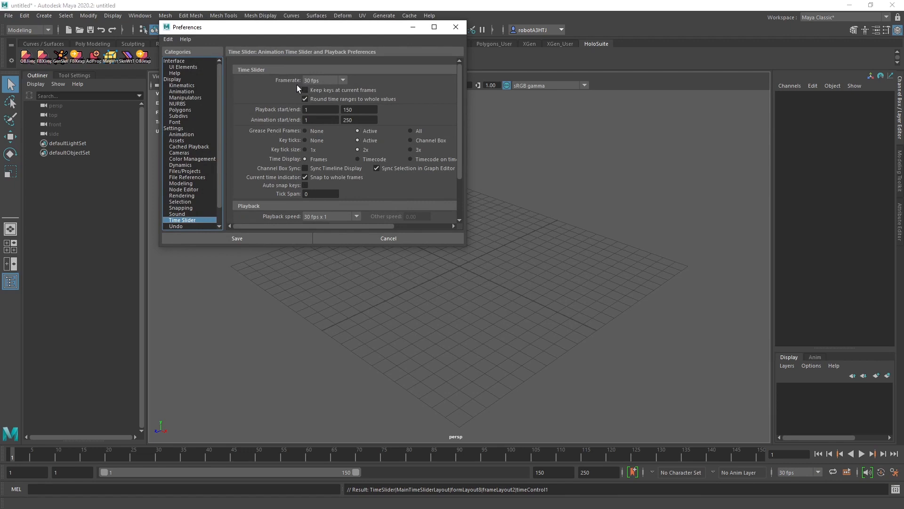
pyautogui.click(455, 26)
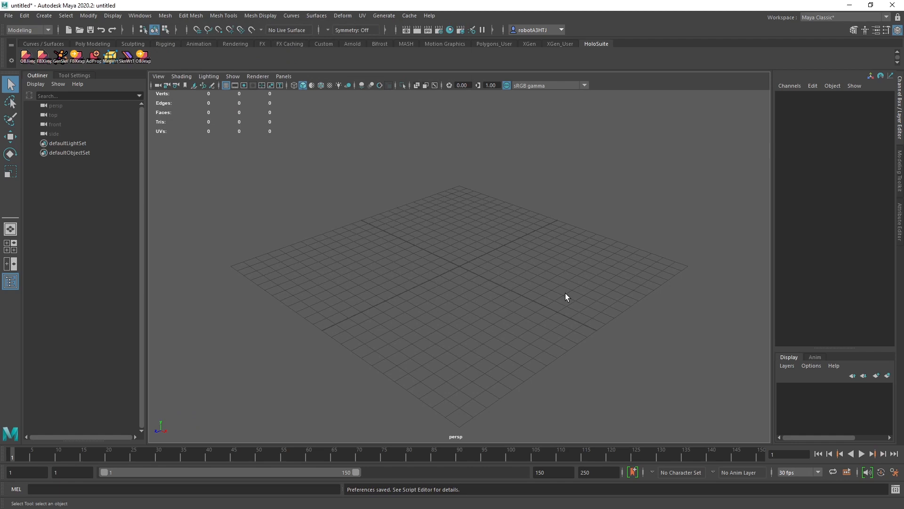
# Open the scene BakedPerformanceEditing_StartingWorkspace.mb, discarding the changes to the untitled scene
pyautogui.click(8, 17)
pyautogui.click(37, 43)
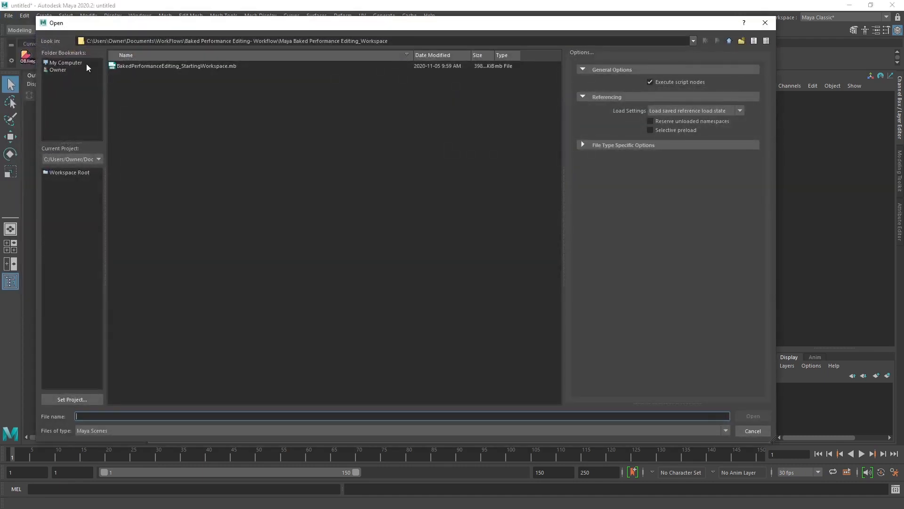
pyautogui.click(222, 66)
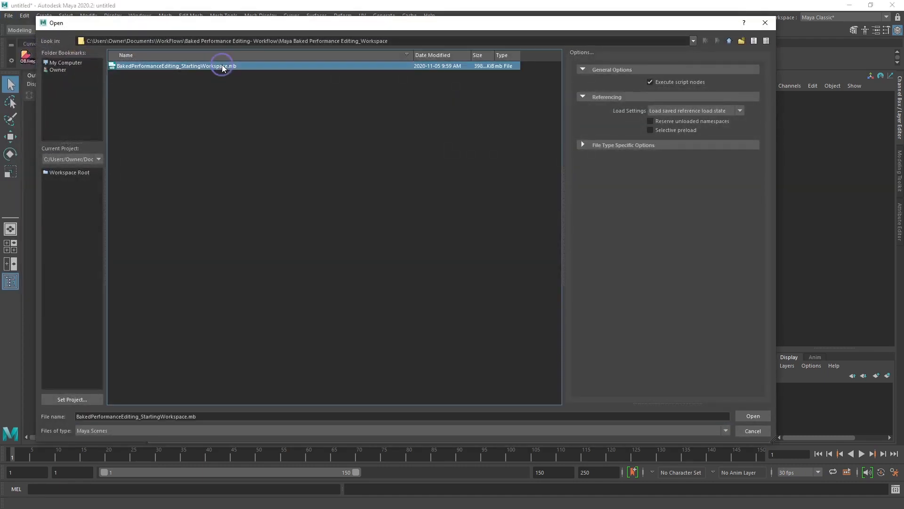
pyautogui.click(750, 415)
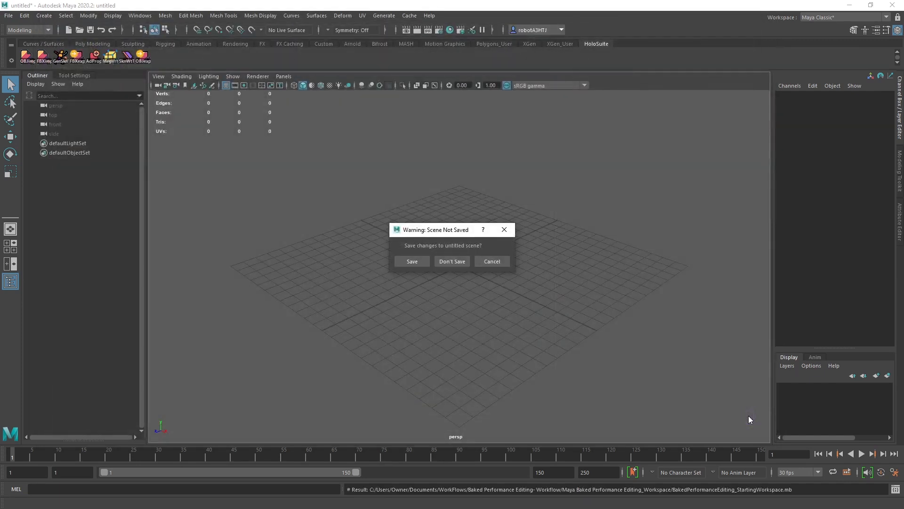
pyautogui.click(467, 261)
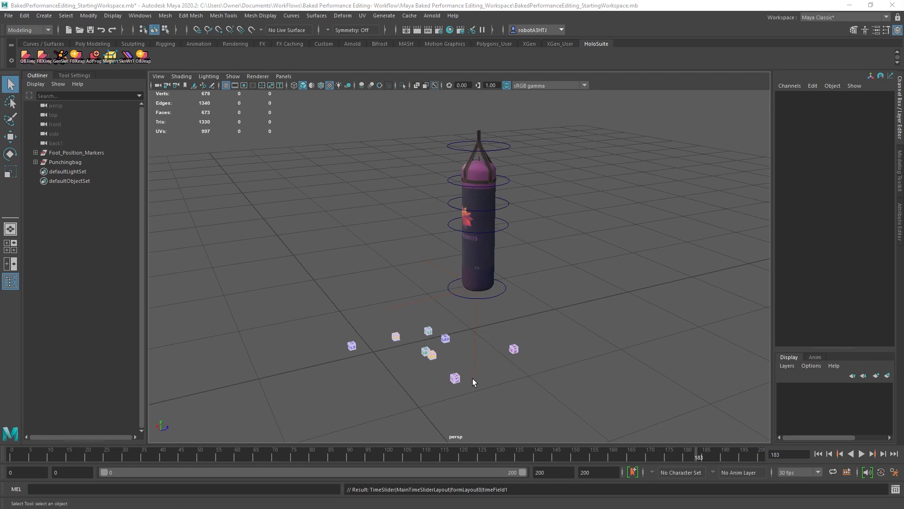
# Import BakedEditing0000-0175.fbx from the BakedEditing folder inside BakedPerformanceExport into the punching bag scene
pyautogui.scroll(2, 473, 383)
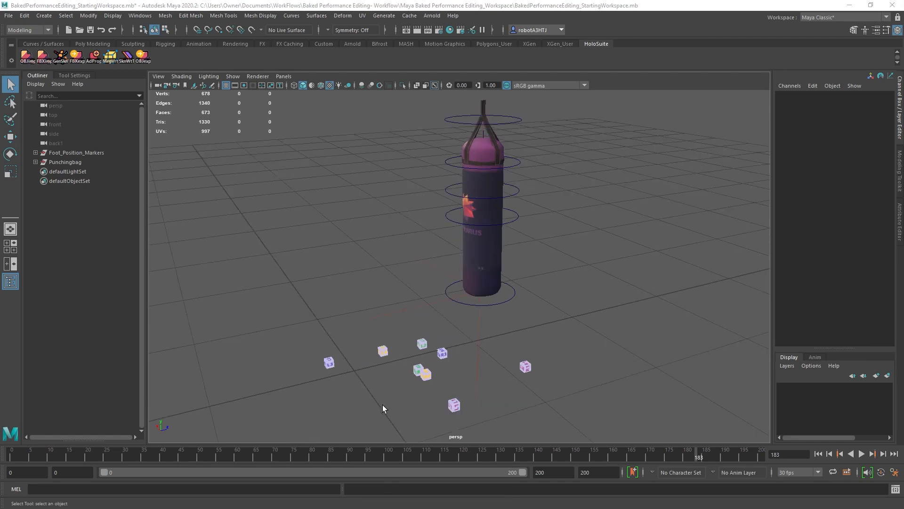
pyautogui.moveTo(383, 408)
pyautogui.keyDown('alt'); pyautogui.mouseDown()
pyautogui.moveTo(388, 433)
pyautogui.moveTo(394, 408)
pyautogui.moveTo(366, 396)
pyautogui.moveTo(382, 407)
pyautogui.mouseUp(); pyautogui.keyUp('alt')
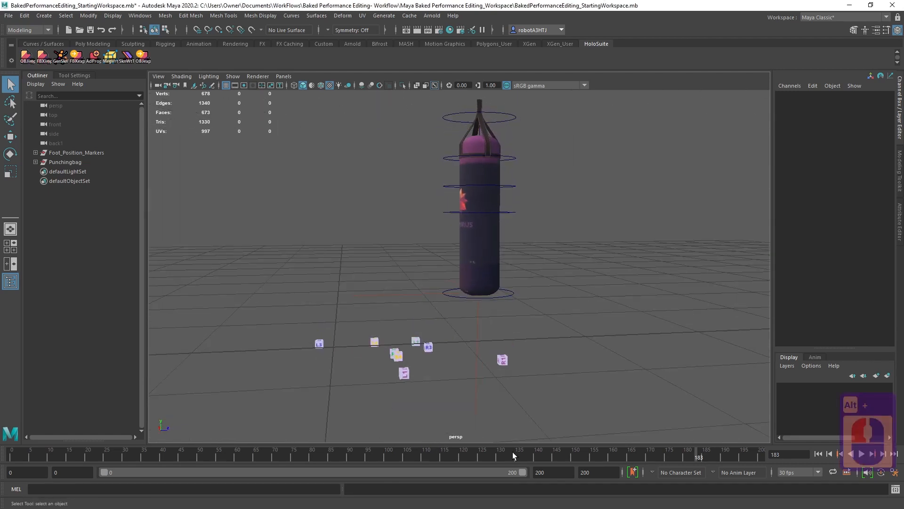
pyautogui.click(564, 473)
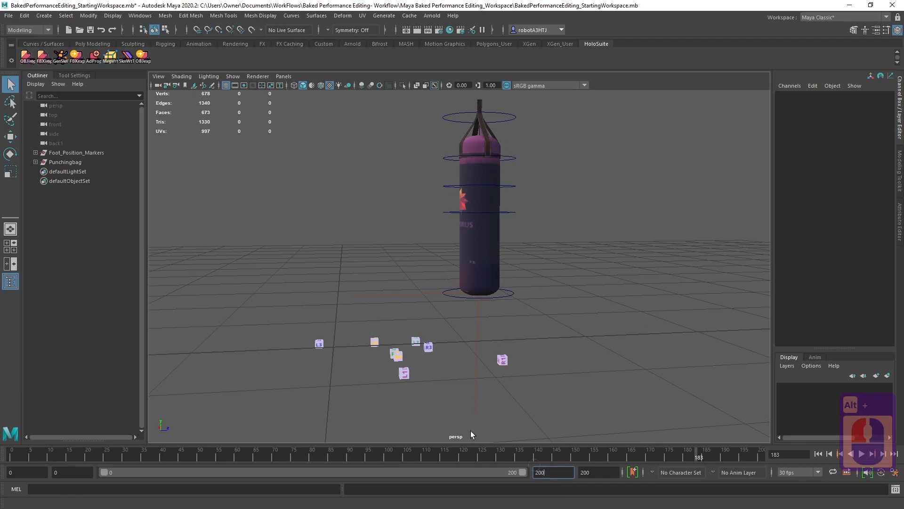
pyautogui.click(6, 15)
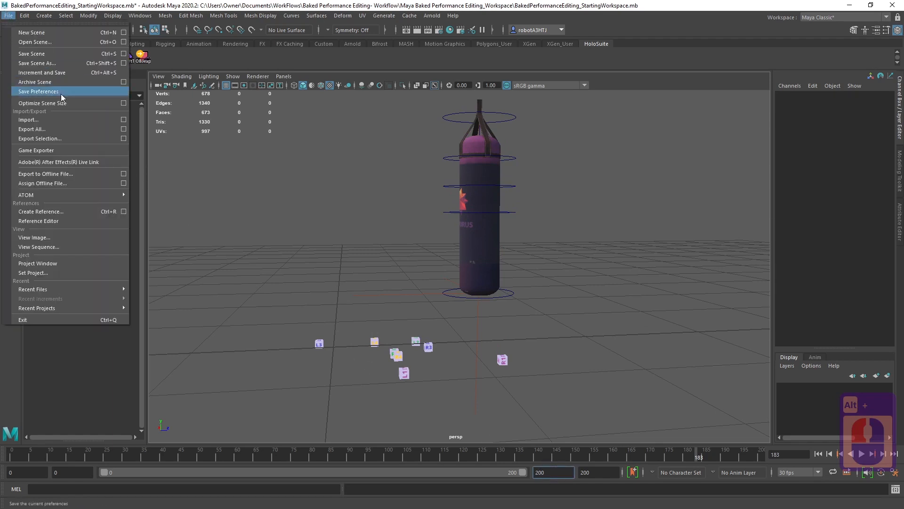
pyautogui.click(67, 121)
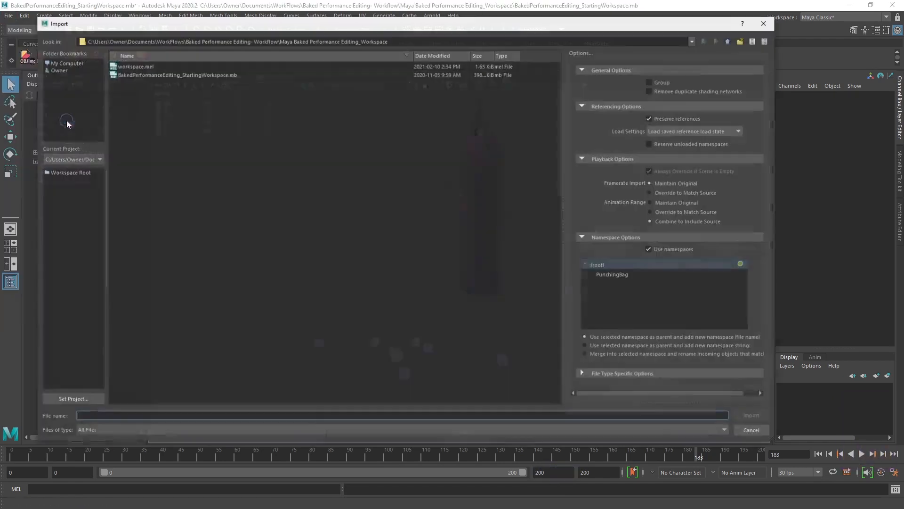
pyautogui.click(729, 41)
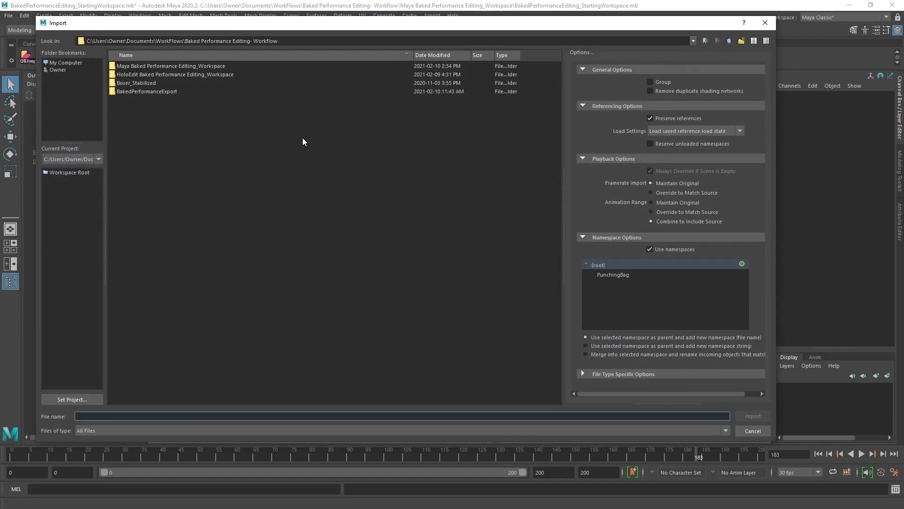
pyautogui.doubleClick(150, 92)
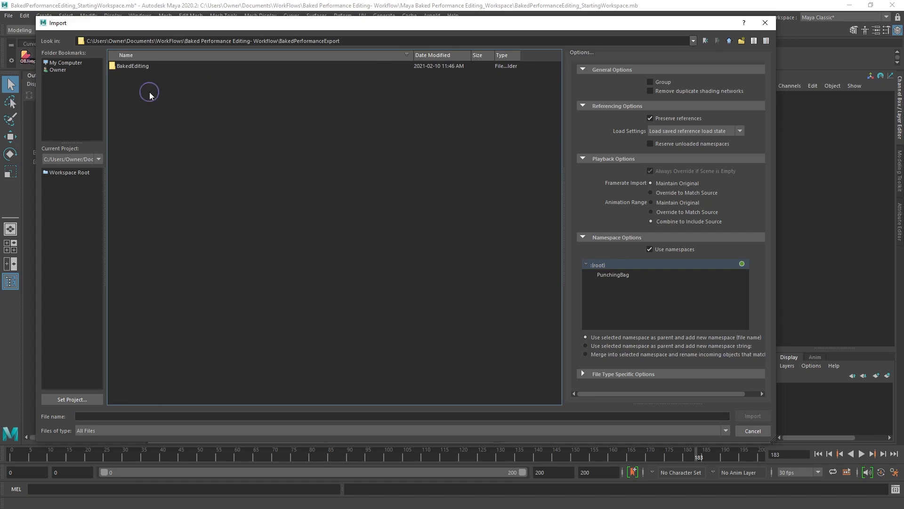
pyautogui.doubleClick(141, 67)
pyautogui.moveTo(560, 113); pyautogui.dragTo(529, 396)
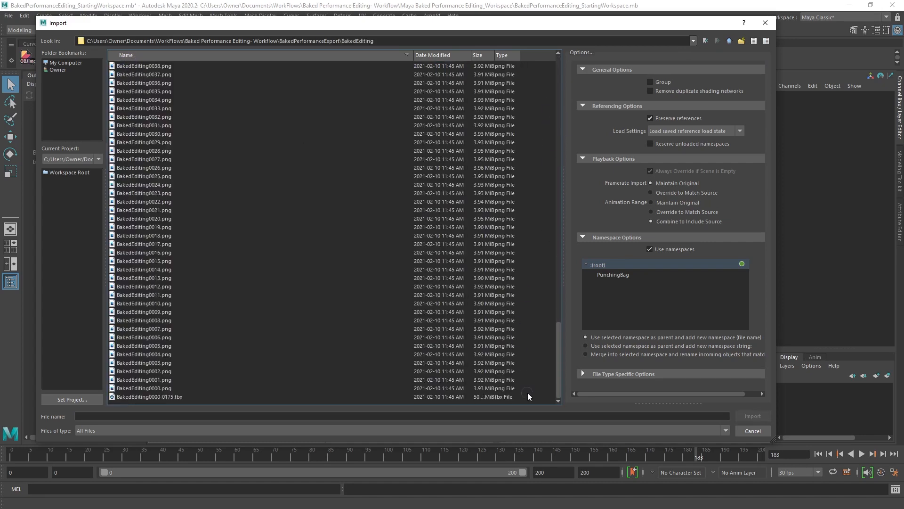
pyautogui.click(145, 397)
pyautogui.click(752, 416)
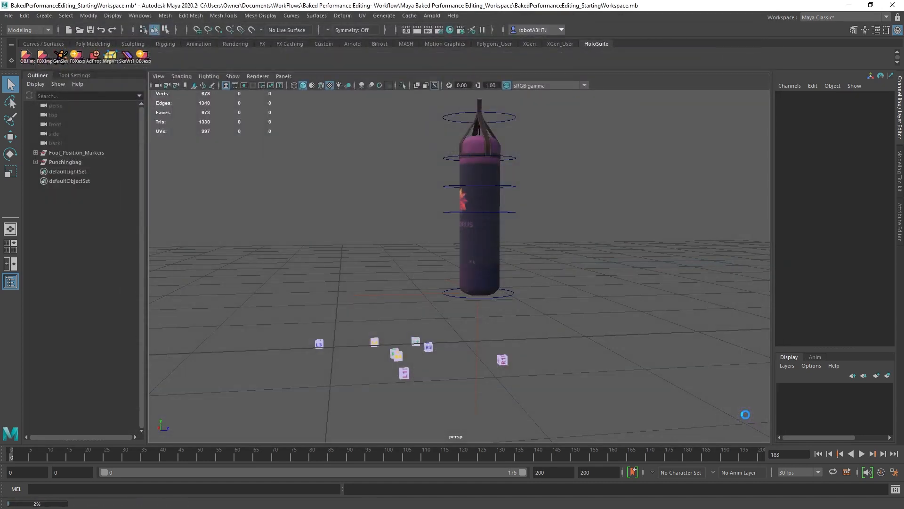
# Set the perspective viewport's lighting to Use Flat Lighting
pyautogui.click(181, 76)
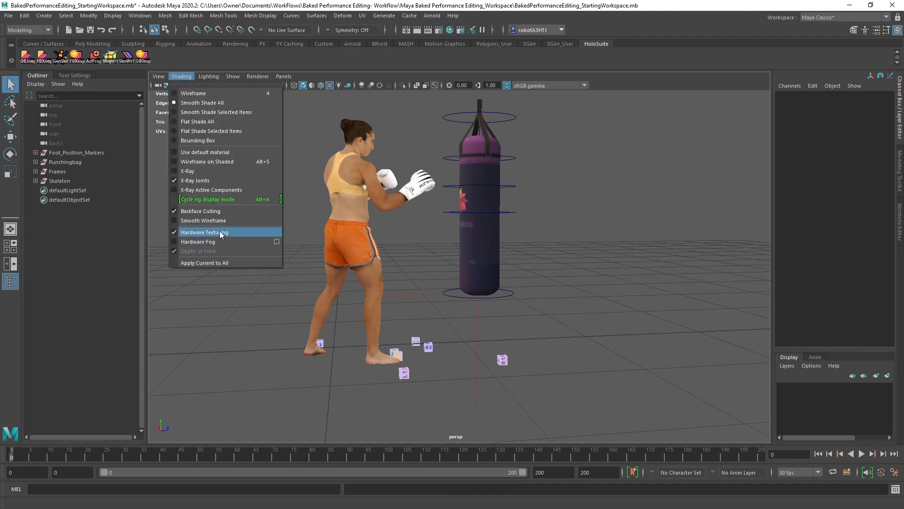
pyautogui.moveTo(208, 77)
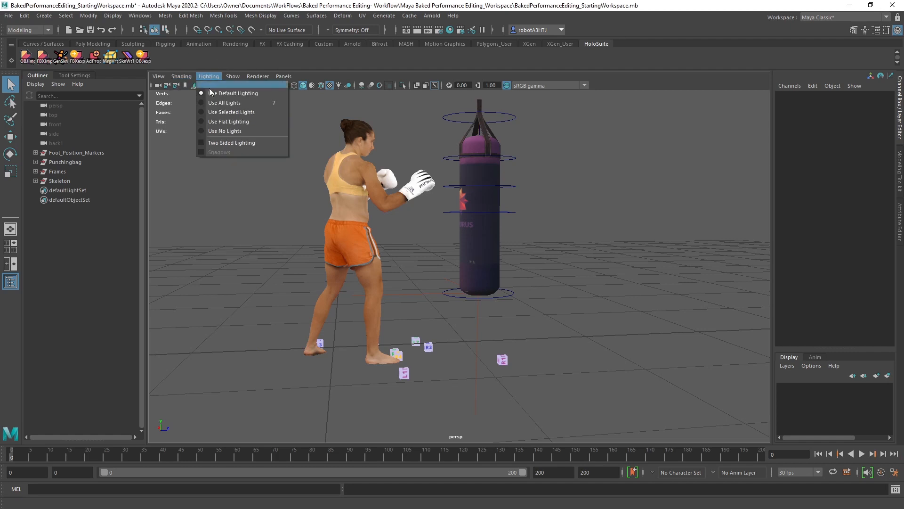
pyautogui.click(202, 122)
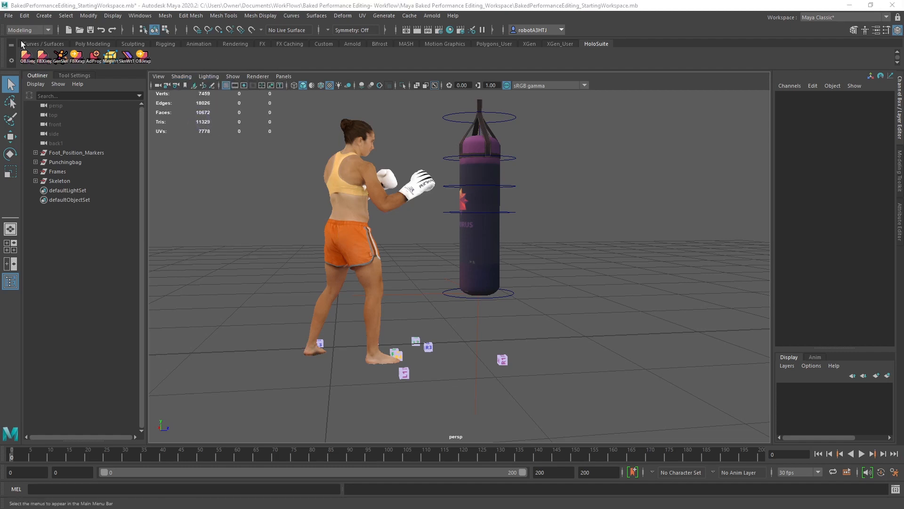
# Merge the vertices of the imported mesh sequence and delete all construction history in the scene
pyautogui.click(109, 54)
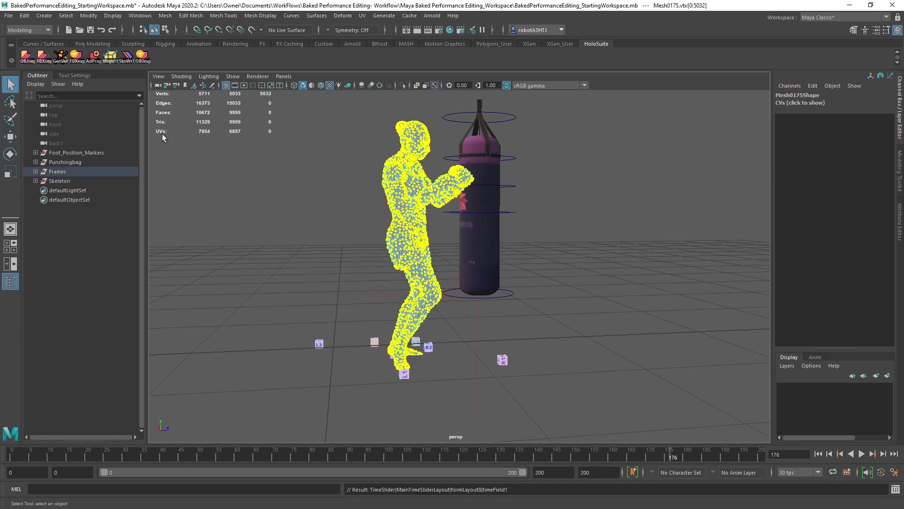
pyautogui.click(24, 16)
pyautogui.moveTo(95, 127)
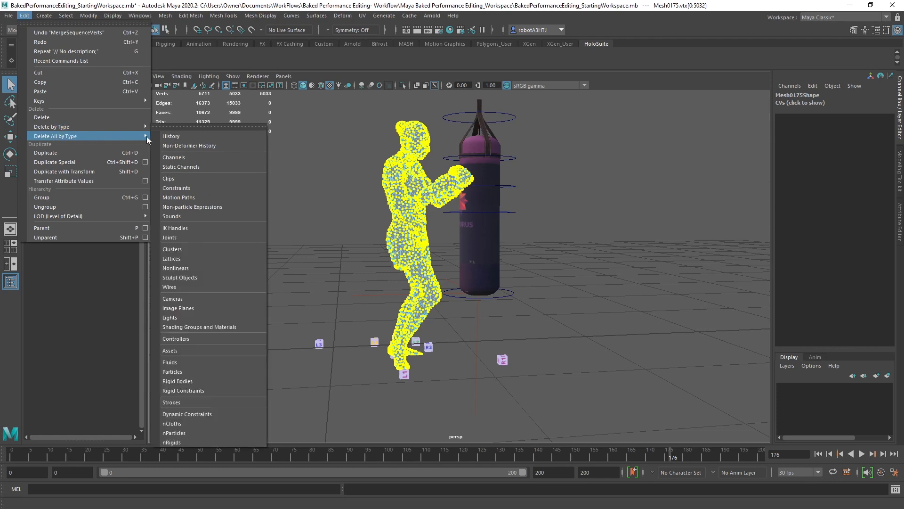
pyautogui.click(164, 136)
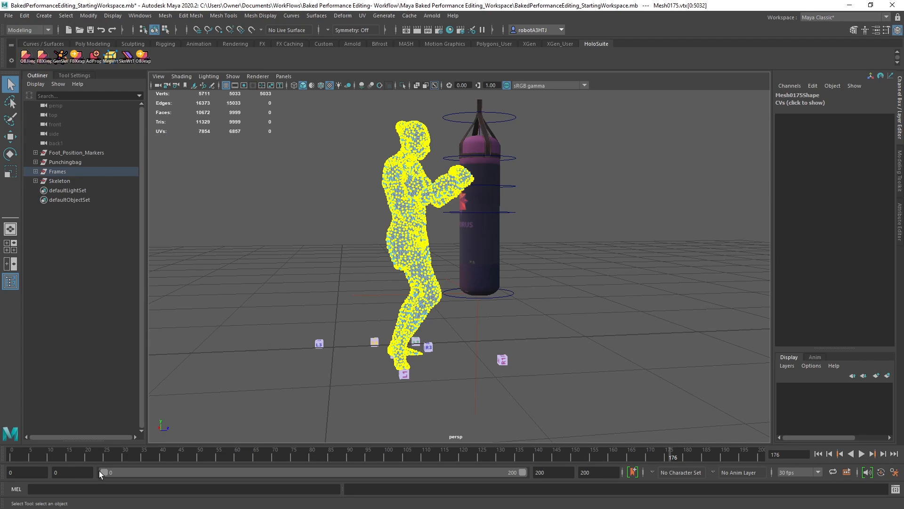
# Play back the boxer sequence on the timeline and expand the Frames group to examine its individual meshes
pyautogui.click(75, 457)
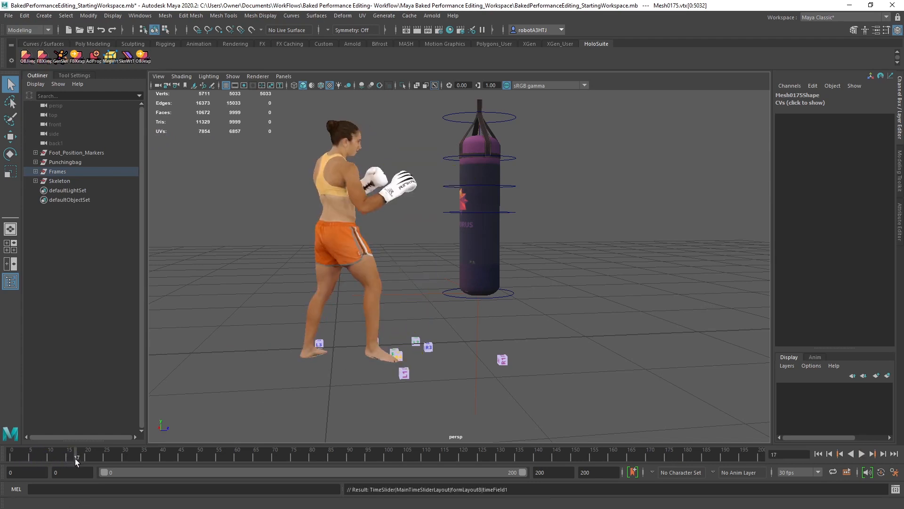
pyautogui.hotkey('alt', 'v')
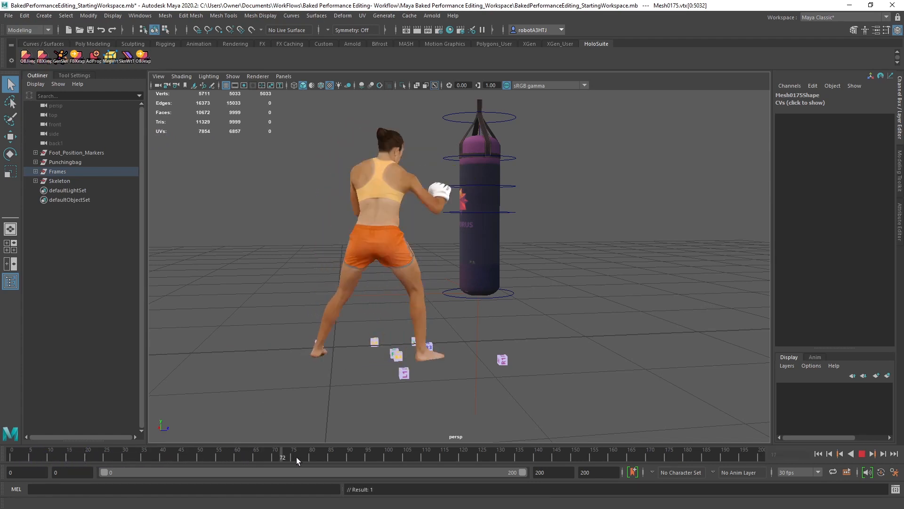
pyautogui.click(316, 457)
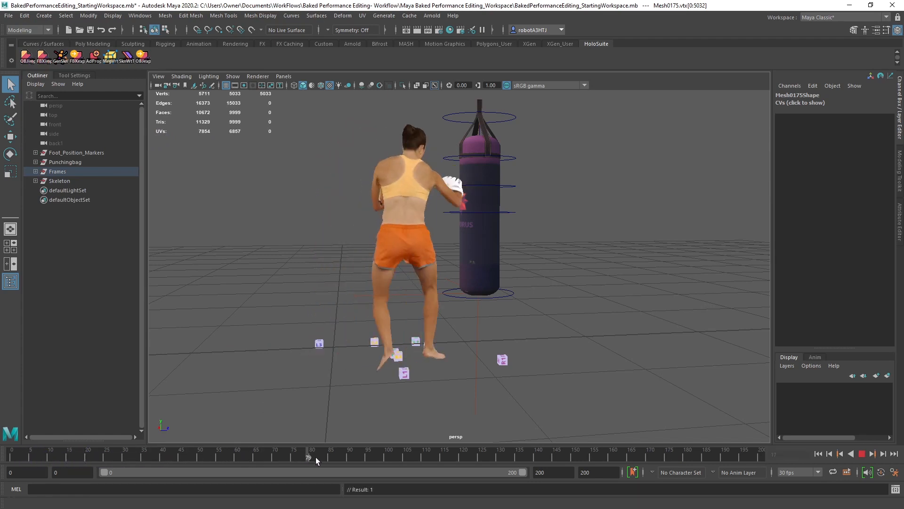
pyautogui.click(35, 171)
pyautogui.click(66, 180)
pyautogui.click(217, 386)
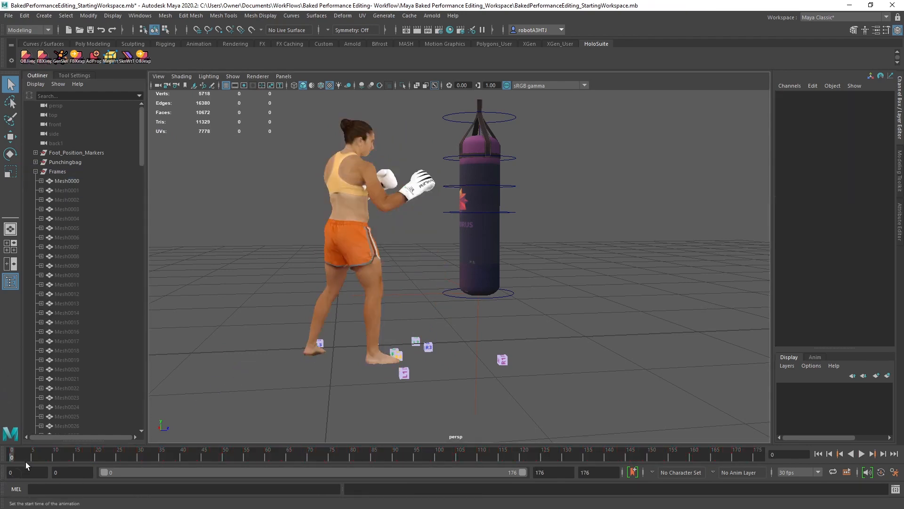
# Select Mesh0000 in the Frames group and generate the skeleton for the mesh sequence with GenSkel
pyautogui.click(62, 181)
pyautogui.moveTo(19, 456)
pyautogui.mouseDown()
pyautogui.moveTo(394, 457)
pyautogui.moveTo(654, 445)
pyautogui.moveTo(754, 459)
pyautogui.moveTo(1, 454)
pyautogui.mouseUp()
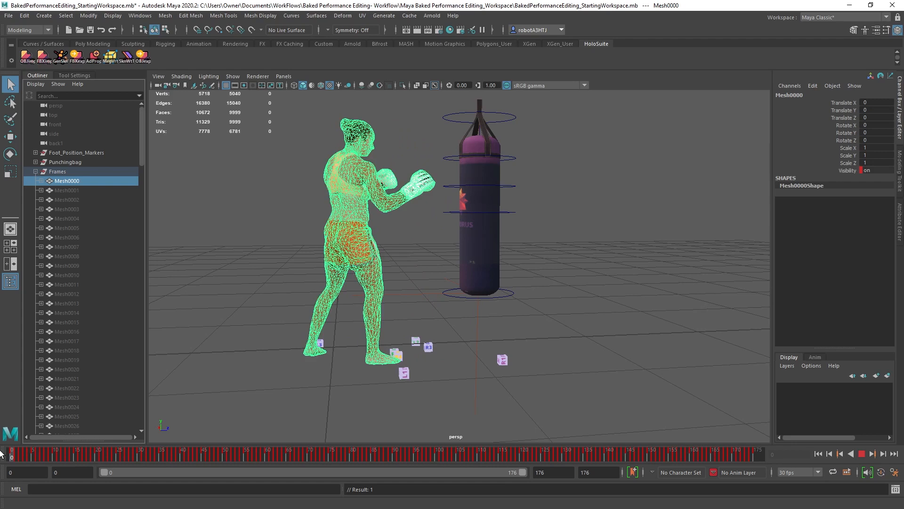
pyautogui.click(68, 57)
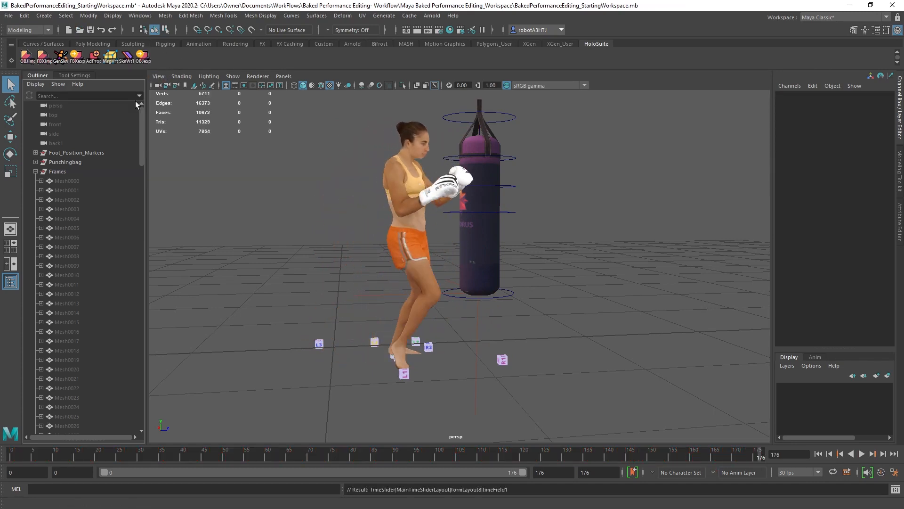
pyautogui.moveTo(10, 461); pyautogui.dragTo(1, 361)
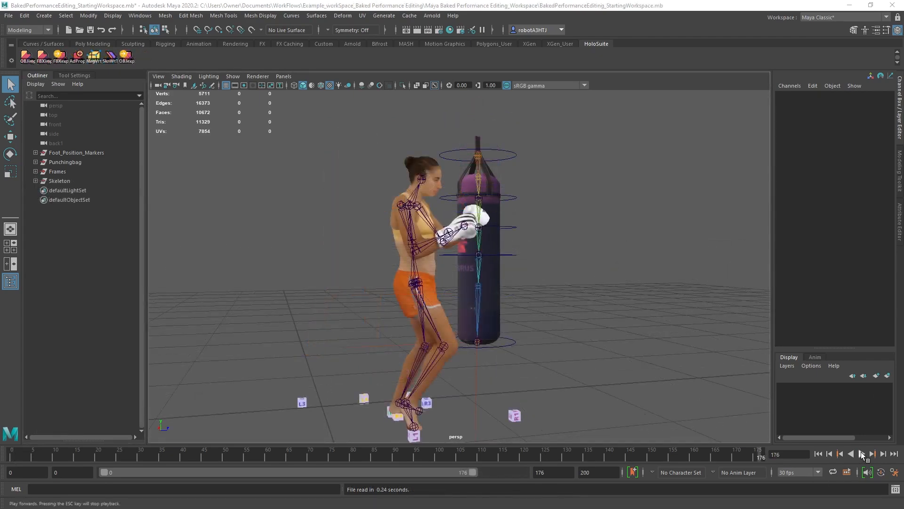
# Play the boxer and skeleton animation, examine it from several angles, and return to frame 0
pyautogui.click(862, 453)
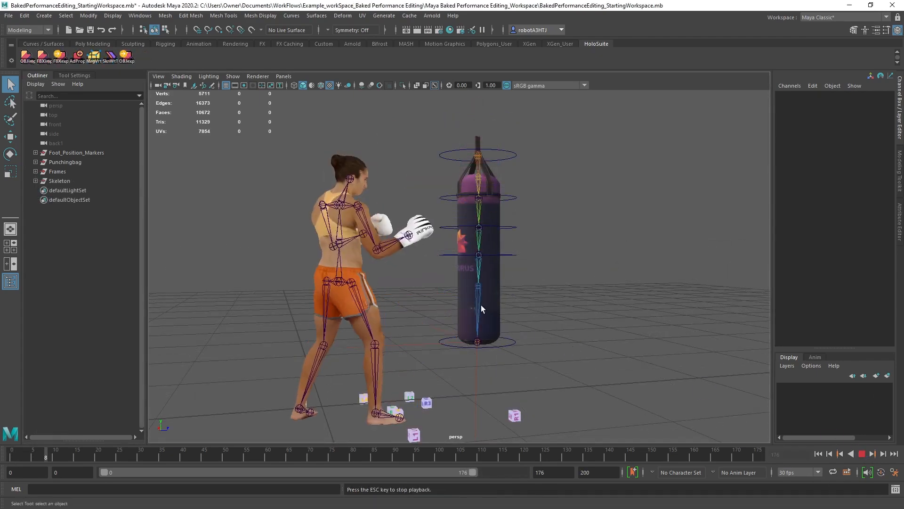
pyautogui.keyDown('alt'); pyautogui.moveTo(481, 304); pyautogui.dragTo(433, 384); pyautogui.keyUp('alt')
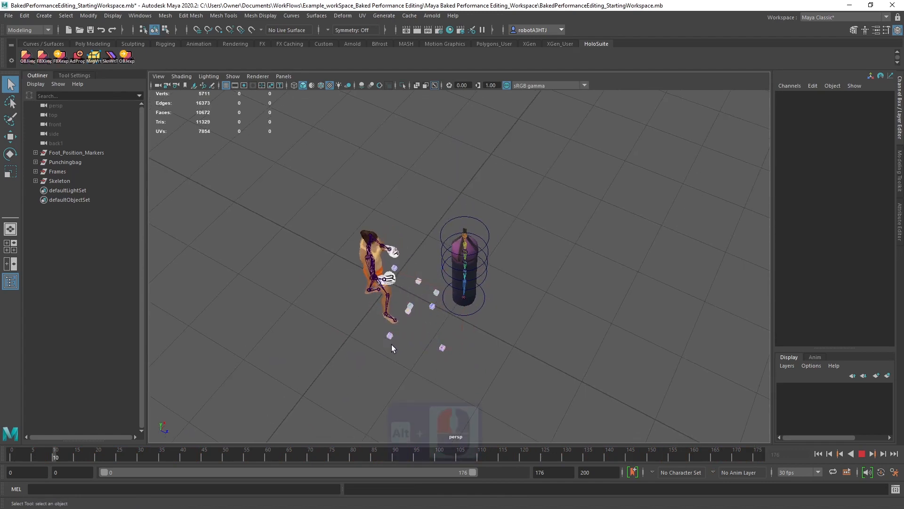
pyautogui.keyDown('alt'); pyautogui.moveTo(438, 345); pyautogui.dragTo(691, 313); pyautogui.keyUp('alt')
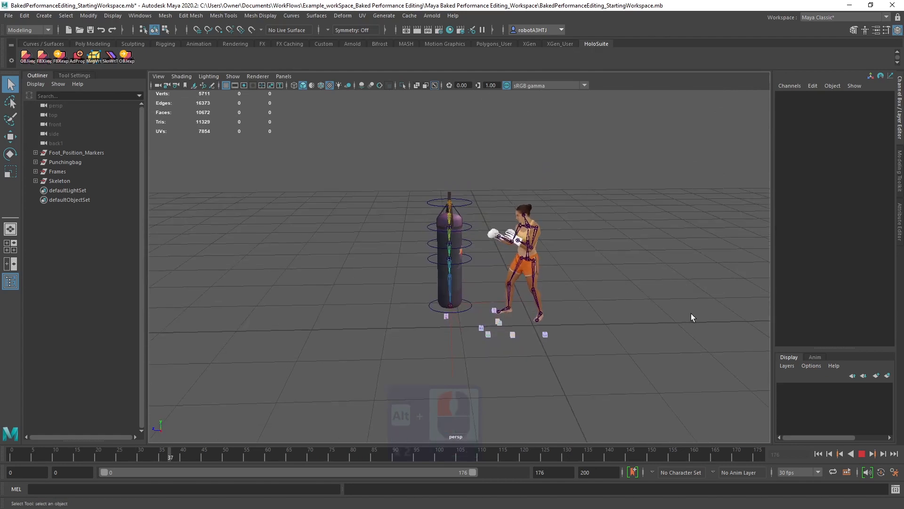
pyautogui.click(863, 454)
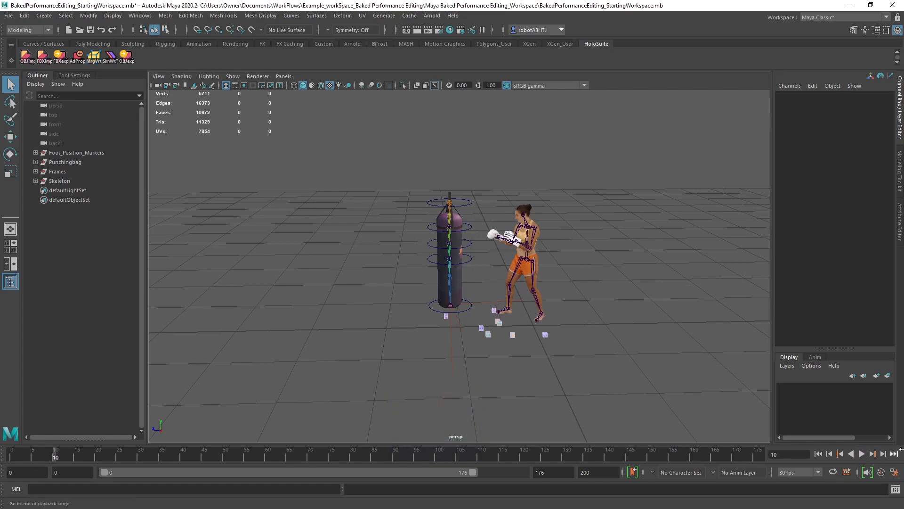
pyautogui.moveTo(53, 455); pyautogui.dragTo(2, 459)
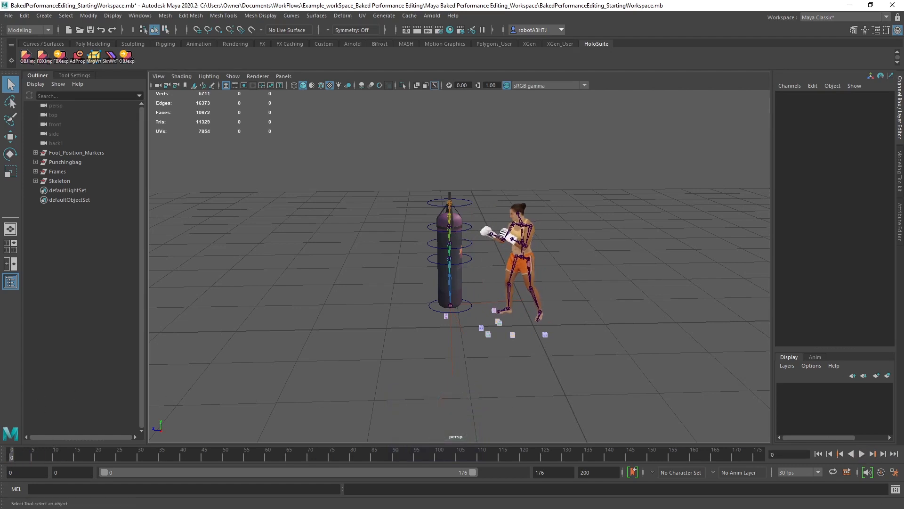
# Briefly play the boxer animation from a closer view and rewind it to the first frame
pyautogui.scroll(5, 442, 301)
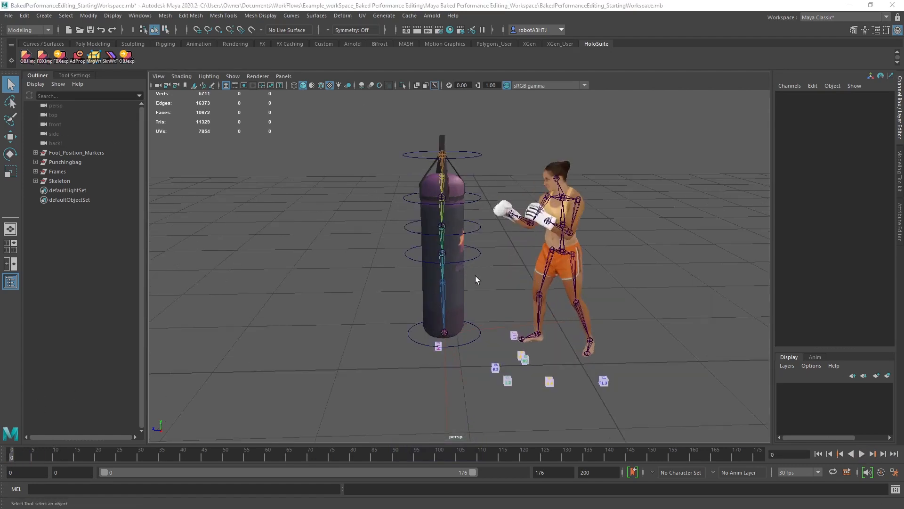
pyautogui.keyDown('alt'); pyautogui.moveTo(476, 275); pyautogui.dragTo(396, 299, button='middle'); pyautogui.keyUp('alt')
pyautogui.hotkey('alt', 'v')
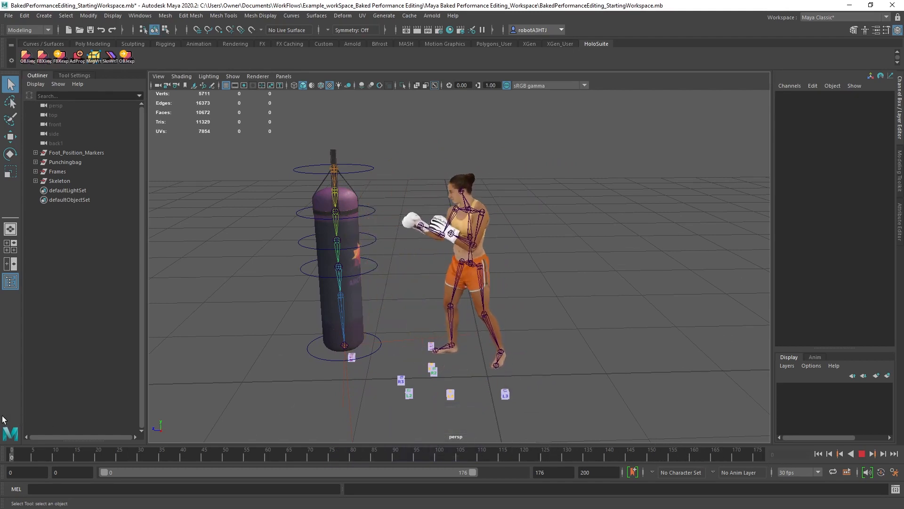
pyautogui.hotkey('alt', 'v')
pyautogui.hotkey('alt', 'shift', 'v')
# Expand the full Skeleton hierarchy, select its Root joint and create an empty animation layer
pyautogui.click(35, 181)
pyautogui.keyDown('shift'); pyautogui.click(42, 190); pyautogui.keyUp('shift')
pyautogui.click(61, 191)
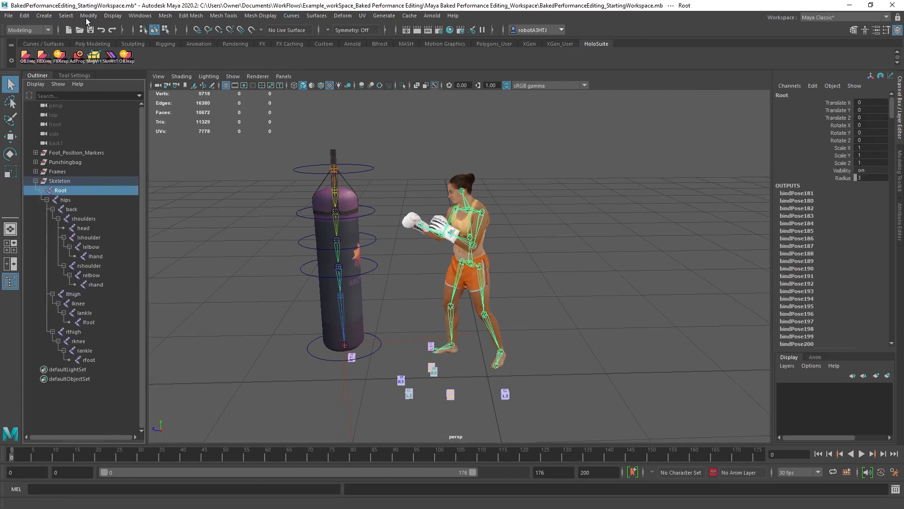
pyautogui.click(66, 15)
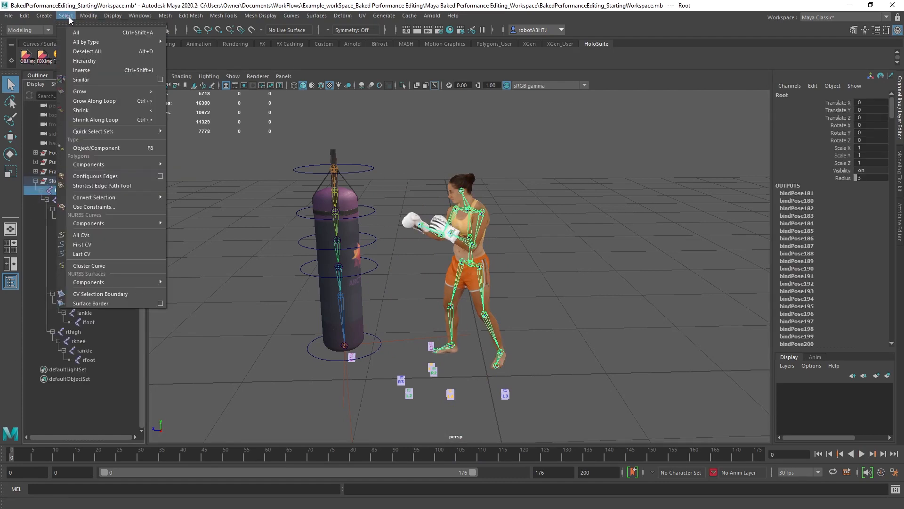
pyautogui.click(815, 357)
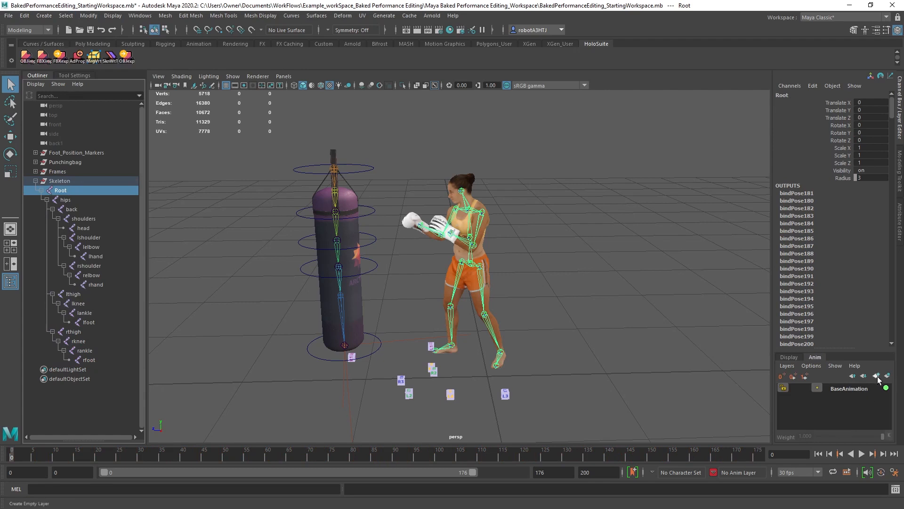
pyautogui.click(877, 376)
# Select all joints by type, add them to AnimLayer1 and collapse the Skeleton group
pyautogui.click(69, 15)
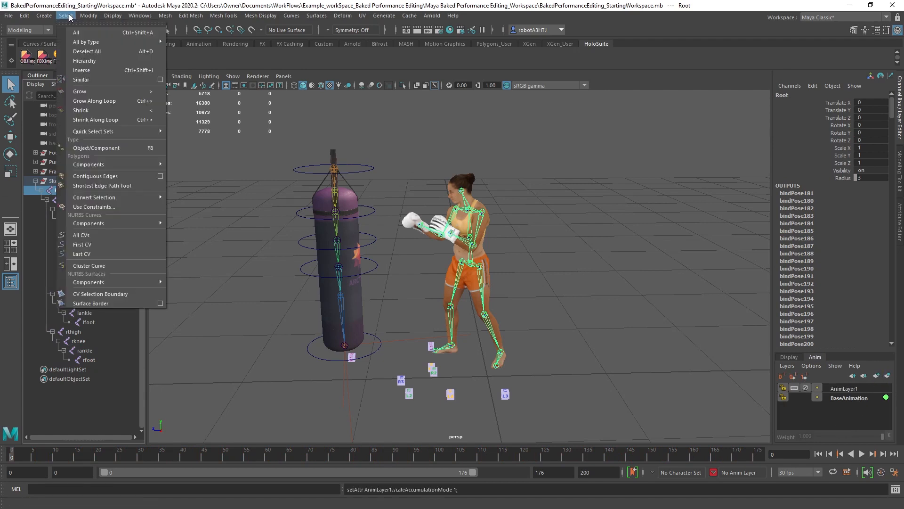
pyautogui.moveTo(86, 42)
pyautogui.click(181, 43)
pyautogui.click(871, 389)
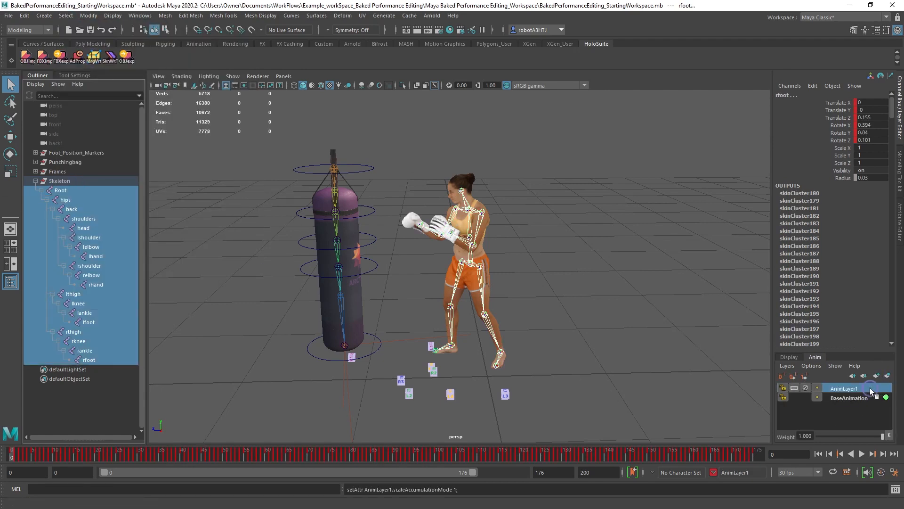
pyautogui.rightClick(871, 389)
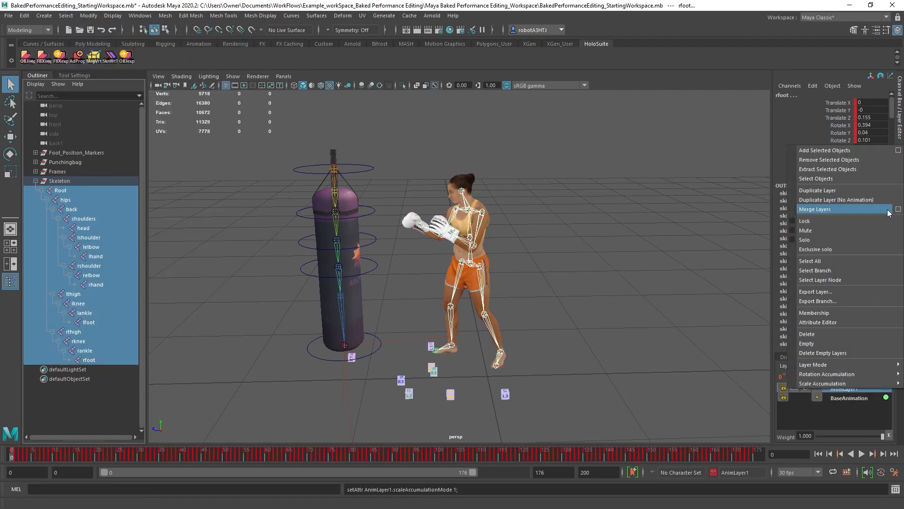
pyautogui.click(874, 150)
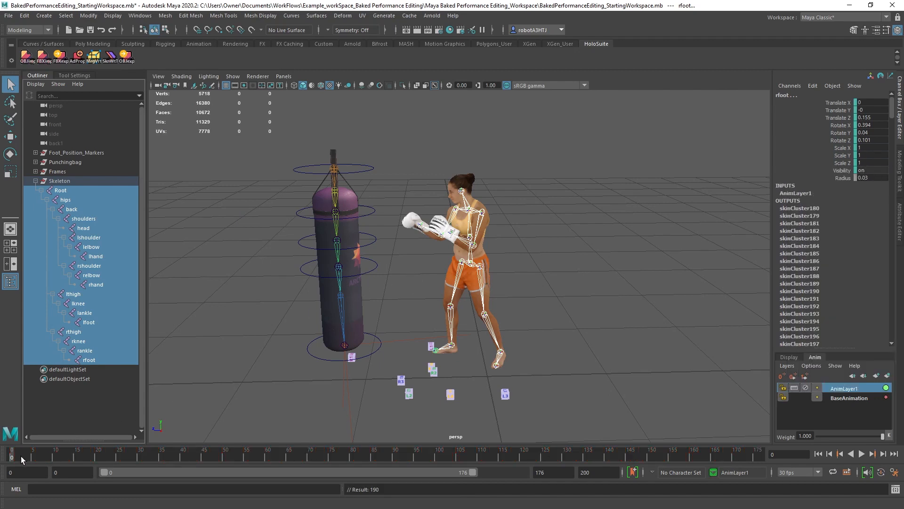
pyautogui.moveTo(21, 456)
pyautogui.mouseDown()
pyautogui.moveTo(605, 462)
pyautogui.moveTo(194, 434)
pyautogui.moveTo(14, 377)
pyautogui.moveTo(19, 330)
pyautogui.mouseUp()
pyautogui.click(35, 180)
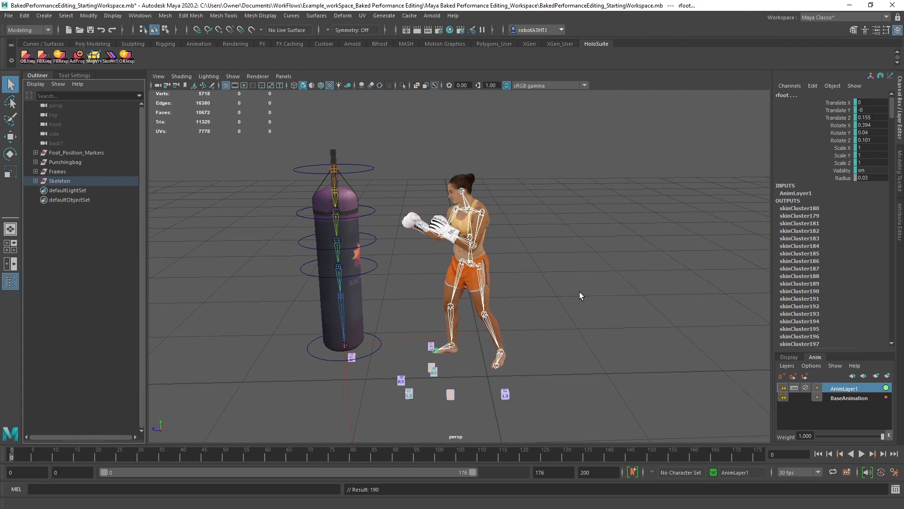
# Scrub the boxer animation to frame 131 and back to frame 0, examining the mesh and skeleton from several angles
pyautogui.keyDown('alt'); pyautogui.moveTo(539, 314); pyautogui.dragTo(309, 329); pyautogui.keyUp('alt')
pyautogui.keyDown('alt'); pyautogui.moveTo(309, 329); pyautogui.dragTo(518, 351, button='right'); pyautogui.keyUp('alt')
pyautogui.keyDown('alt'); pyautogui.moveTo(518, 351); pyautogui.dragTo(469, 328, button='middle'); pyautogui.keyUp('alt')
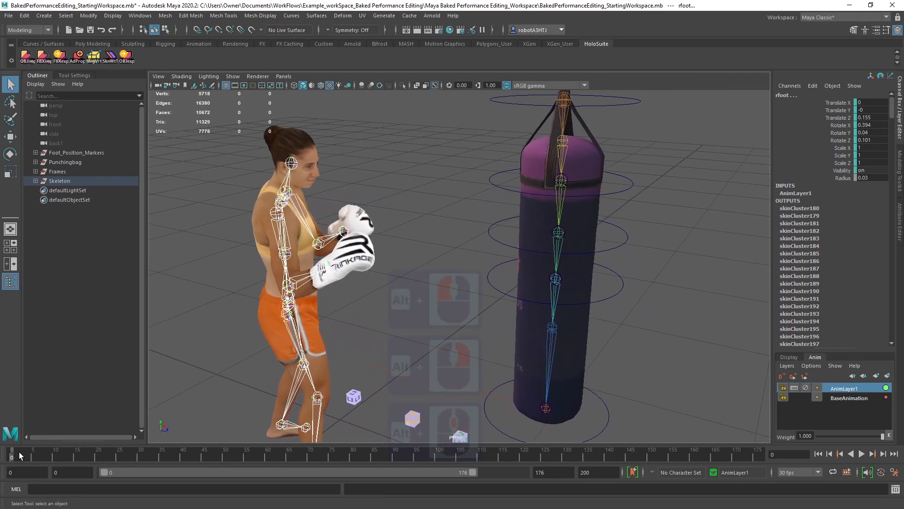
pyautogui.keyDown('alt'); pyautogui.moveTo(735, 417); pyautogui.dragTo(479, 335, button='right'); pyautogui.keyUp('alt')
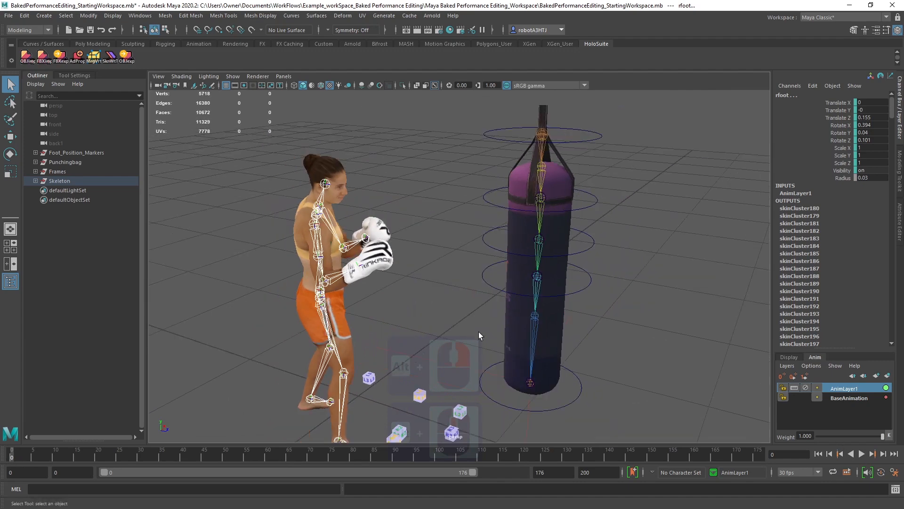
pyautogui.keyDown('alt'); pyautogui.moveTo(520, 332); pyautogui.dragTo(530, 343); pyautogui.keyUp('alt')
pyautogui.moveTo(108, 455); pyautogui.dragTo(570, 464)
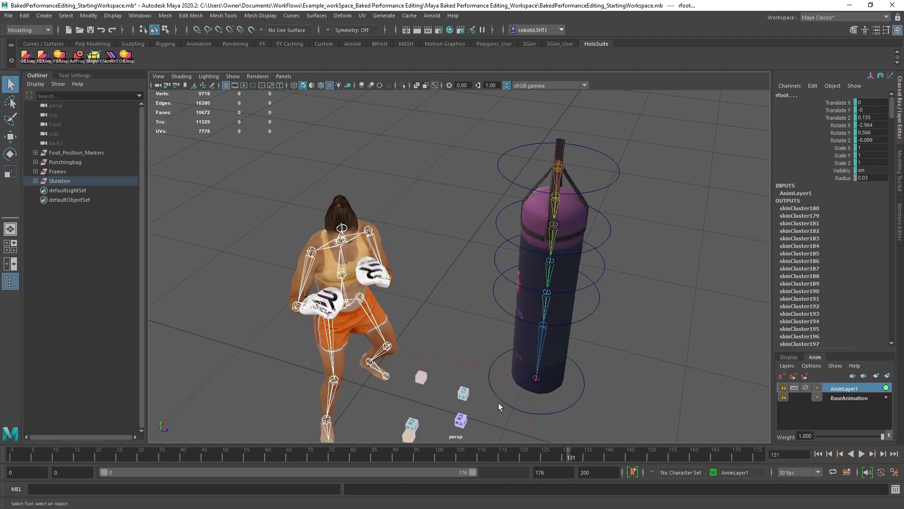
pyautogui.scroll(-4, 469, 397)
pyautogui.keyDown('alt'); pyautogui.moveTo(481, 392); pyautogui.dragTo(456, 369, button='middle'); pyautogui.keyUp('alt')
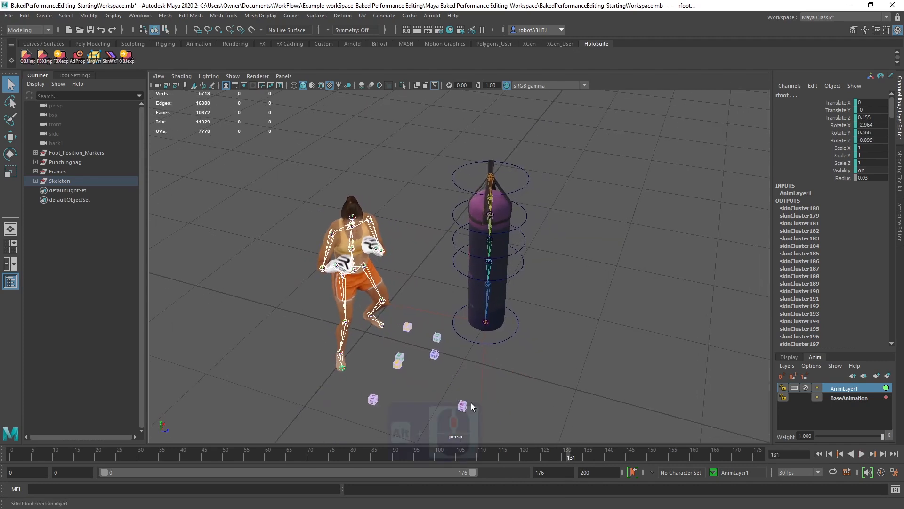
pyautogui.moveTo(569, 453); pyautogui.dragTo(14, 435)
# Select the boxer mesh at frame 0 and switch to the Rigging menu set
pyautogui.scroll(3, 332, 288)
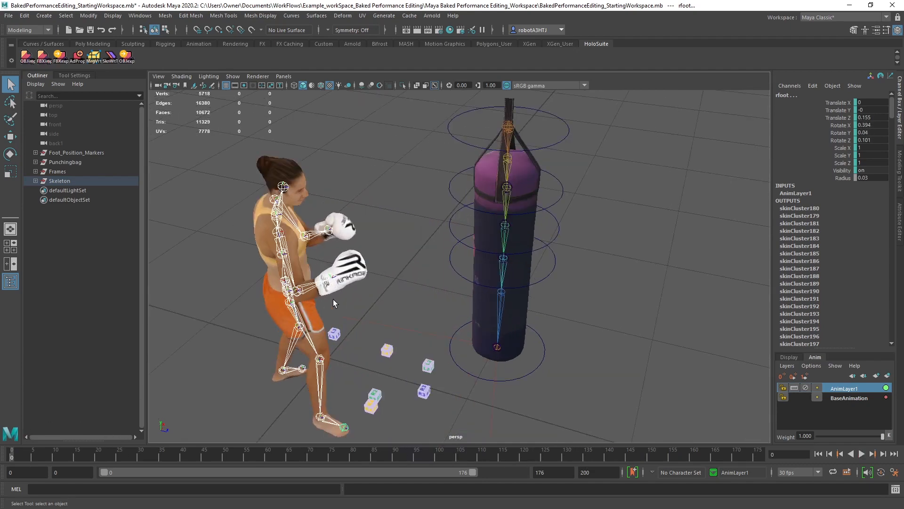
pyautogui.keyDown('alt'); pyautogui.moveTo(351, 320); pyautogui.dragTo(366, 302); pyautogui.keyUp('alt')
pyautogui.keyDown('alt'); pyautogui.moveTo(366, 302); pyautogui.dragTo(450, 345, button='middle'); pyautogui.keyUp('alt')
pyautogui.keyDown('alt'); pyautogui.moveTo(449, 345); pyautogui.dragTo(536, 347, button='right'); pyautogui.keyUp('alt')
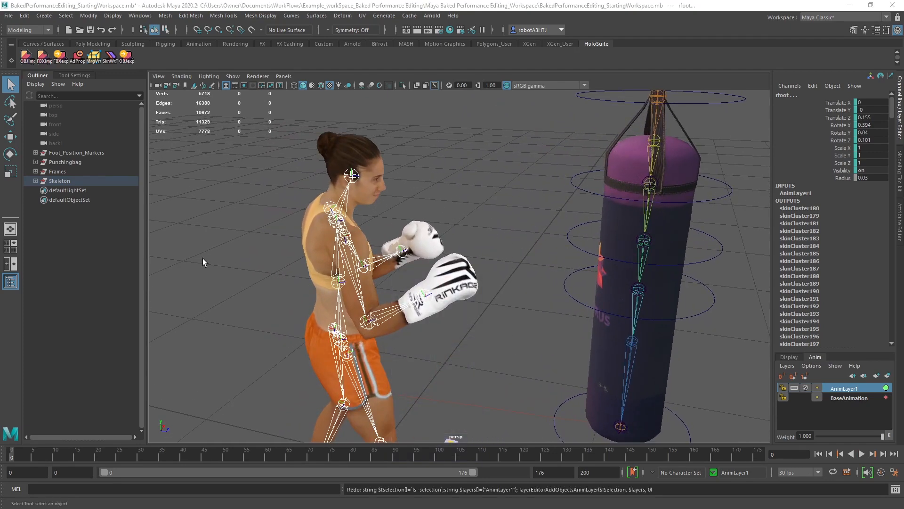
pyautogui.click(344, 147)
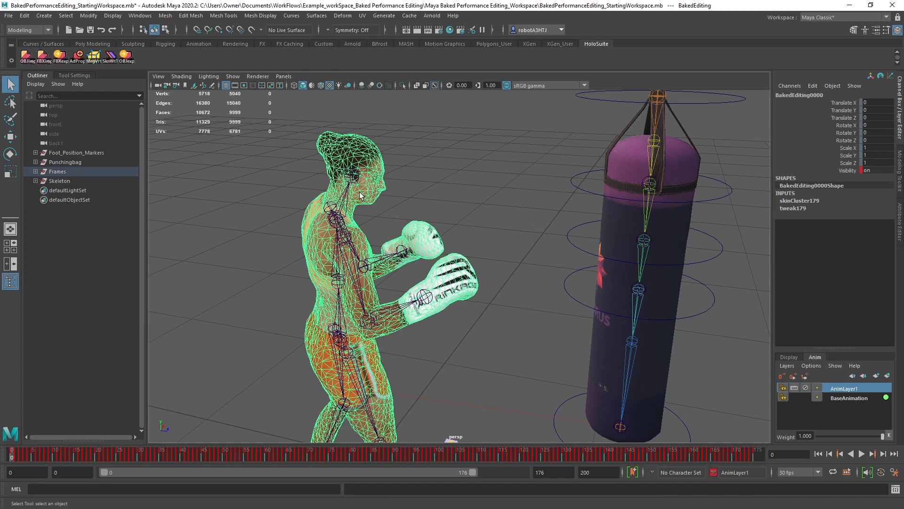
pyautogui.click(46, 29)
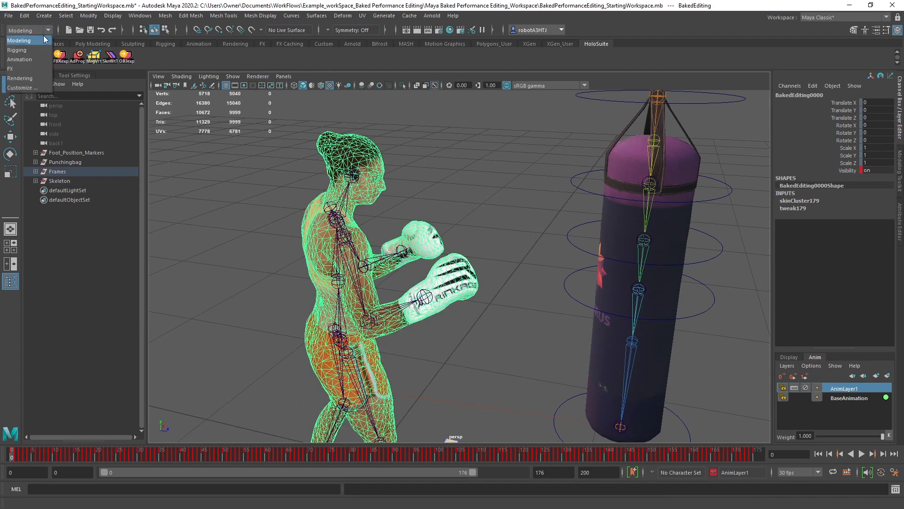
pyautogui.click(37, 50)
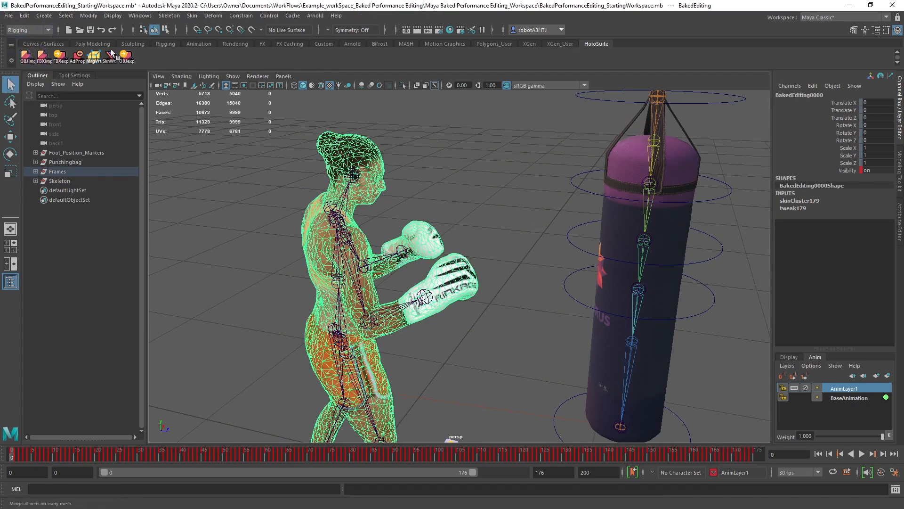
# Move to frame 70 and activate the Paint Skin Weights tool with its settings displayed
pyautogui.click(190, 15)
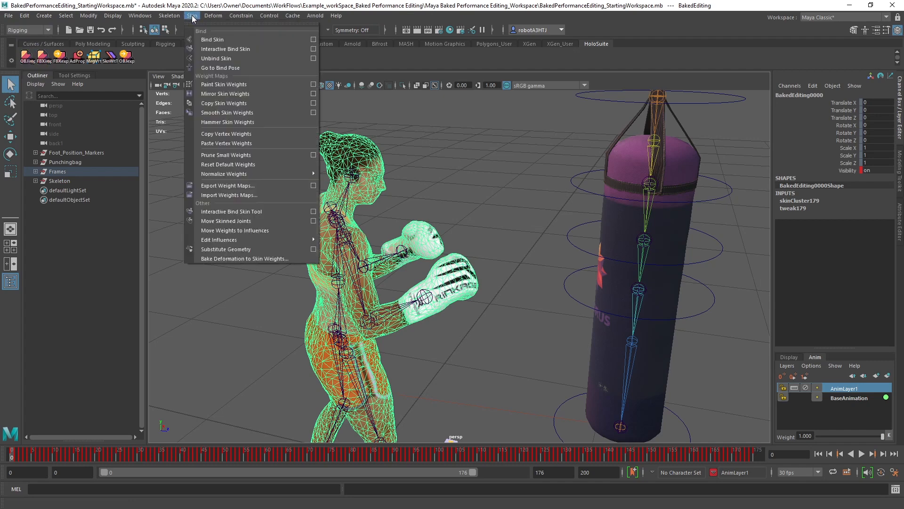
pyautogui.click(192, 16)
pyautogui.moveTo(319, 453); pyautogui.dragTo(308, 456)
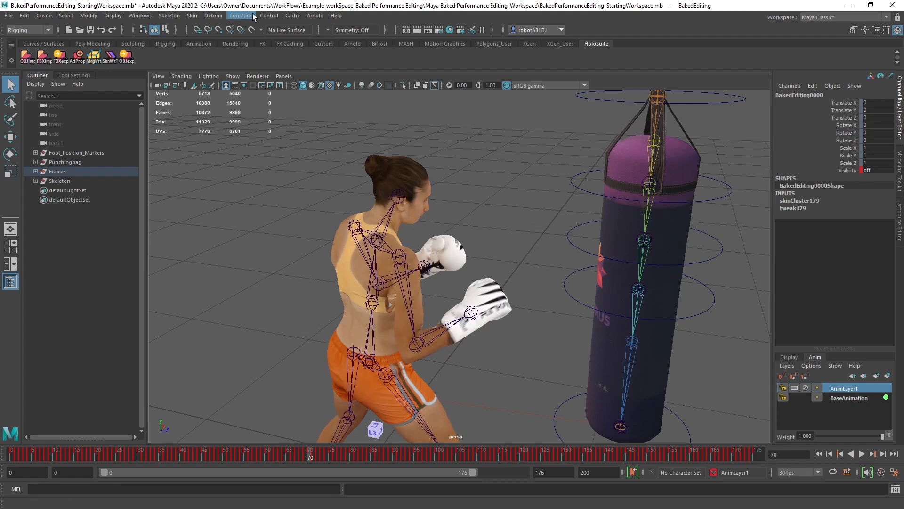
pyautogui.click(193, 16)
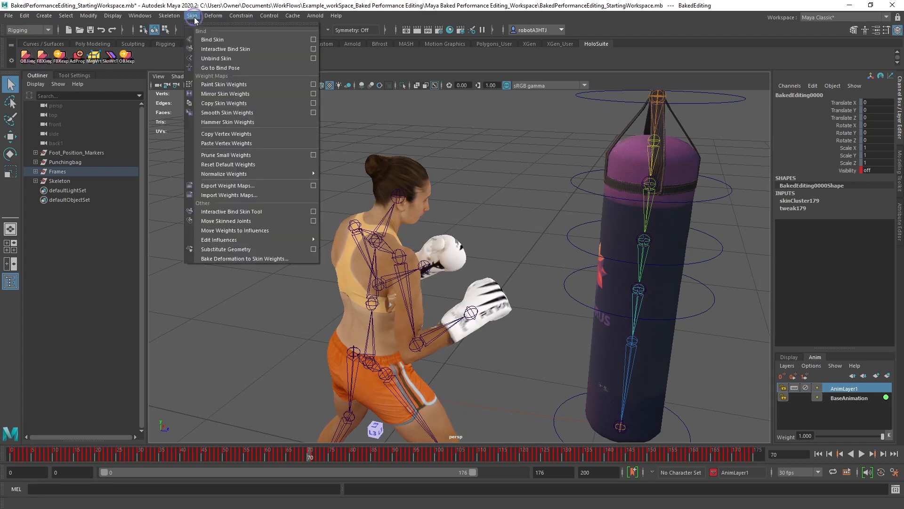
pyautogui.click(313, 85)
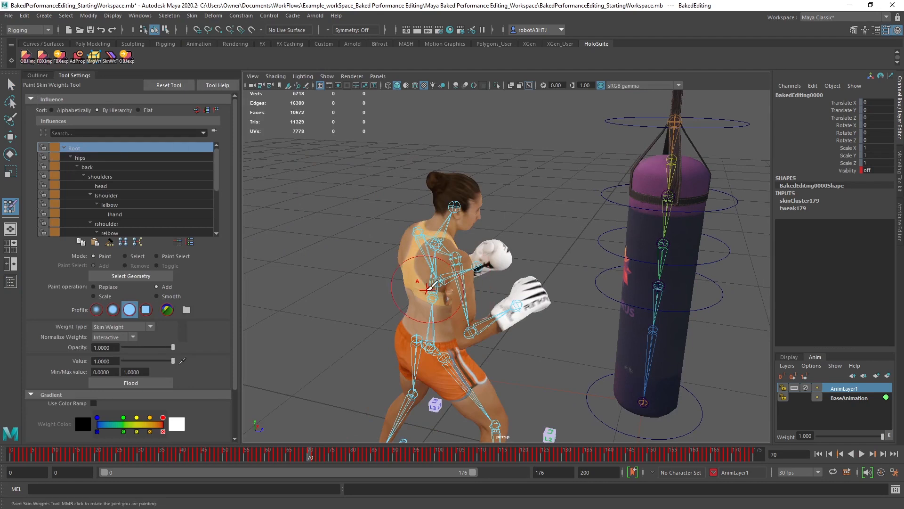
# Step forward and back through the frames around frame 70 with the Paint Skin Weights tool active
pyautogui.hotkey('alt', '.')
pyautogui.hotkey('alt', '.')
pyautogui.hotkey('alt', ',')
pyautogui.hotkey('alt', ',')
pyautogui.press('Right')
pyautogui.press('Left')
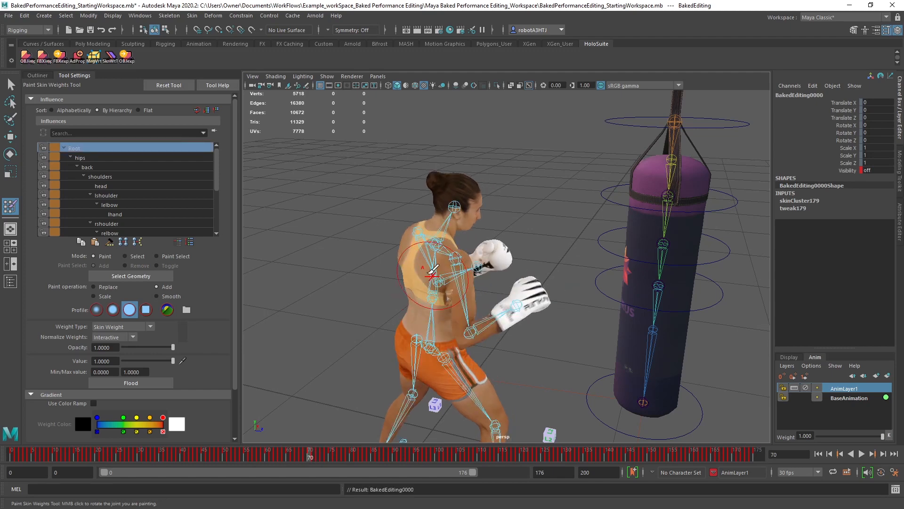
# Expand the Frames group, select the BakedEditing0070 mesh and advance to BakedEditing0074 at frame 74
pyautogui.click(38, 76)
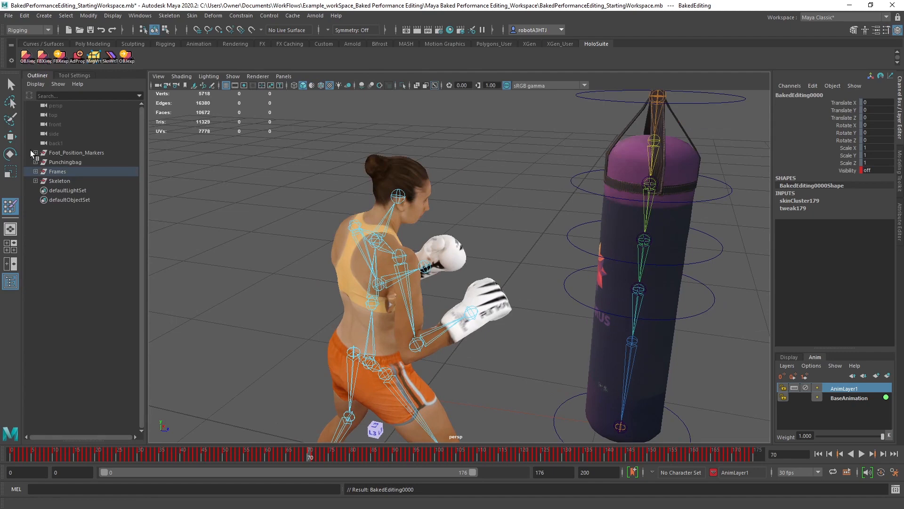
pyautogui.click(34, 171)
pyautogui.scroll(-20, 75, 162)
pyautogui.click(74, 163)
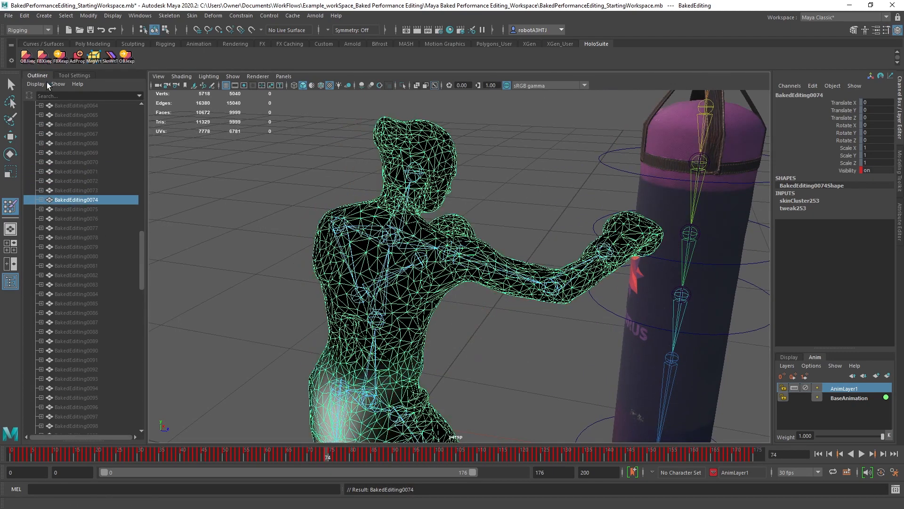
# Display the head joint's skin weights on the BakedEditing0074 mesh and examine them up close
pyautogui.click(74, 75)
pyautogui.click(97, 186)
pyautogui.scroll(2, 511, 214)
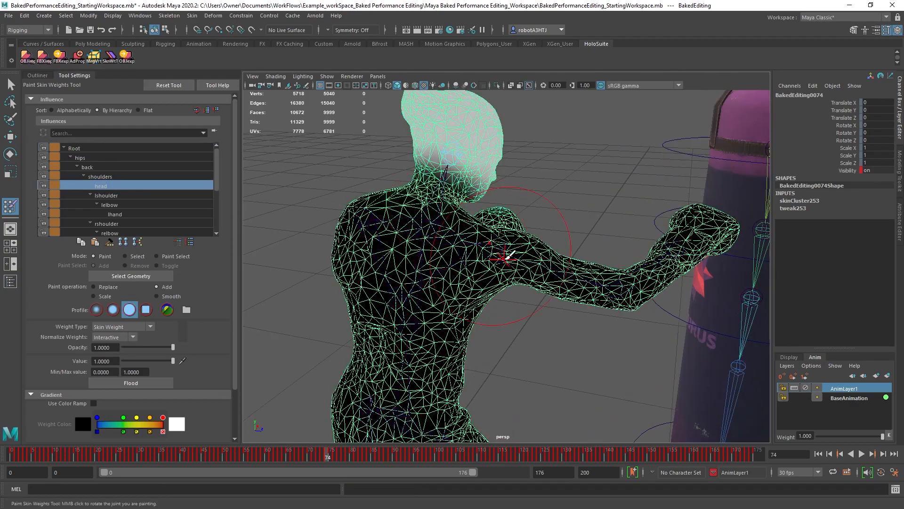
pyautogui.keyDown('alt'); pyautogui.moveTo(506, 259); pyautogui.dragTo(476, 263); pyautogui.keyUp('alt')
# Step backward and forward through the frame meshes to examine how the selection follows the timeline, ending at frame 80
pyautogui.hotkey('alt', ',')
pyautogui.hotkey('alt', ',')
pyautogui.hotkey('alt', ',')
pyautogui.hotkey('alt', ',')
pyautogui.hotkey('alt', ',')
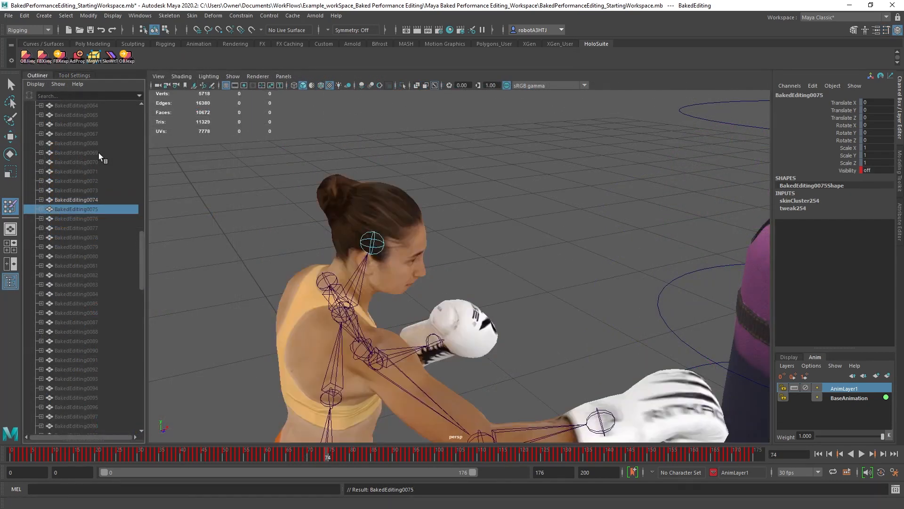
pyautogui.hotkey('alt', '.')
pyautogui.hotkey('alt', '.')
pyautogui.hotkey('alt', '.')
pyautogui.hotkey('alt', '.')
pyautogui.hotkey('alt', '.')
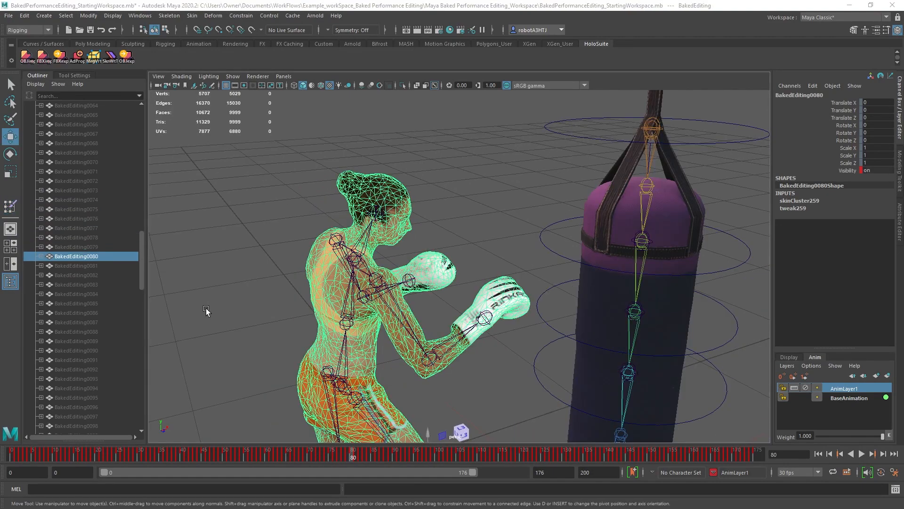
# Reactivate the Paint Skin Weights tool and step forward to the BakedEditing0084 mesh at frame 84
pyautogui.click(11, 206)
pyautogui.hotkey('alt', '.')
pyautogui.hotkey('alt', '.')
pyautogui.hotkey('alt', '.')
pyautogui.hotkey('alt', '.')
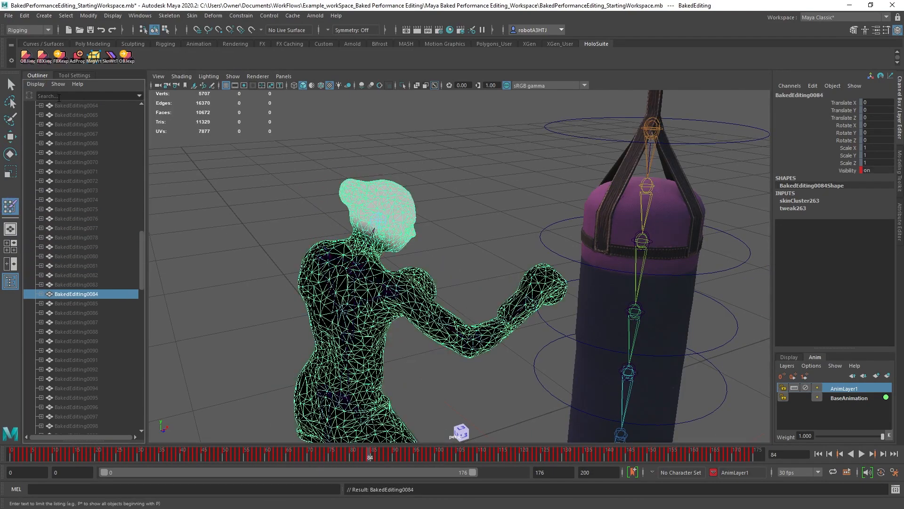
# Step back through the frame meshes to about frame 71, examining the head joint's weights on each one
pyautogui.hotkey('alt', ',')
pyautogui.hotkey('alt', ',')
pyautogui.hotkey('alt', ',')
pyautogui.hotkey('alt', ',')
pyautogui.hotkey('alt', ',')
pyautogui.hotkey('alt', ',')
pyautogui.hotkey('alt', ',')
pyautogui.hotkey('alt', ',')
pyautogui.hotkey('alt', ',')
pyautogui.hotkey('alt', ',')
pyautogui.hotkey('alt', ',')
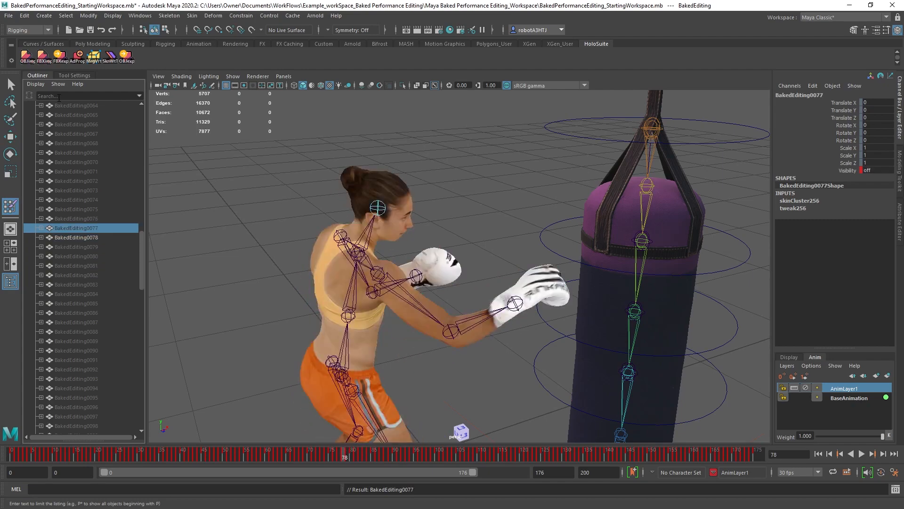
pyautogui.hotkey('alt', ',')
pyautogui.hotkey('alt', ',')
pyautogui.hotkey('alt', ',')
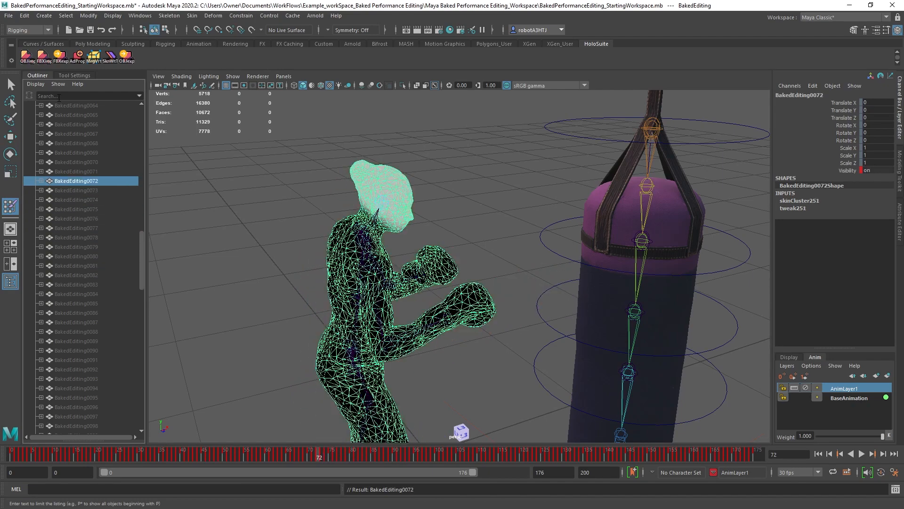
# Display the lshoulder joint's skin weights on the boxer mesh and check the animation around frame 70
pyautogui.click(74, 76)
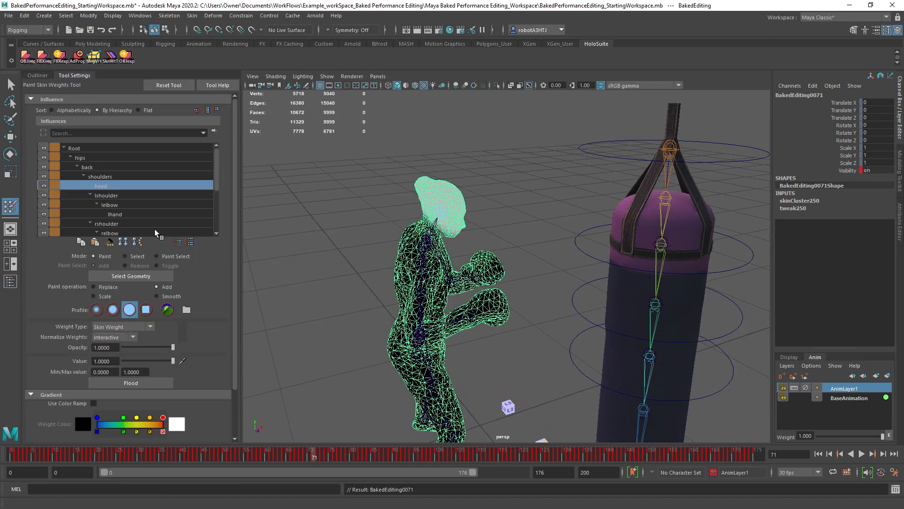
pyautogui.click(108, 195)
pyautogui.keyDown('alt'); pyautogui.moveTo(311, 251); pyautogui.dragTo(424, 305); pyautogui.keyUp('alt')
pyautogui.hotkey('alt', 'v')
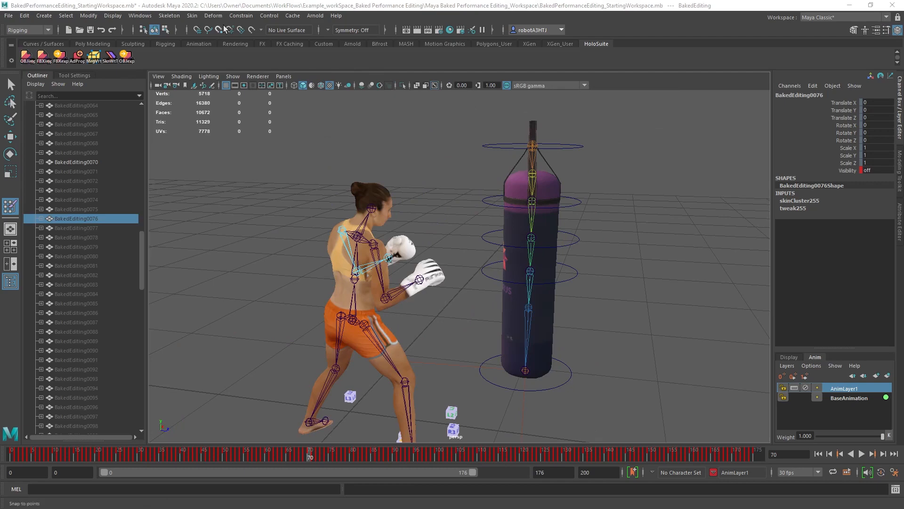
# Activate the Paint Skin Weights tool with its settings to view the lshoulder joint's influence
pyautogui.click(193, 16)
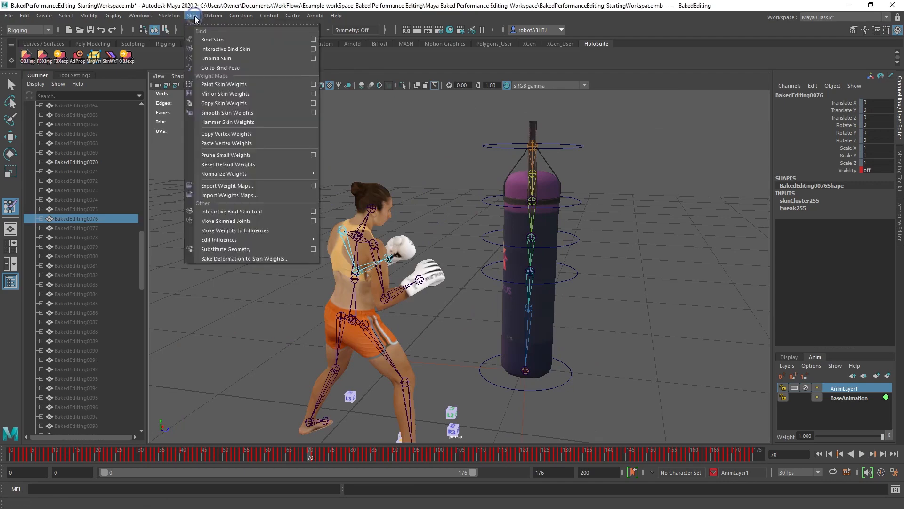
pyautogui.click(313, 84)
pyautogui.scroll(4, 481, 298)
pyautogui.keyDown('alt'); pyautogui.moveTo(482, 297); pyautogui.dragTo(475, 281, button='middle'); pyautogui.keyUp('alt')
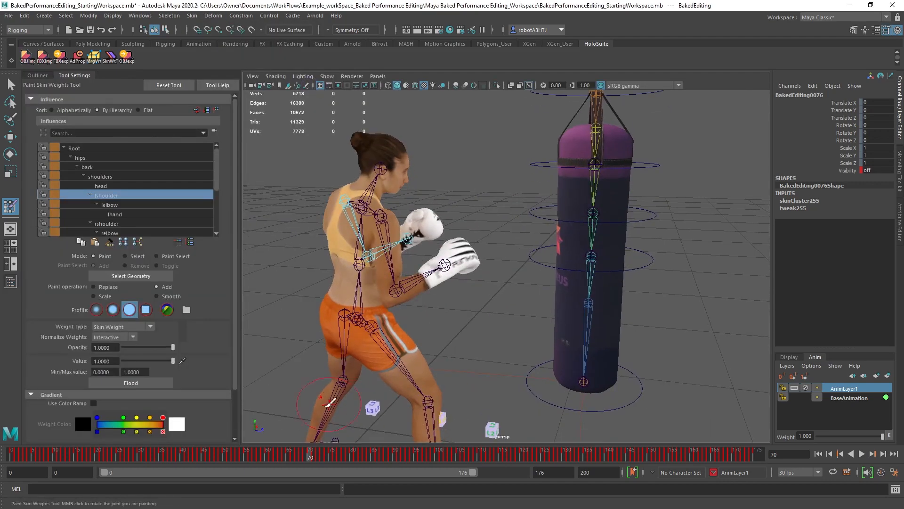
# Select the BakedEditing0070 mesh and step through the neighbouring frame meshes to examine the lshoulder joint's skin weights
pyautogui.click(37, 76)
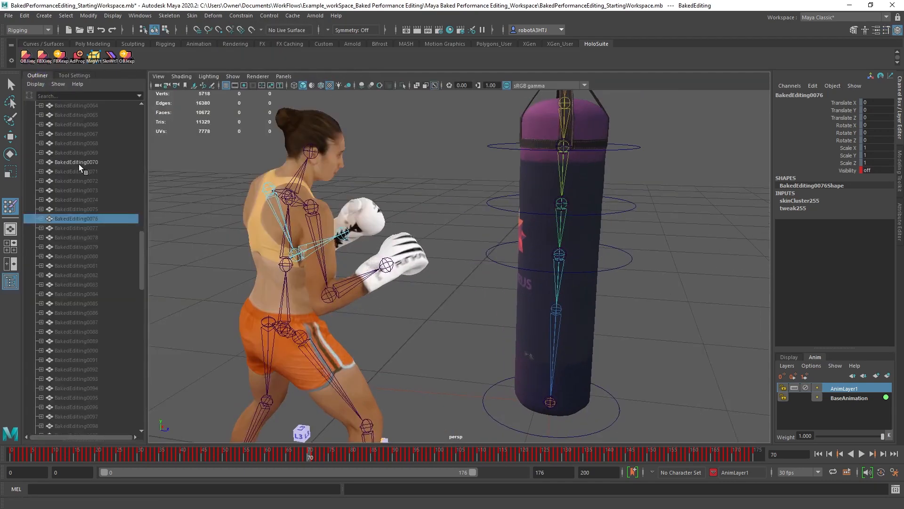
pyautogui.click(79, 164)
pyautogui.click(74, 75)
pyautogui.keyDown('alt'); pyautogui.moveTo(322, 270); pyautogui.dragTo(480, 294); pyautogui.keyUp('alt')
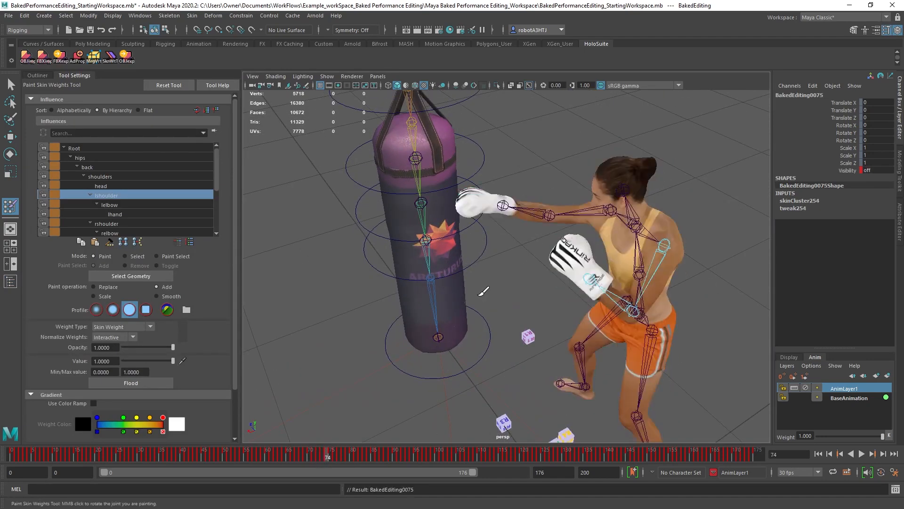
pyautogui.hotkey('alt', ',')
pyautogui.hotkey('alt', ',')
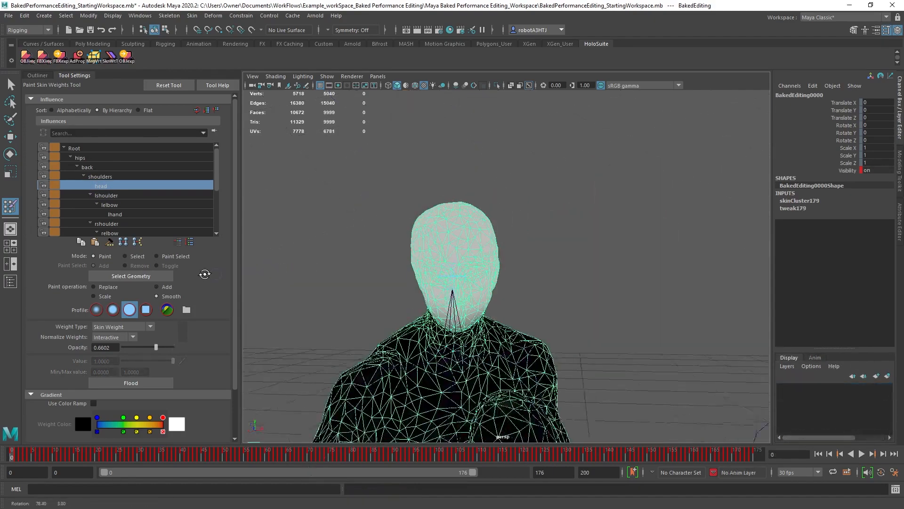
# Test the head weights by rotating the head joint about X in the textured view, and undo the rotation
pyautogui.keyDown('alt'); pyautogui.moveTo(200, 275); pyautogui.dragTo(299, 278); pyautogui.keyUp('alt')
pyautogui.press('6')
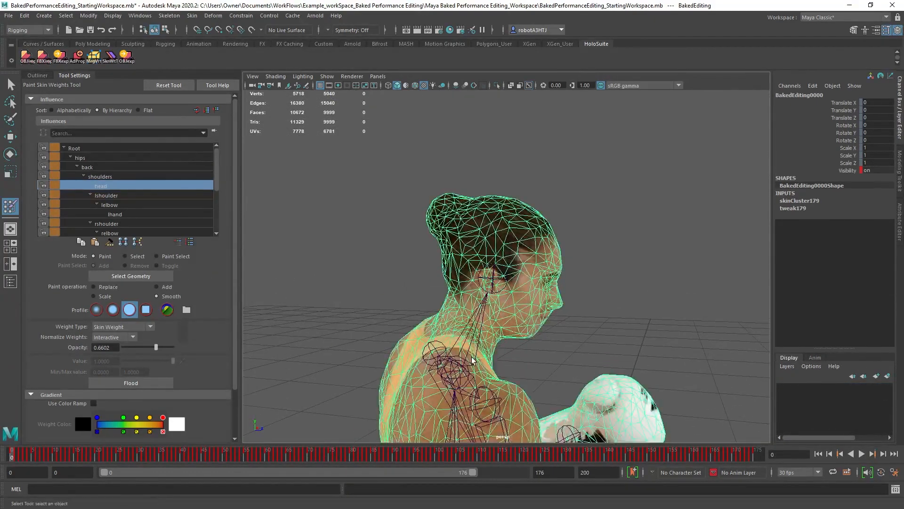
pyautogui.press('q')
pyautogui.click(495, 279)
pyautogui.keyDown('alt'); pyautogui.moveTo(471, 283); pyautogui.dragTo(487, 272); pyautogui.keyUp('alt')
pyautogui.press('e')
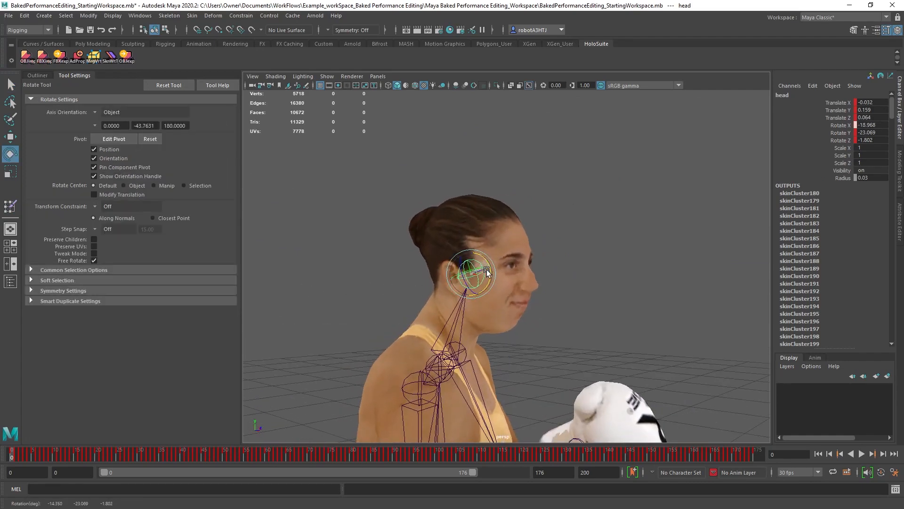
pyautogui.keyDown('alt'); pyautogui.moveTo(550, 307); pyautogui.dragTo(450, 255); pyautogui.keyUp('alt')
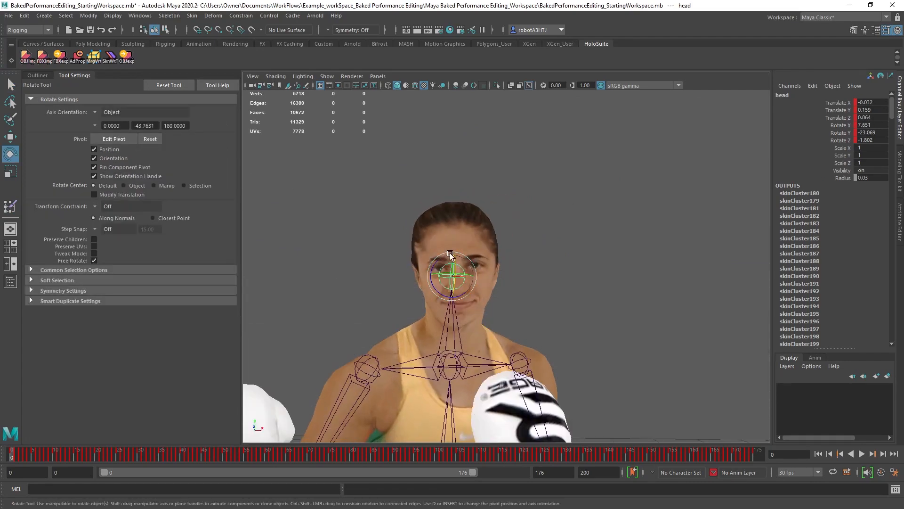
pyautogui.hotkey('ctrl', 'z')
pyautogui.keyDown('alt'); pyautogui.moveTo(363, 276); pyautogui.dragTo(871, 289); pyautogui.keyUp('alt')
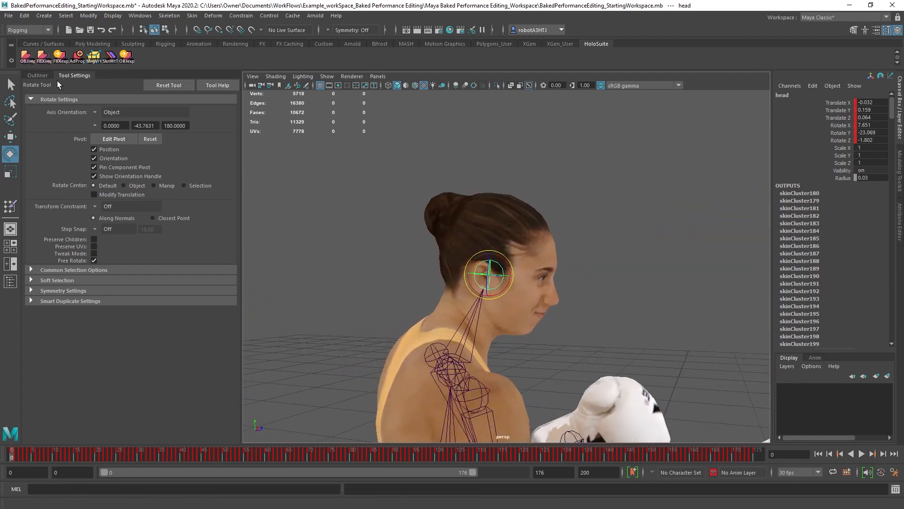
# Reselect the boxer mesh at frame 0 and examine the head joint's influence with the Paint Skin Weights tool
pyautogui.press('w')
pyautogui.click(510, 292)
pyautogui.click(9, 205)
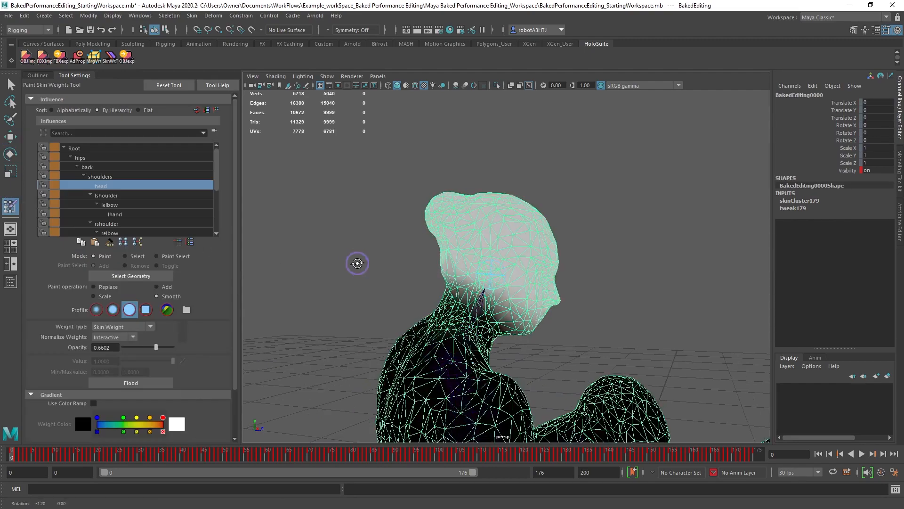
pyautogui.moveTo(357, 263)
pyautogui.keyDown('alt'); pyautogui.mouseDown()
pyautogui.moveTo(255, 248)
pyautogui.moveTo(349, 258)
pyautogui.mouseUp(); pyautogui.keyUp('alt')
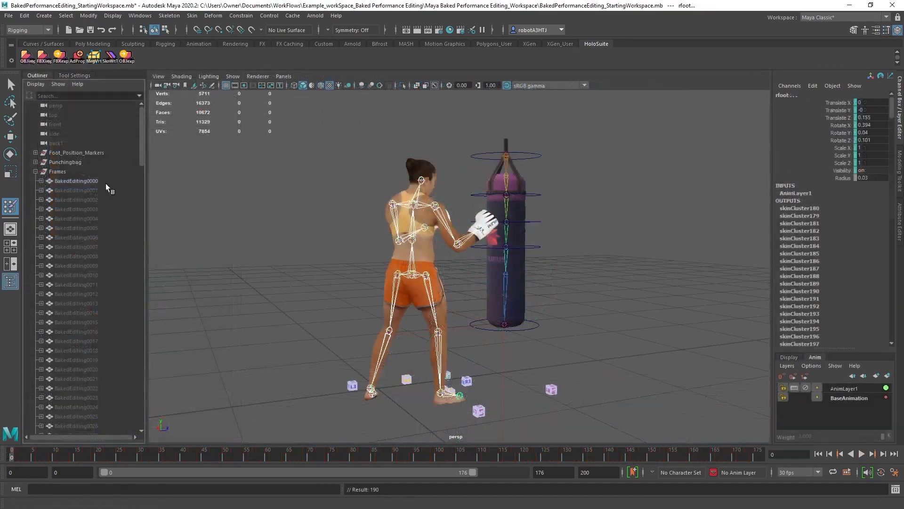
# Select the BakedEditing0000 mesh and make the head joint the active influence for weight painting
pyautogui.click(105, 183)
pyautogui.keyDown('alt'); pyautogui.moveTo(264, 254); pyautogui.dragTo(293, 256); pyautogui.keyUp('alt')
pyautogui.click(75, 77)
pyautogui.keyDown('alt'); pyautogui.moveTo(293, 206); pyautogui.dragTo(367, 236, button='right'); pyautogui.keyUp('alt')
pyautogui.keyDown('alt'); pyautogui.moveTo(398, 244); pyautogui.dragTo(710, 255); pyautogui.keyUp('alt')
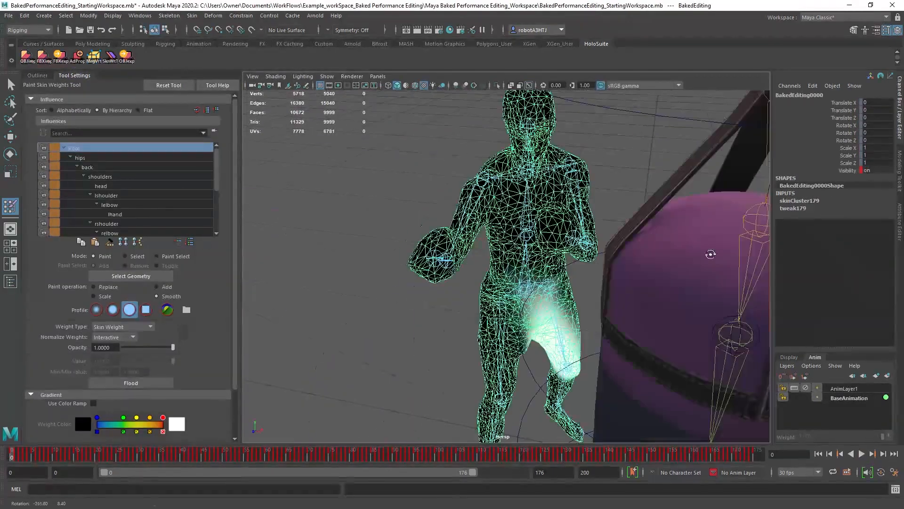
pyautogui.click(113, 187)
pyautogui.keyDown('alt'); pyautogui.moveTo(384, 185); pyautogui.dragTo(536, 194); pyautogui.keyUp('alt')
pyautogui.scroll(4, 536, 194)
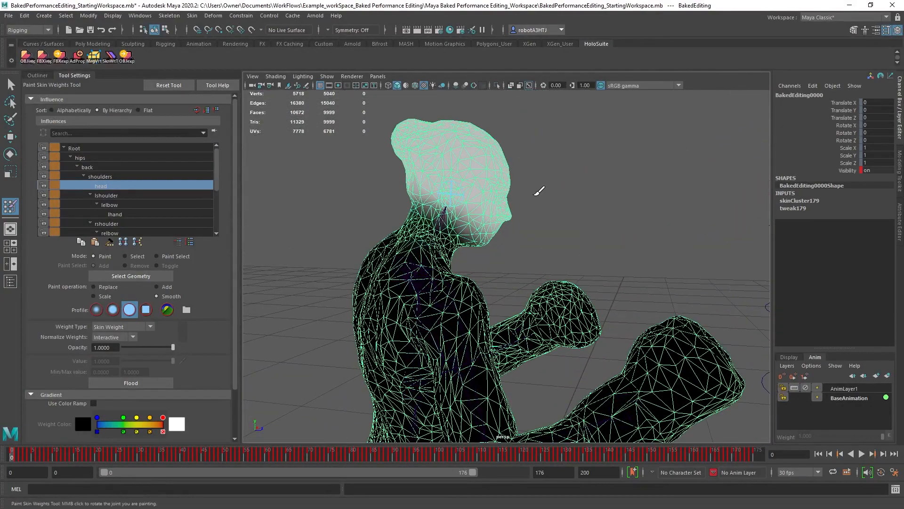
pyautogui.keyDown('alt'); pyautogui.moveTo(463, 178); pyautogui.dragTo(405, 211); pyautogui.keyUp('alt')
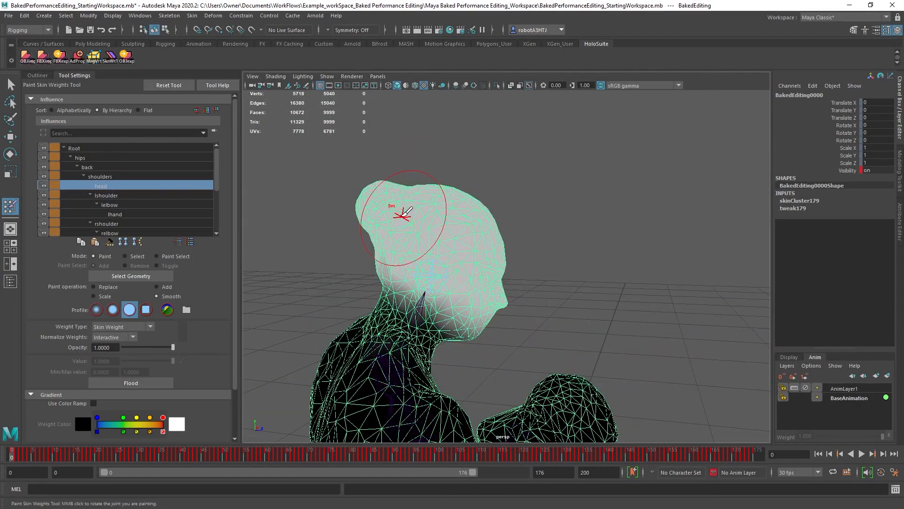
# Paint full head influence over the whole head using the Add operation at opacity 1 and value 1
pyautogui.click(157, 287)
pyautogui.moveTo(409, 245)
pyautogui.mouseDown()
pyautogui.moveTo(507, 242)
pyautogui.moveTo(393, 245)
pyautogui.moveTo(455, 320)
pyautogui.mouseUp()
pyautogui.keyDown('alt'); pyautogui.moveTo(622, 301); pyautogui.dragTo(383, 289); pyautogui.keyUp('alt')
pyautogui.moveTo(551, 282); pyautogui.dragTo(530, 244)
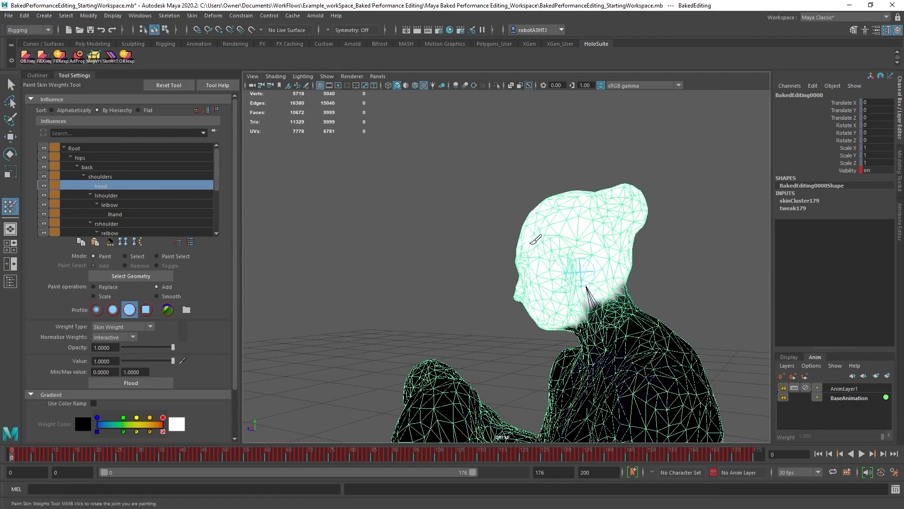
pyautogui.keyDown('alt'); pyautogui.moveTo(548, 303); pyautogui.dragTo(444, 282); pyautogui.keyUp('alt')
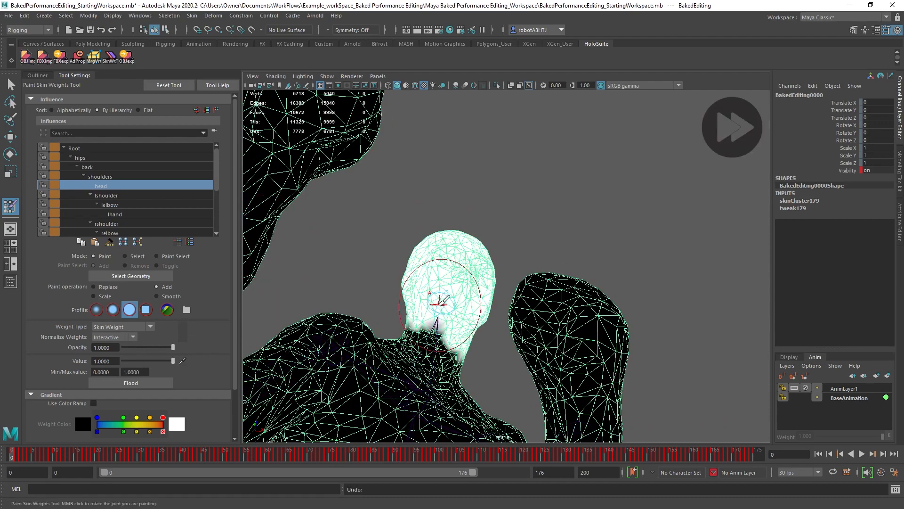
# Lower the brush opacity to 0.0680 and blend the head joint's weights softly down the neck
pyautogui.moveTo(125, 350); pyautogui.dragTo(127, 349)
pyautogui.moveTo(452, 325)
pyautogui.keyDown('alt'); pyautogui.mouseDown()
pyautogui.moveTo(394, 307)
pyautogui.moveTo(408, 322)
pyautogui.mouseUp(); pyautogui.keyUp('alt')
pyautogui.moveTo(400, 320)
pyautogui.keyDown('alt'); pyautogui.mouseDown()
pyautogui.moveTo(435, 313)
pyautogui.moveTo(447, 330)
pyautogui.mouseUp(); pyautogui.keyUp('alt')
pyautogui.keyDown('alt'); pyautogui.moveTo(424, 330); pyautogui.dragTo(622, 346); pyautogui.keyUp('alt')
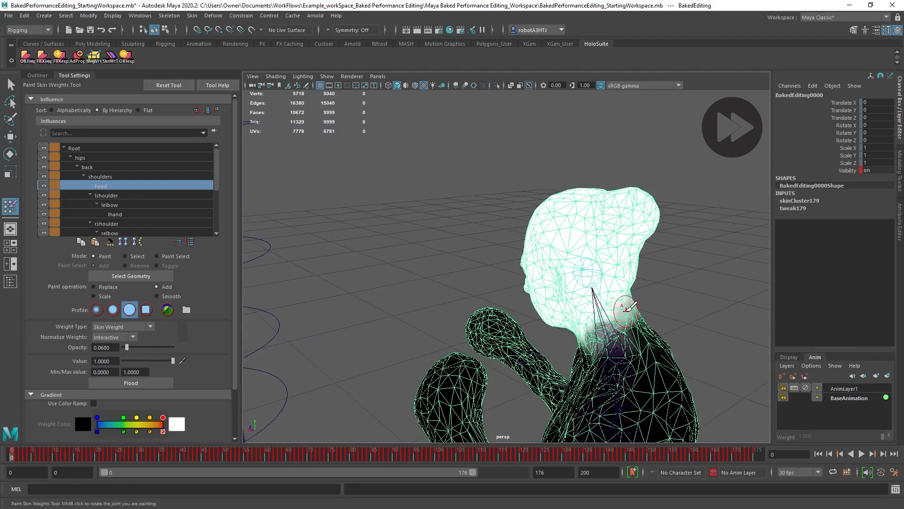
pyautogui.keyDown('alt'); pyautogui.moveTo(267, 370); pyautogui.dragTo(613, 299); pyautogui.keyUp('alt')
pyautogui.keyDown('alt'); pyautogui.moveTo(529, 278); pyautogui.dragTo(548, 277); pyautogui.keyUp('alt')
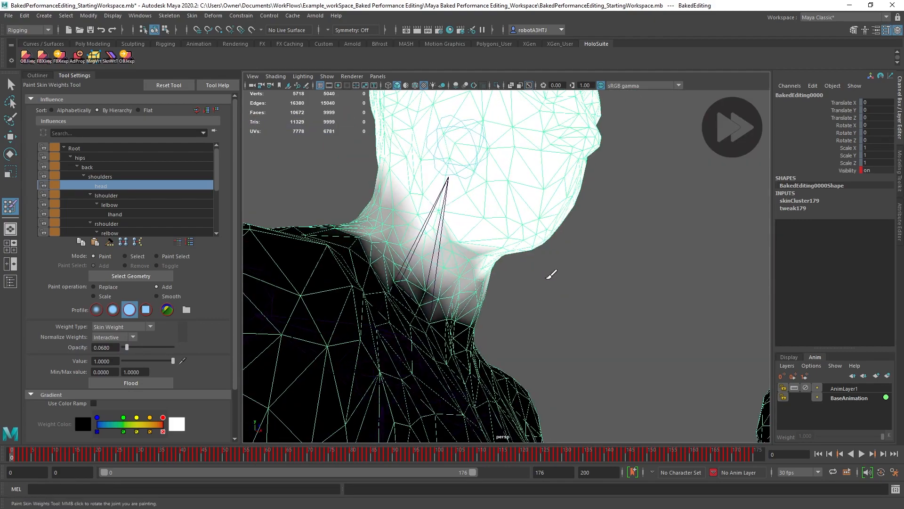
# Switch to the shoulders joint and add its influence around the base of the neck, with brush opacity reduced to 0.0485
pyautogui.click(108, 196)
pyautogui.click(115, 178)
pyautogui.scroll(-4, 456, 253)
pyautogui.keyDown('alt'); pyautogui.moveTo(409, 257); pyautogui.dragTo(456, 253); pyautogui.keyUp('alt')
pyautogui.scroll(4, 456, 253)
pyautogui.keyDown('alt'); pyautogui.moveTo(367, 249); pyautogui.dragTo(468, 245); pyautogui.keyUp('alt')
pyautogui.moveTo(511, 123)
pyautogui.mouseDown()
pyautogui.moveTo(494, 163)
pyautogui.moveTo(532, 113)
pyautogui.mouseUp()
pyautogui.moveTo(509, 189)
pyautogui.keyDown('alt'); pyautogui.mouseDown()
pyautogui.moveTo(585, 196)
pyautogui.moveTo(575, 186)
pyautogui.mouseUp(); pyautogui.keyUp('alt')
pyautogui.keyDown('alt'); pyautogui.moveTo(574, 186); pyautogui.dragTo(506, 254); pyautogui.keyUp('alt')
pyautogui.keyDown('alt'); pyautogui.moveTo(506, 254); pyautogui.dragTo(556, 236); pyautogui.keyUp('alt')
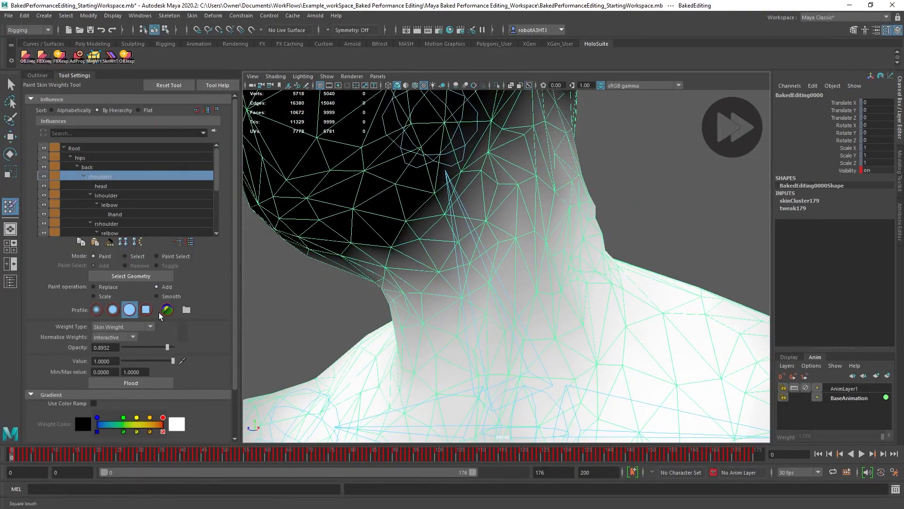
pyautogui.keyDown('alt'); pyautogui.moveTo(602, 229); pyautogui.dragTo(510, 269); pyautogui.keyUp('alt')
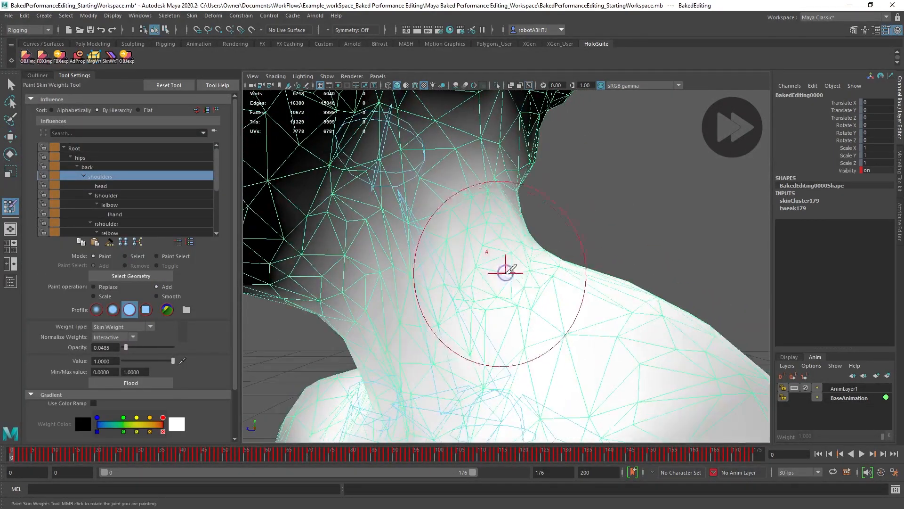
# Smooth the head and shoulders joints' weights around the neck using the Smooth operation at opacity 1
pyautogui.click(99, 186)
pyautogui.keyDown('alt'); pyautogui.moveTo(517, 226); pyautogui.dragTo(406, 224); pyautogui.keyUp('alt')
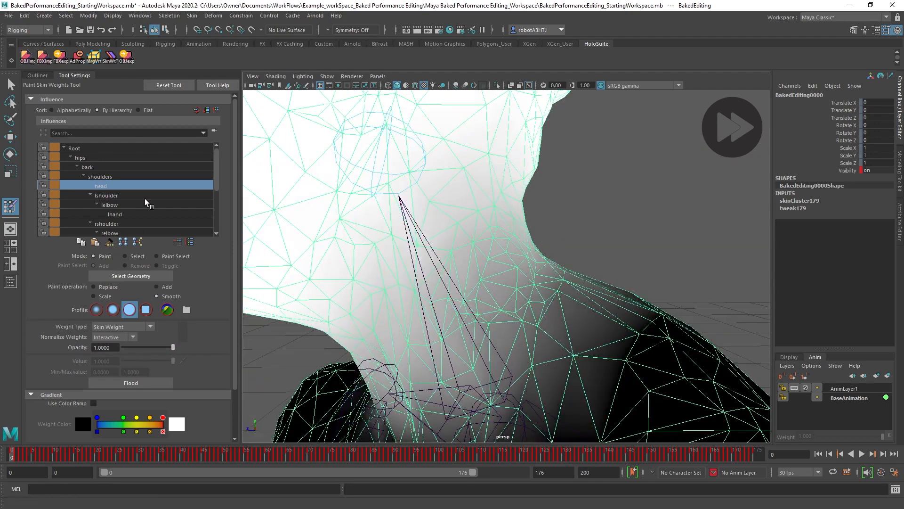
pyautogui.click(106, 177)
pyautogui.keyDown('alt'); pyautogui.moveTo(521, 283); pyautogui.dragTo(492, 264); pyautogui.keyUp('alt')
pyautogui.scroll(5, 493, 264)
pyautogui.keyDown('alt'); pyautogui.moveTo(370, 323); pyautogui.dragTo(476, 353); pyautogui.keyUp('alt')
pyautogui.scroll(-10, 495, 312)
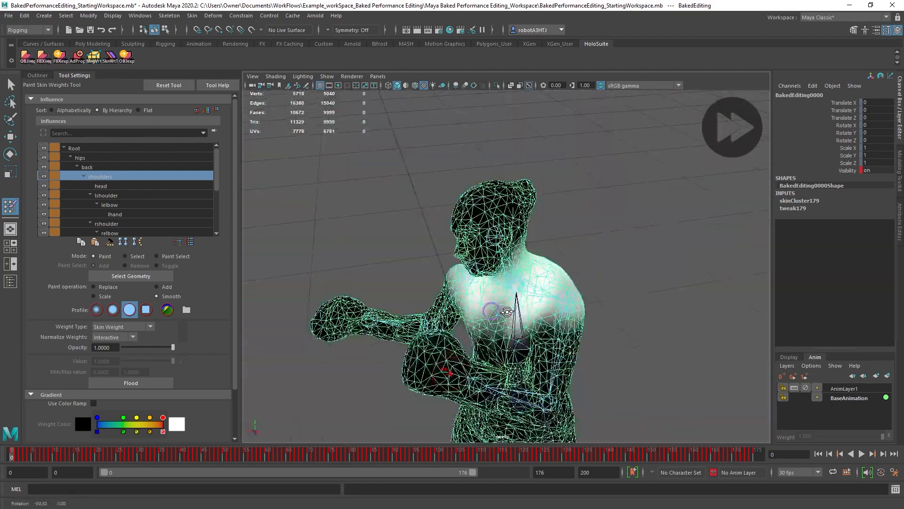
pyautogui.keyDown('alt'); pyautogui.moveTo(495, 312); pyautogui.dragTo(548, 295); pyautogui.keyUp('alt')
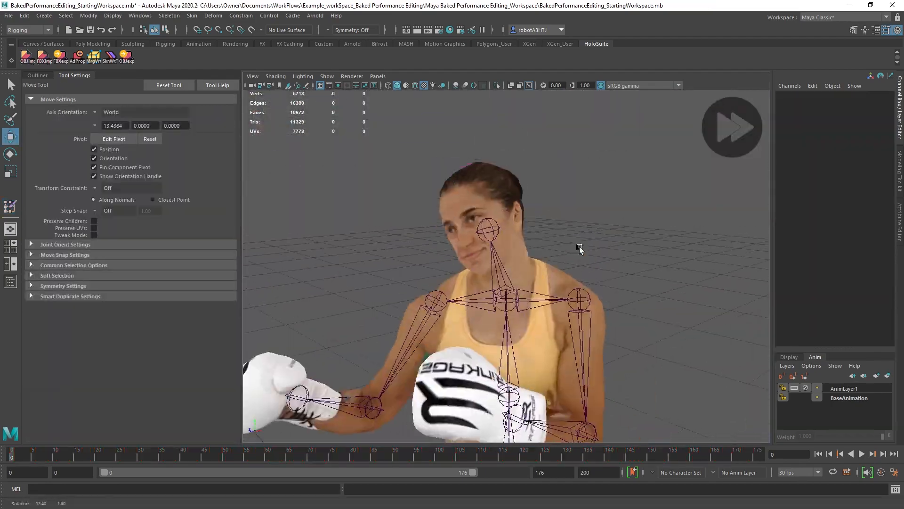
# Rotate the head joint in several directions to test how the repainted neck deforms, and return it to its original pose
pyautogui.click(508, 202)
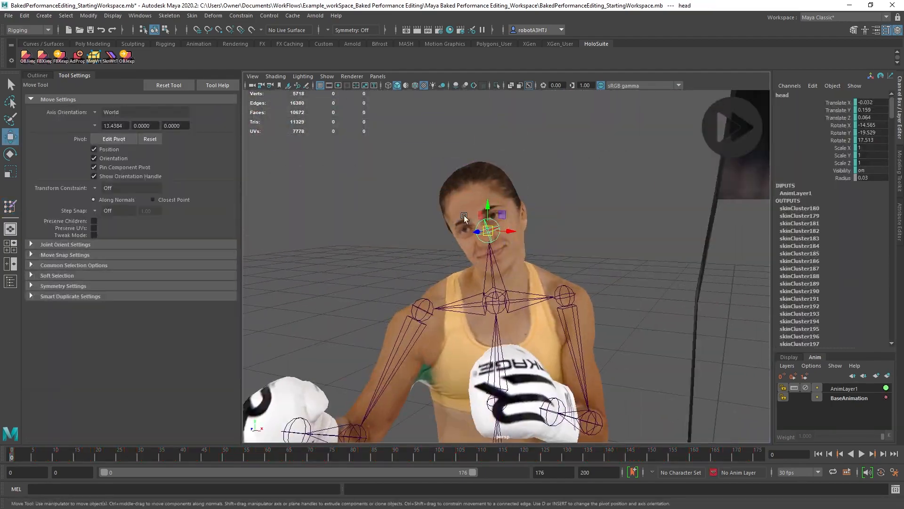
pyautogui.moveTo(508, 202); pyautogui.dragTo(512, 212)
pyautogui.keyDown('alt'); pyautogui.moveTo(566, 282); pyautogui.dragTo(443, 262); pyautogui.keyUp('alt')
pyautogui.moveTo(481, 218); pyautogui.dragTo(476, 225)
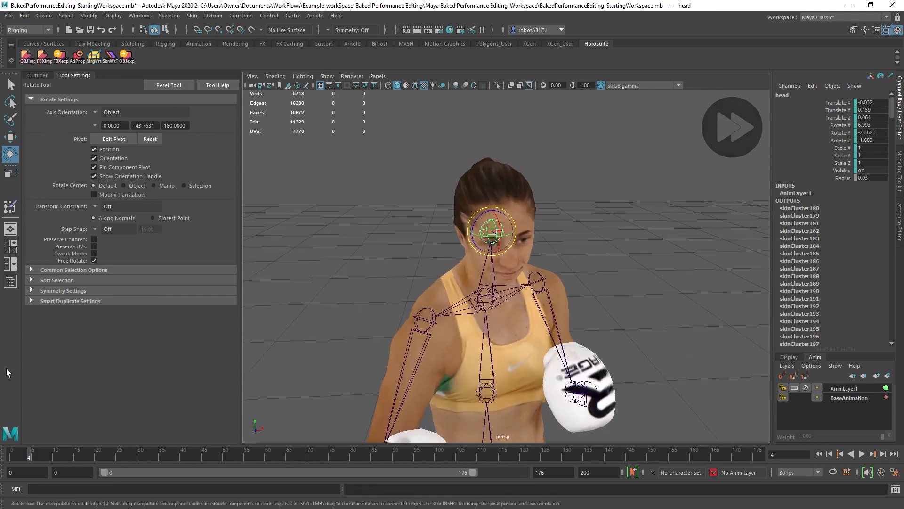
pyautogui.keyDown('alt'); pyautogui.moveTo(380, 156); pyautogui.dragTo(257, 191); pyautogui.keyUp('alt')
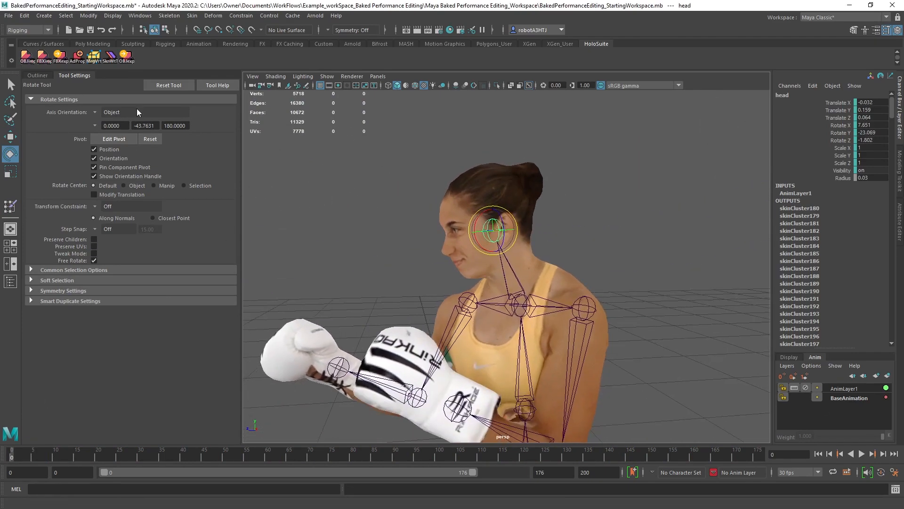
# Select the BakedEditing0000 mesh and run the skin weight transfer over frames 0 to 175
pyautogui.click(508, 182)
pyautogui.keyDown('alt'); pyautogui.moveTo(509, 182); pyautogui.dragTo(368, 213); pyautogui.keyUp('alt')
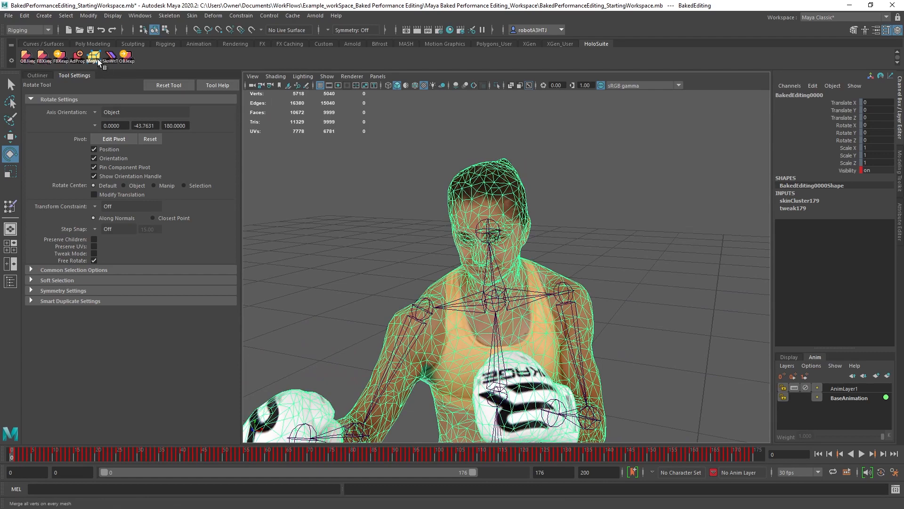
pyautogui.click(124, 56)
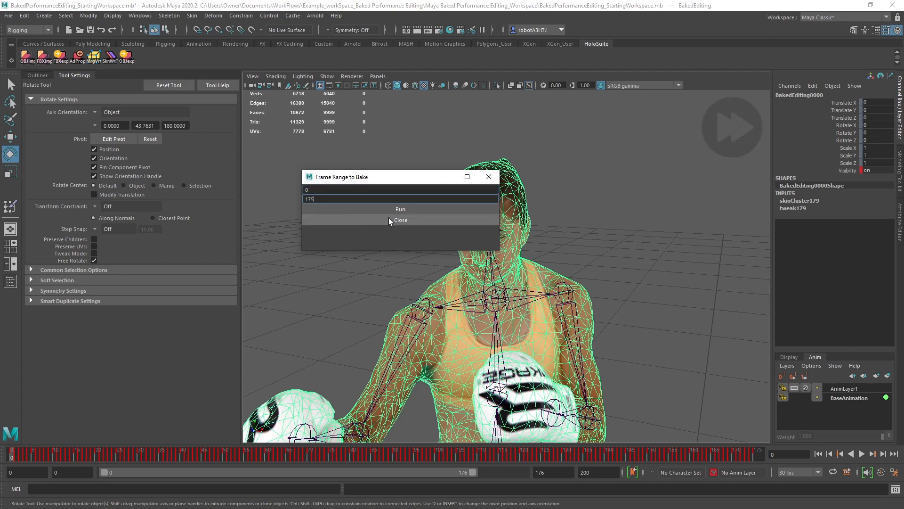
pyautogui.click(428, 210)
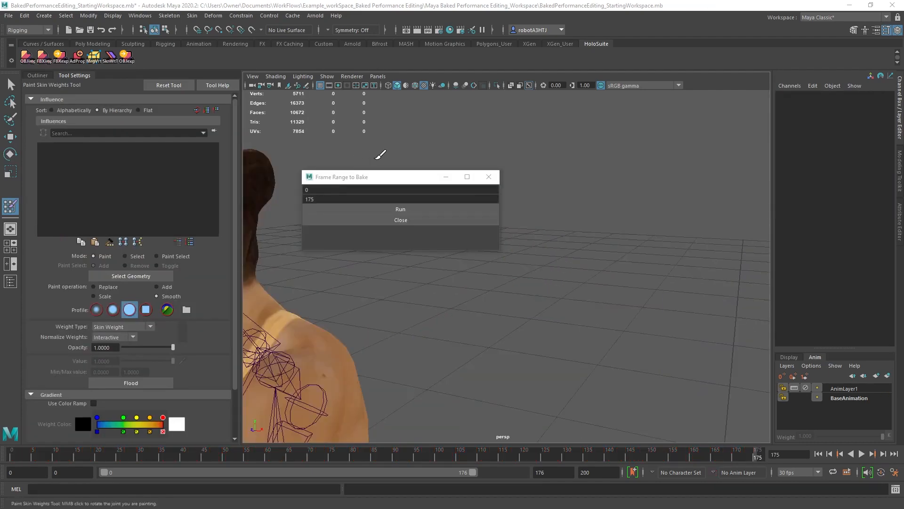
pyautogui.click(493, 180)
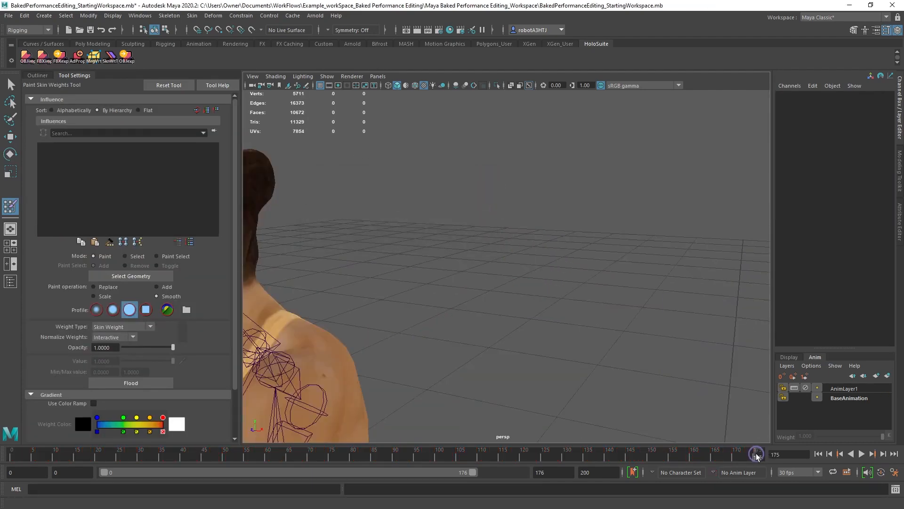
# Select the BakedEditing0175 mesh at frame 175 and examine the transferred head and neck weights
pyautogui.click(37, 75)
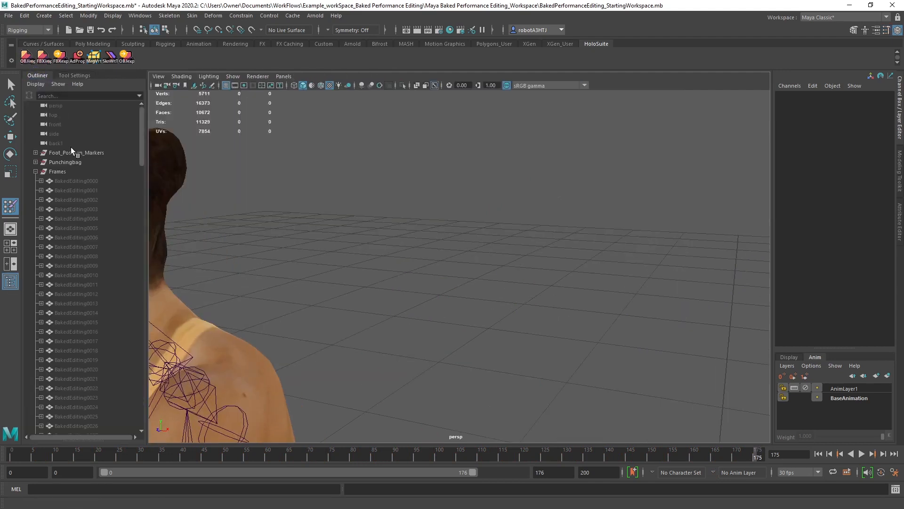
pyautogui.scroll(-20, 66, 243)
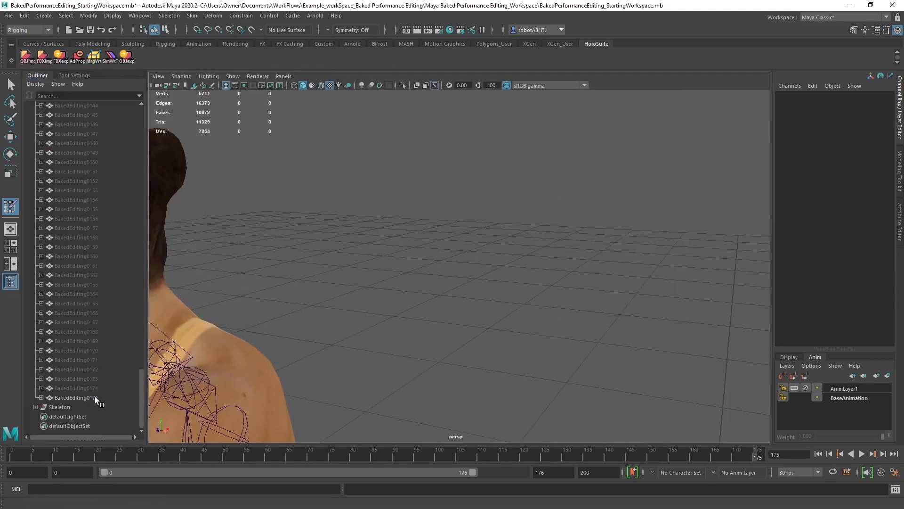
pyautogui.click(85, 397)
pyautogui.scroll(-3, 336, 319)
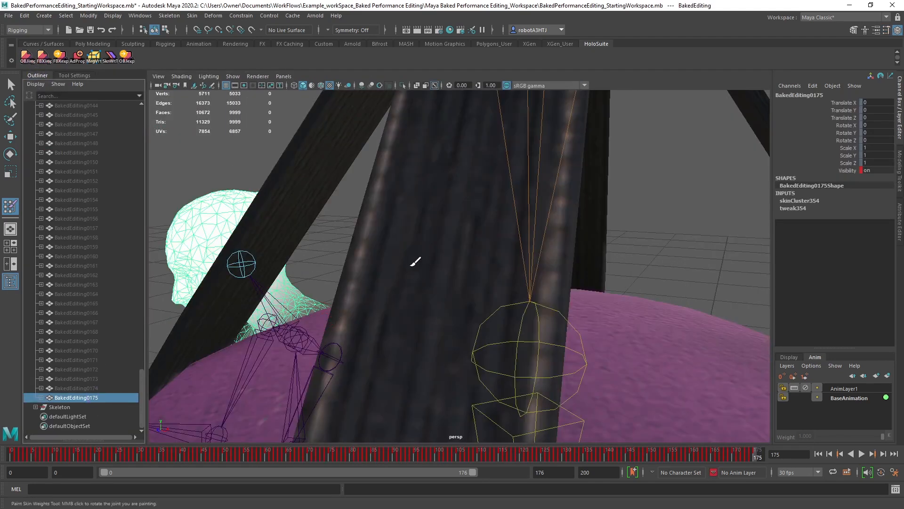
pyautogui.scroll(-4, 403, 260)
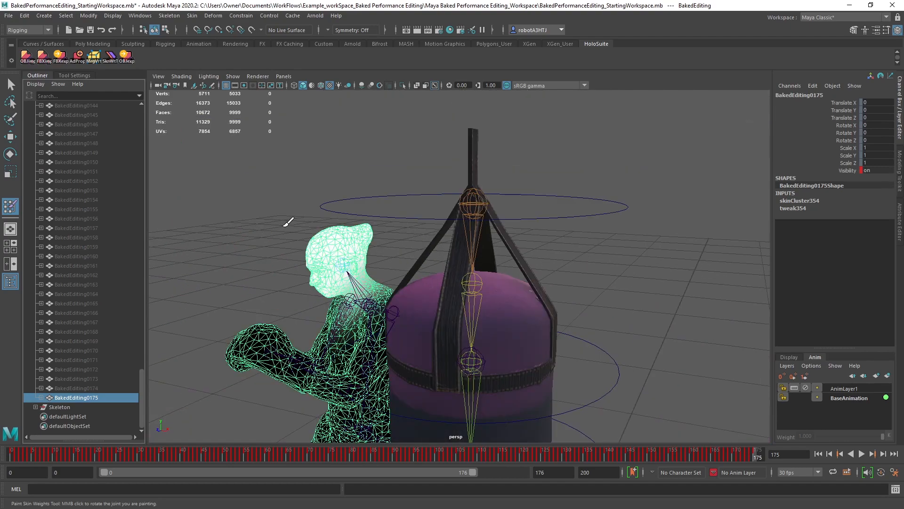
pyautogui.keyDown('alt'); pyautogui.moveTo(263, 222); pyautogui.dragTo(349, 212); pyautogui.keyUp('alt')
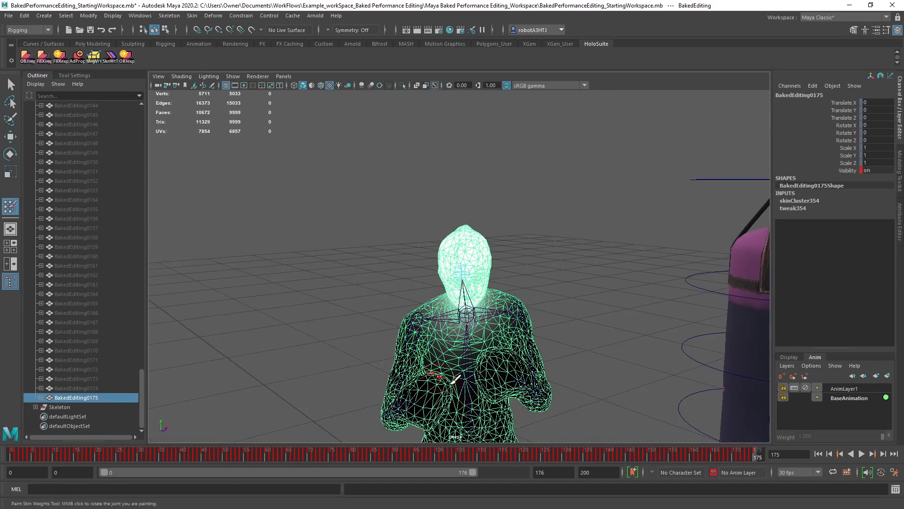
# Go to frame 95, select the BakedEditing0095 mesh and examine its transferred head and neck weights
pyautogui.moveTo(693, 456); pyautogui.dragTo(414, 424)
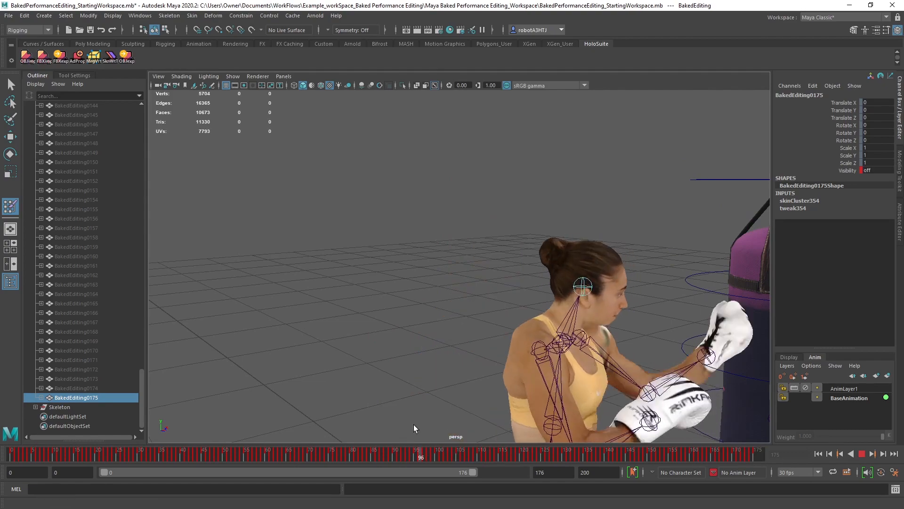
pyautogui.scroll(3, 86, 264)
pyautogui.scroll(-3, 82, 230)
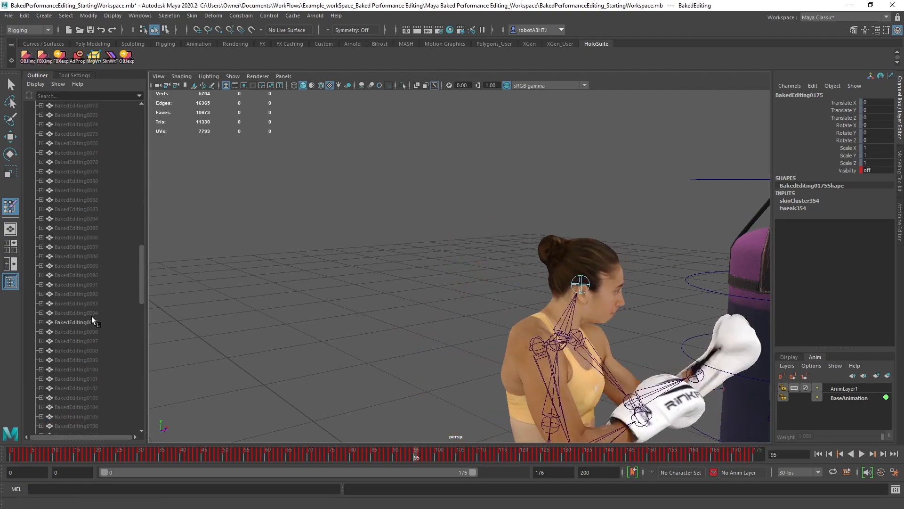
pyautogui.click(75, 322)
pyautogui.keyDown('alt'); pyautogui.moveTo(455, 353); pyautogui.dragTo(404, 334); pyautogui.keyUp('alt')
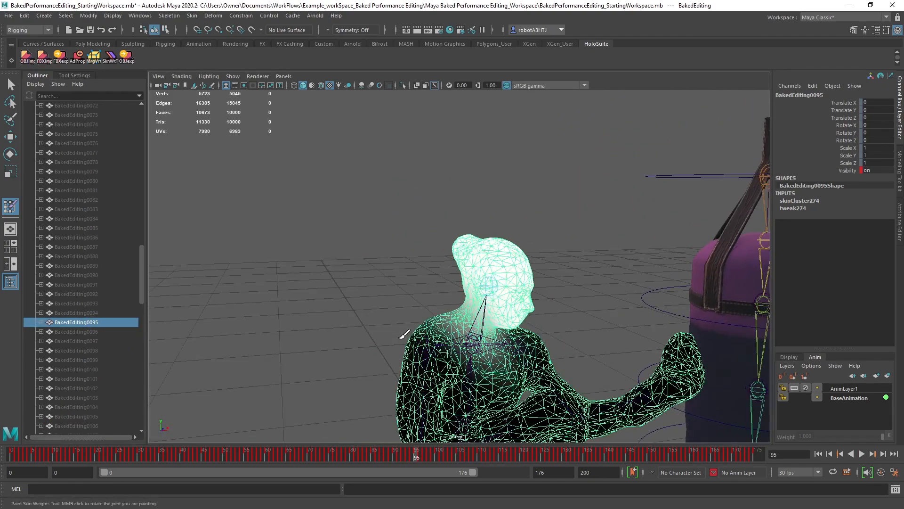
# Go to frame 50, select the BakedEditing0050 mesh and examine its head and neck weights from the side
pyautogui.moveTo(346, 449); pyautogui.dragTo(226, 445)
pyautogui.click(75, 275)
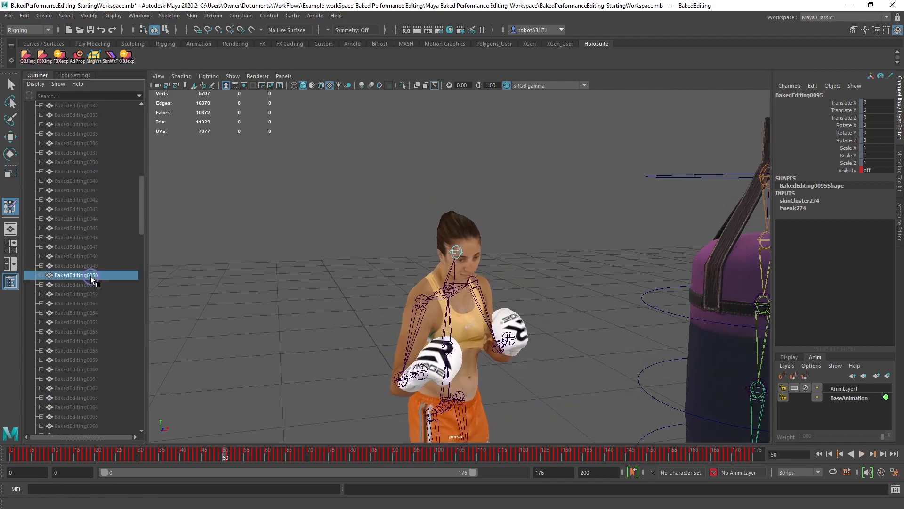
pyautogui.keyDown('alt'); pyautogui.moveTo(348, 324); pyautogui.dragTo(416, 315); pyautogui.keyUp('alt')
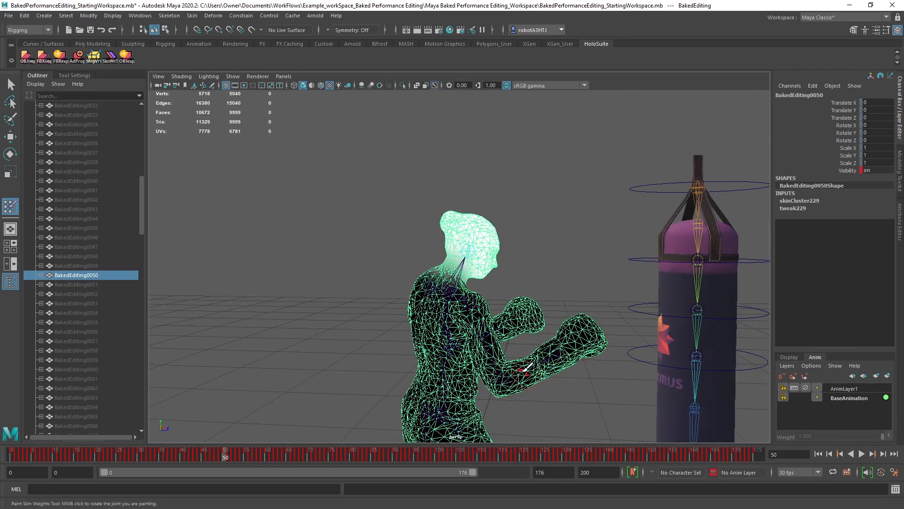
pyautogui.scroll(4, 347, 198)
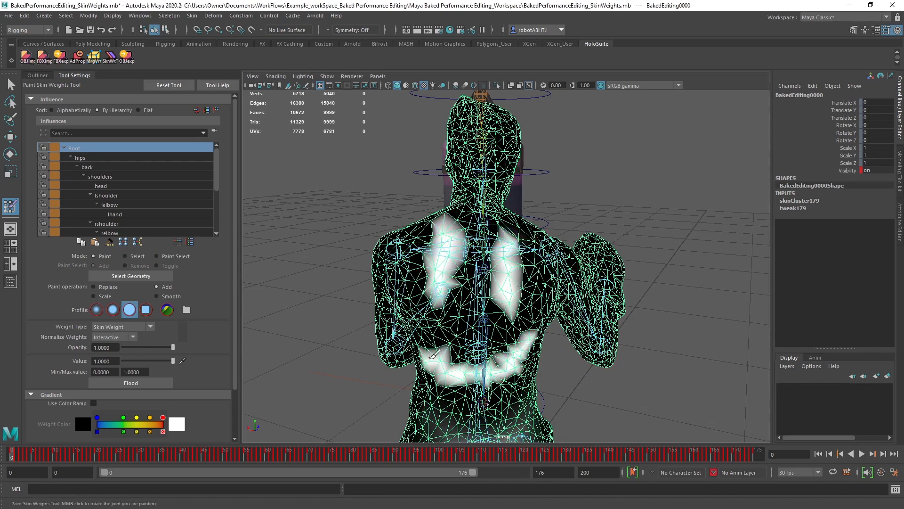
# Transfer the smiley-face weights painted on BakedEditing0000's back to the other frame meshes, and inspect the BakedEditing0175 mesh
pyautogui.click(108, 58)
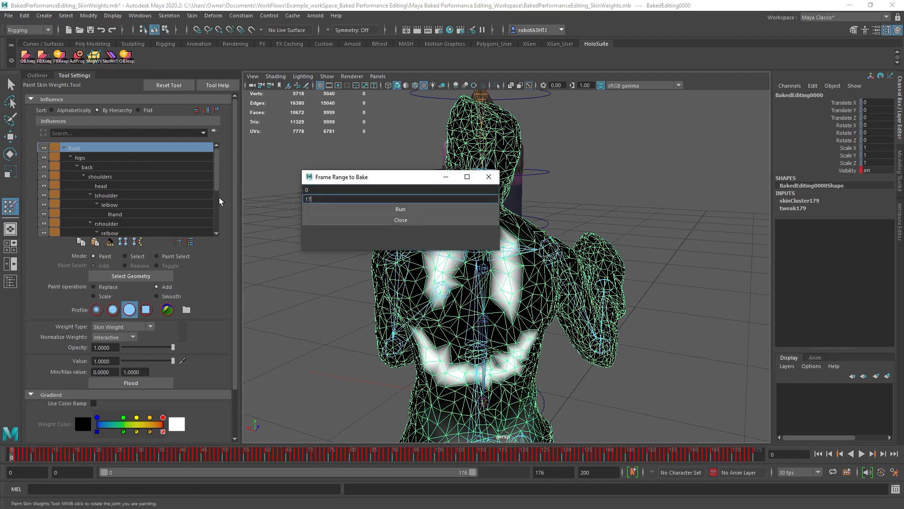
pyautogui.click(430, 210)
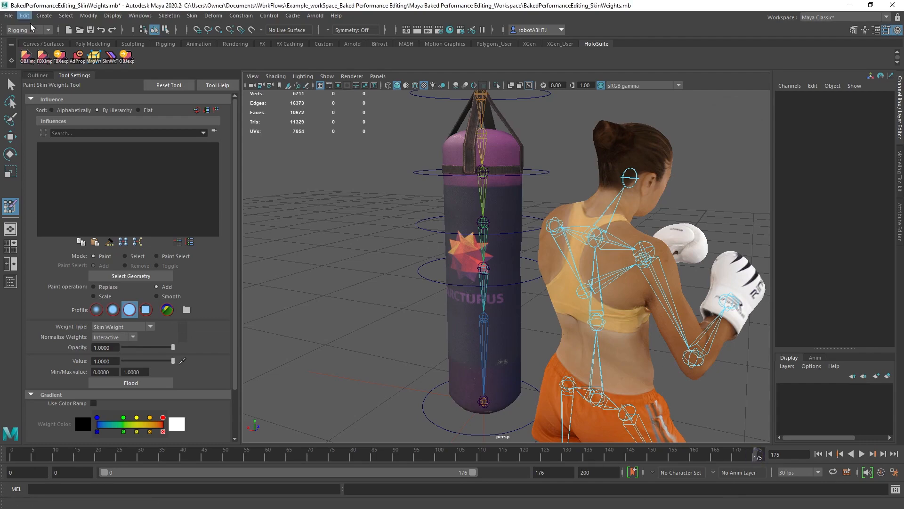
pyautogui.click(35, 75)
pyautogui.scroll(-10, 61, 352)
pyautogui.click(93, 397)
pyautogui.press('f')
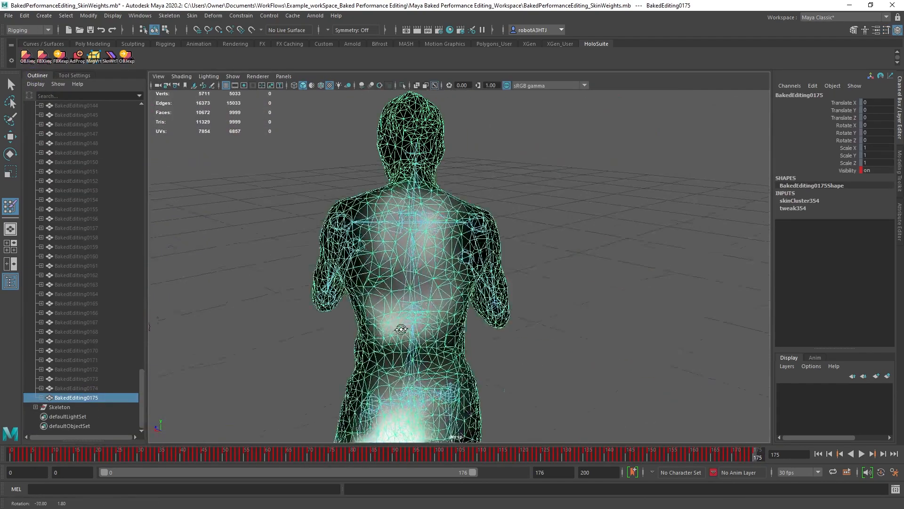
# Go to frame 77, select the BakedEditing0077 mesh and examine the transferred face pattern on its back
pyautogui.moveTo(391, 454); pyautogui.dragTo(328, 453)
pyautogui.scroll(13, 59, 192)
pyautogui.click(75, 152)
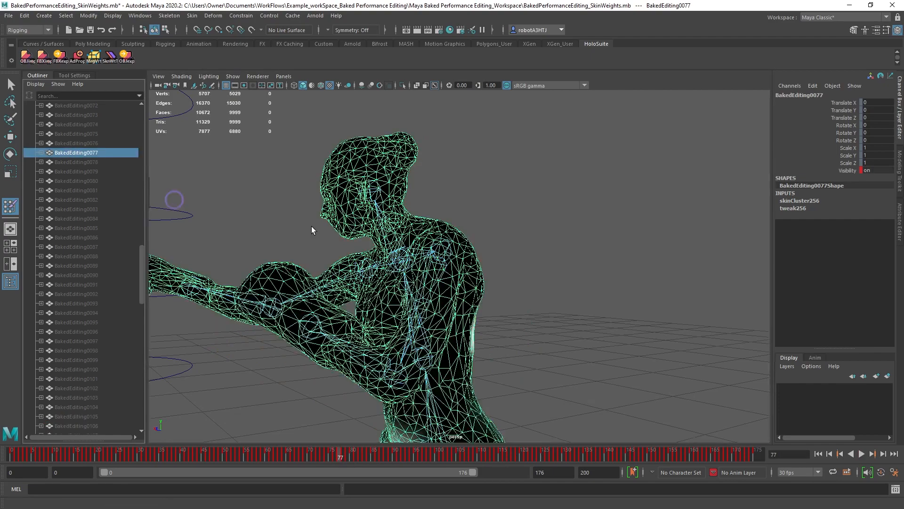
pyautogui.keyDown('alt'); pyautogui.moveTo(313, 229); pyautogui.dragTo(462, 288); pyautogui.keyUp('alt')
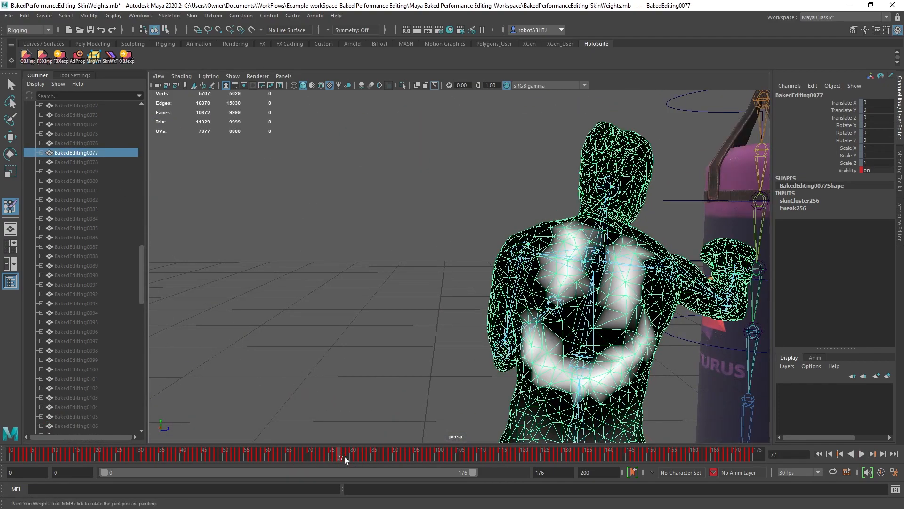
# Step through frames 78 to 87, selecting each frame's mesh in turn to compare the transferred weights on the back
pyautogui.press('Right')
pyautogui.hotkey('alt', '.')
pyautogui.press('Right')
pyautogui.hotkey('alt', '.')
pyautogui.press('Right')
pyautogui.hotkey('alt', '.')
pyautogui.press('Right')
pyautogui.hotkey('alt', '.')
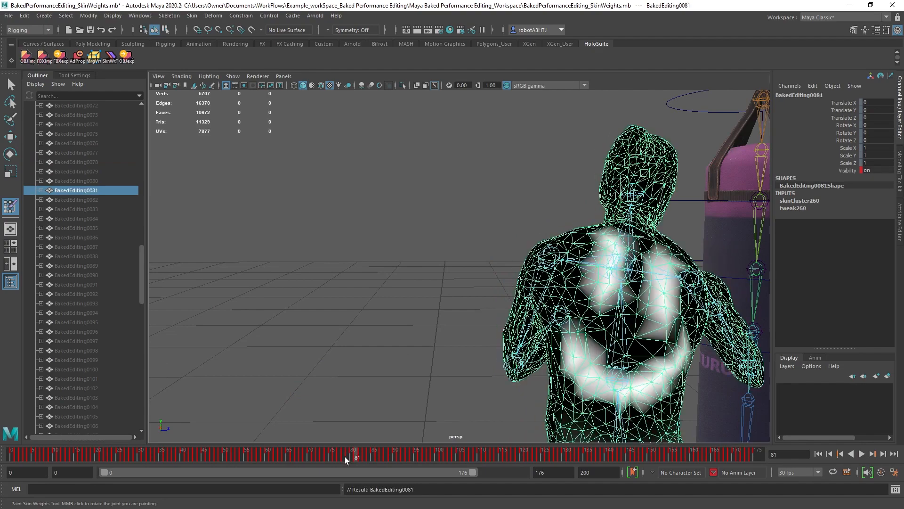
pyautogui.press('Right')
pyautogui.hotkey('alt', '.')
pyautogui.press('Right')
pyautogui.hotkey('alt', '.')
pyautogui.press('Right')
pyautogui.hotkey('alt', '.')
pyautogui.press('Right')
pyautogui.hotkey('alt', '.')
pyautogui.press('Right')
pyautogui.hotkey('alt', '.')
pyautogui.press('Right')
pyautogui.hotkey('alt', '.')
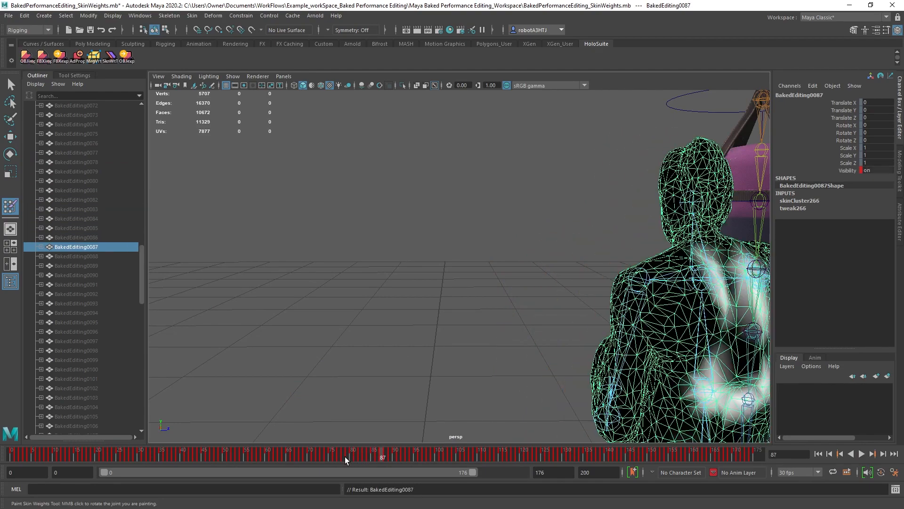
# Go to frame 109, select the BakedEditing0109 mesh and examine the weights on its back
pyautogui.keyDown('alt'); pyautogui.moveTo(544, 342); pyautogui.dragTo(378, 321, button='middle'); pyautogui.keyUp('alt')
pyautogui.keyDown('alt'); pyautogui.moveTo(377, 321); pyautogui.dragTo(330, 309); pyautogui.keyUp('alt')
pyautogui.moveTo(395, 456); pyautogui.dragTo(477, 455)
pyautogui.click(78, 228)
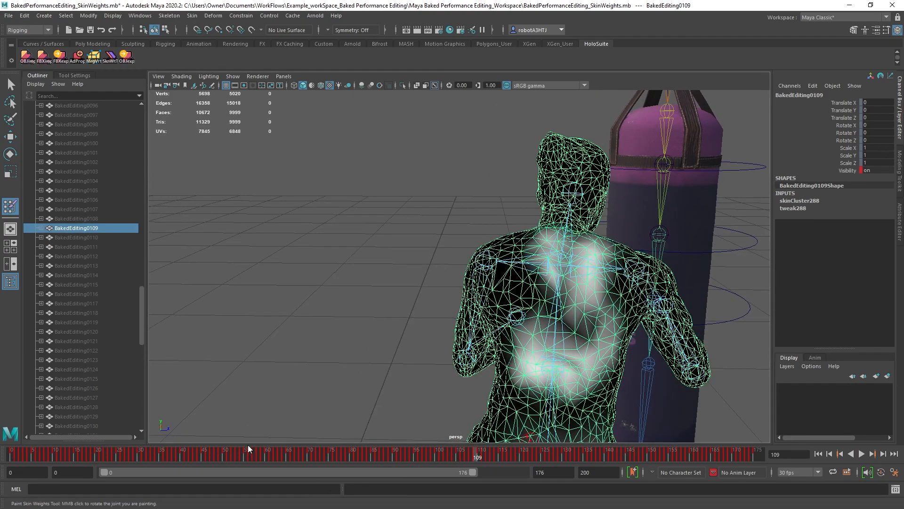
# Undo the mesh selections and frame changes made while inspecting the test weight transfer
pyautogui.hotkey('ctrl', 'z')
pyautogui.hotkey('ctrl', 'z')
pyautogui.hotkey('ctrl', 'z')
pyautogui.hotkey('ctrl', 'z')
pyautogui.hotkey('ctrl', 'z')
pyautogui.hotkey('ctrl', 'z')
pyautogui.hotkey('ctrl', 'z')
pyautogui.hotkey('ctrl', 'z')
pyautogui.hotkey('ctrl', 'z')
pyautogui.hotkey('ctrl', 'z')
pyautogui.hotkey('ctrl', 'z')
pyautogui.hotkey('ctrl', 'z')
pyautogui.hotkey('ctrl', 'z')
pyautogui.hotkey('ctrl', 'z')
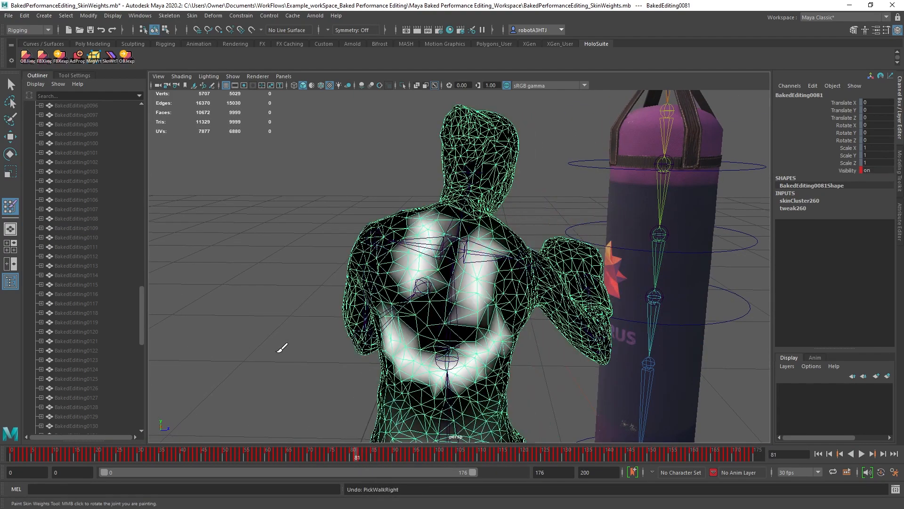
pyautogui.hotkey('ctrl', 'z')
pyautogui.hotkey('ctrl', 'z')
pyautogui.hotkey('ctrl', 'z')
pyautogui.hotkey('ctrl', 'z')
pyautogui.hotkey('ctrl', 'z')
pyautogui.hotkey('ctrl', 'z')
pyautogui.hotkey('ctrl', 'z')
pyautogui.hotkey('ctrl', 'z')
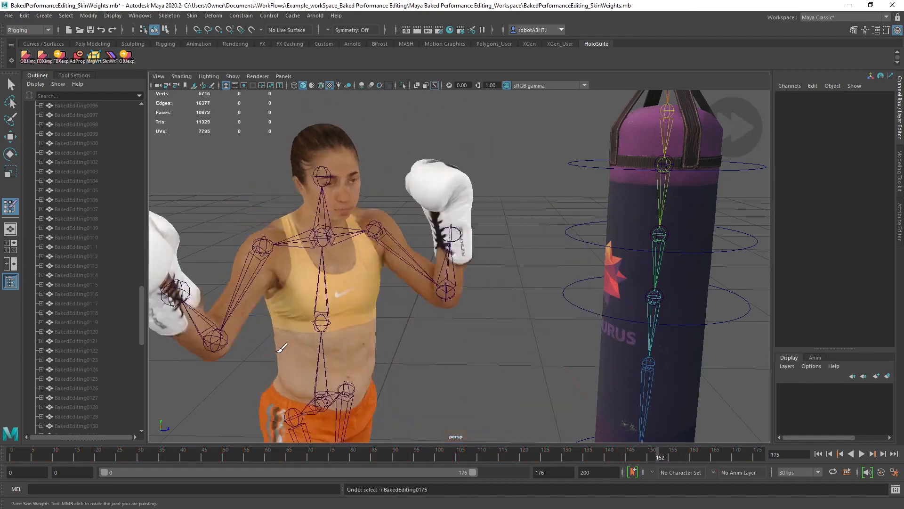
# Examine the boxer and punching bag from several angles and scrub through the punch
pyautogui.scroll(-5, 544, 243)
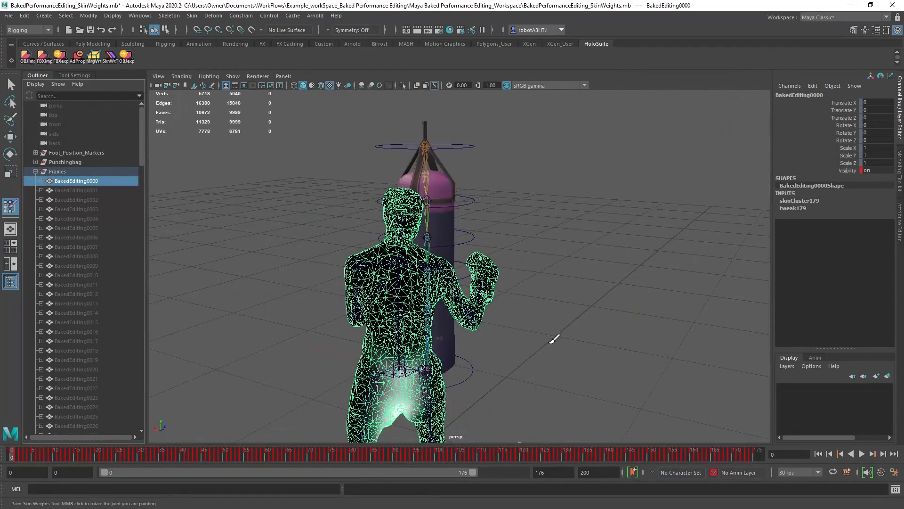
pyautogui.scroll(-1, 582, 338)
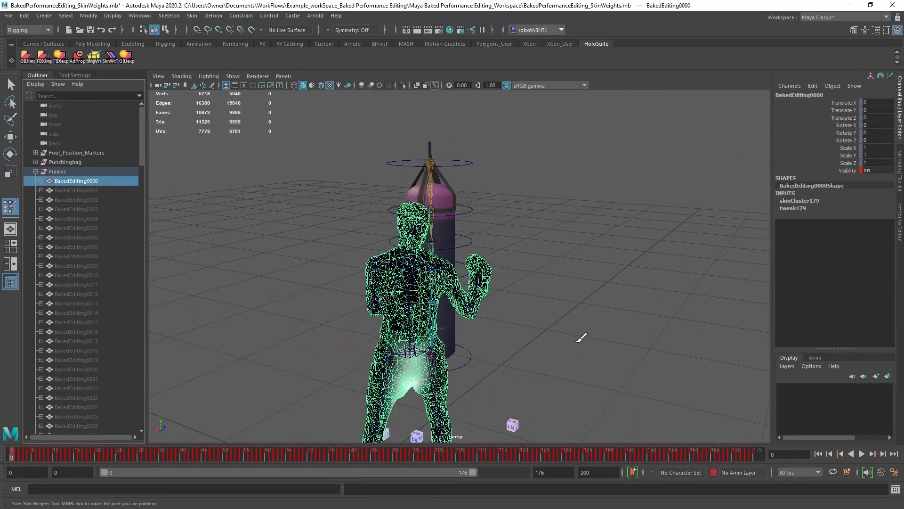
pyautogui.keyDown('alt'); pyautogui.moveTo(581, 338); pyautogui.dragTo(385, 389); pyautogui.keyUp('alt')
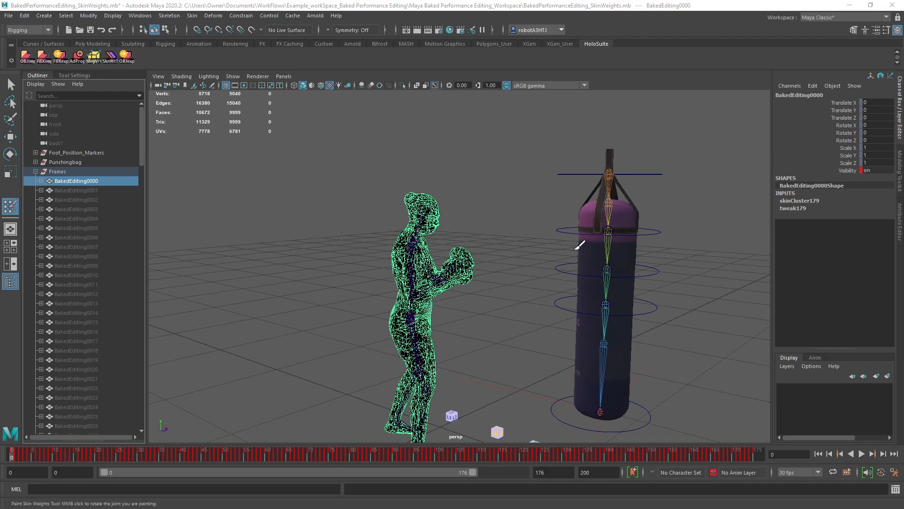
pyautogui.keyDown('alt'); pyautogui.moveTo(334, 268); pyautogui.dragTo(434, 259); pyautogui.keyUp('alt')
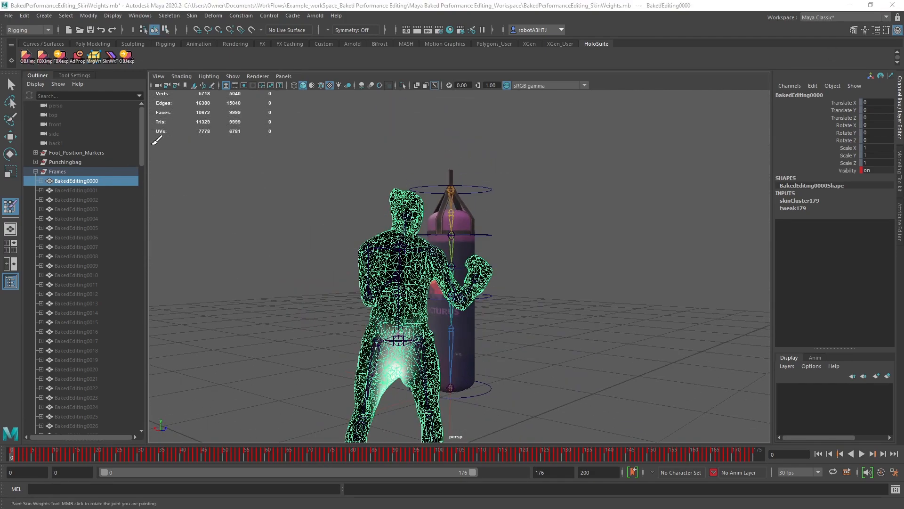
pyautogui.keyDown('alt'); pyautogui.moveTo(156, 140); pyautogui.dragTo(166, 172, button='right'); pyautogui.keyUp('alt')
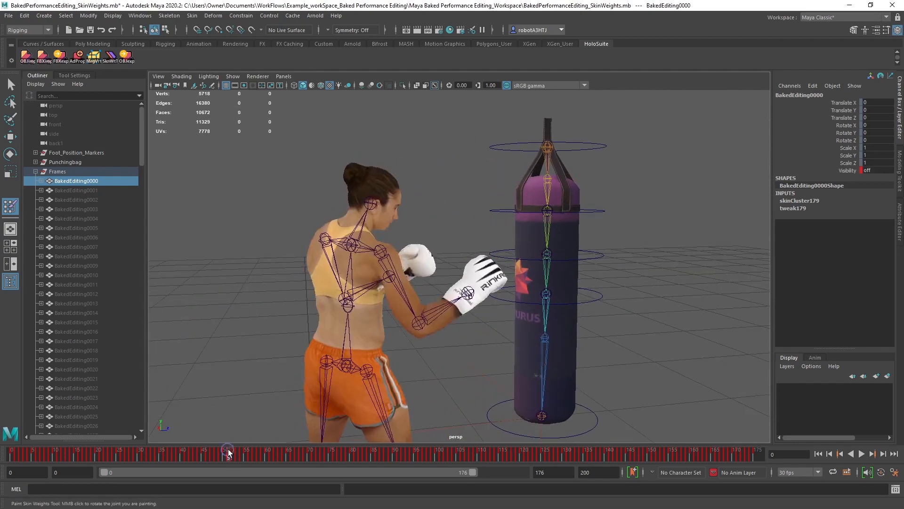
pyautogui.moveTo(269, 458); pyautogui.dragTo(179, 454)
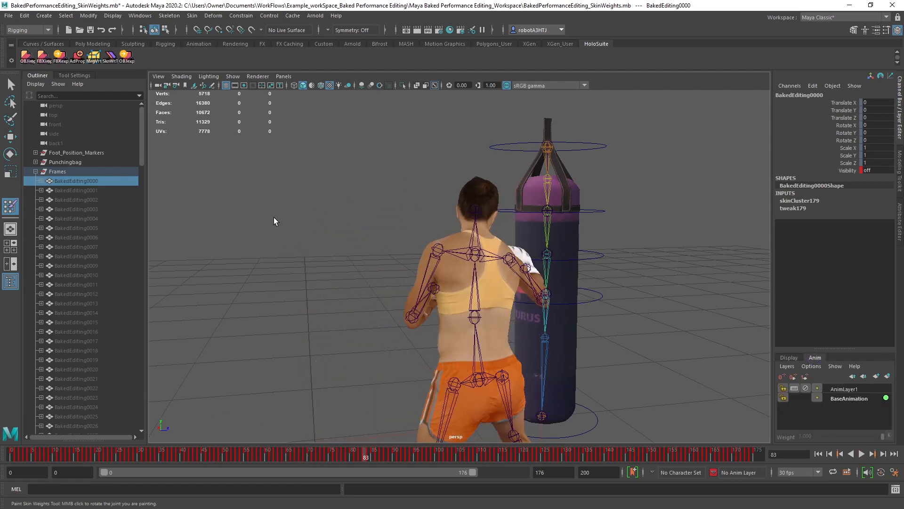
# Select the AnimLayer1 animation layer and collapse the Frames group in the scene hierarchy
pyautogui.keyDown('alt'); pyautogui.moveTo(274, 221); pyautogui.dragTo(229, 277); pyautogui.keyUp('alt')
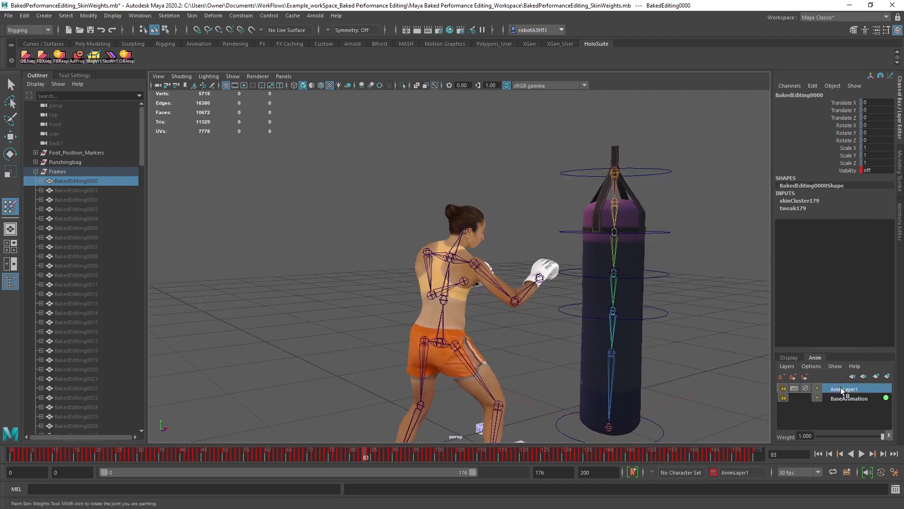
pyautogui.click(36, 172)
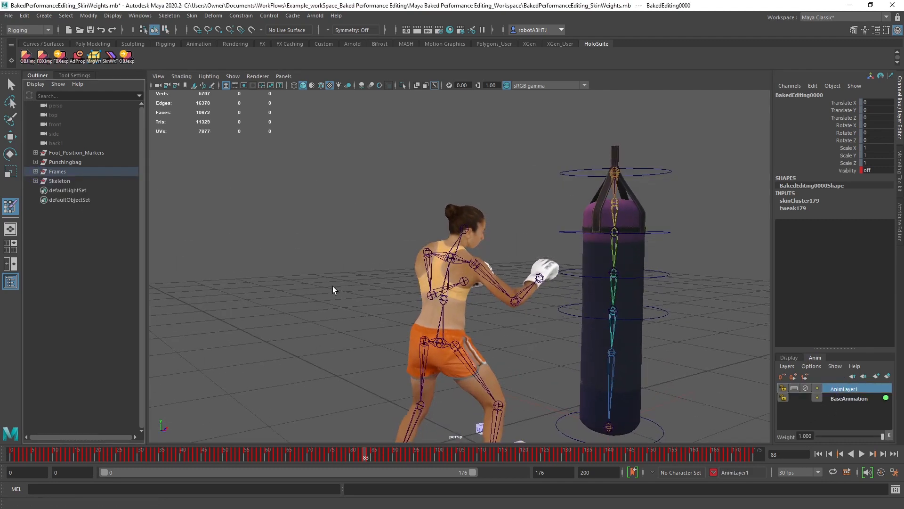
pyautogui.scroll(2, 323, 313)
pyautogui.keyDown('alt'); pyautogui.moveTo(343, 344); pyautogui.dragTo(246, 328, button='middle'); pyautogui.keyUp('alt')
pyautogui.scroll(1, 391, 317)
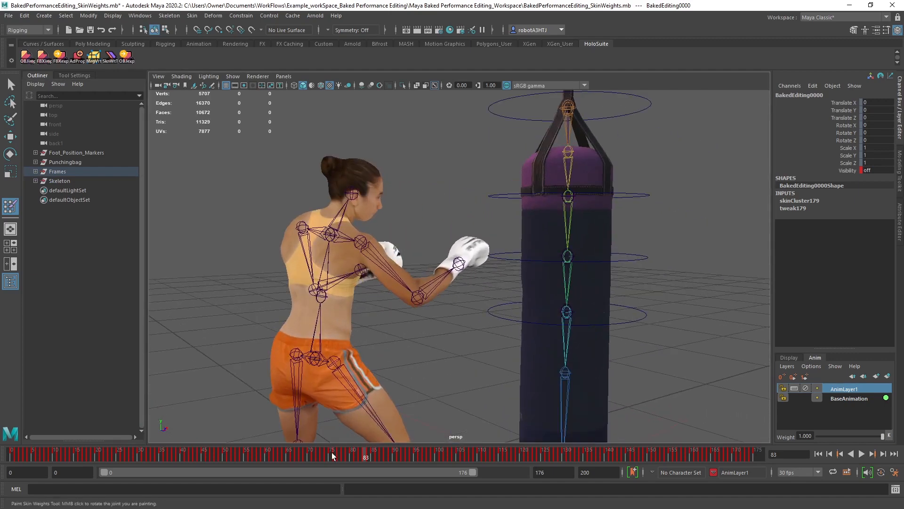
# Go to frame 65, select all skeleton joints from Root to rfoot, and key them on AnimLayer1
pyautogui.moveTo(333, 455); pyautogui.dragTo(292, 464)
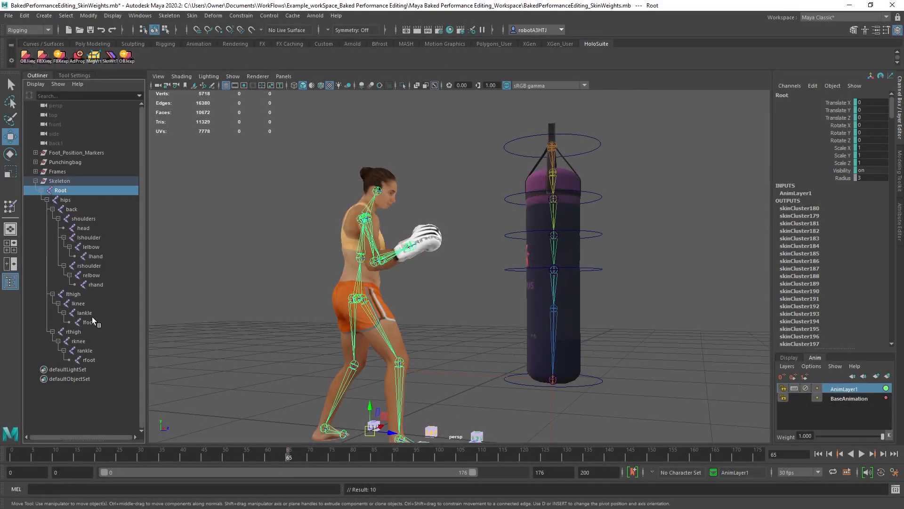
pyautogui.keyDown('shift'); pyautogui.click(89, 358); pyautogui.keyUp('shift')
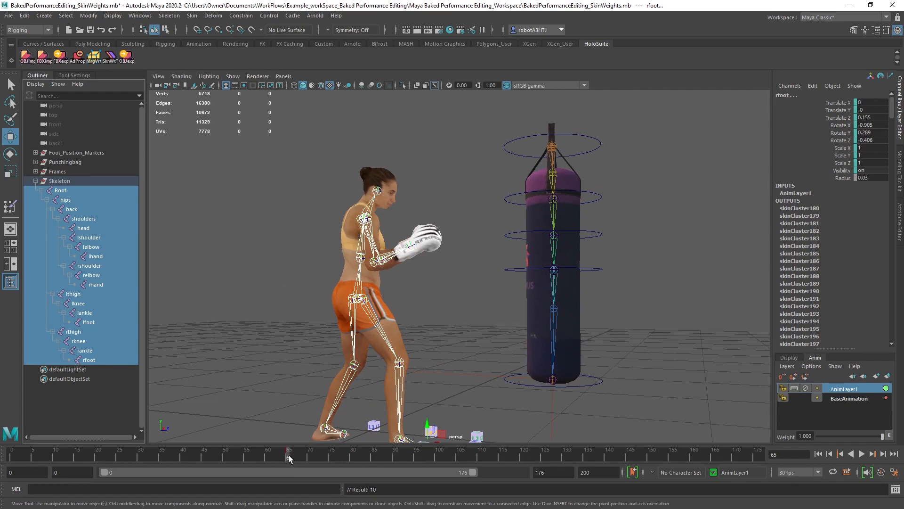
pyautogui.click(278, 292)
# Select the rshoulder joint and go to frame 76, where the right arm punches toward the bag
pyautogui.keyDown('alt'); pyautogui.moveTo(262, 235); pyautogui.dragTo(485, 267); pyautogui.keyUp('alt')
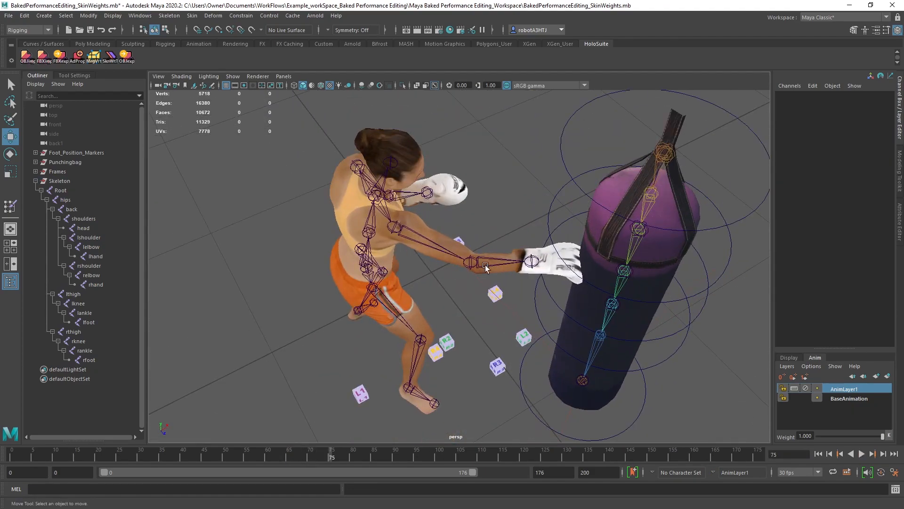
pyautogui.click(414, 230)
pyautogui.click(398, 228)
pyautogui.keyDown('alt'); pyautogui.moveTo(400, 236); pyautogui.dragTo(511, 208); pyautogui.keyUp('alt')
pyautogui.click(335, 459)
pyautogui.keyDown('alt'); pyautogui.moveTo(584, 301); pyautogui.dragTo(507, 306); pyautogui.keyUp('alt')
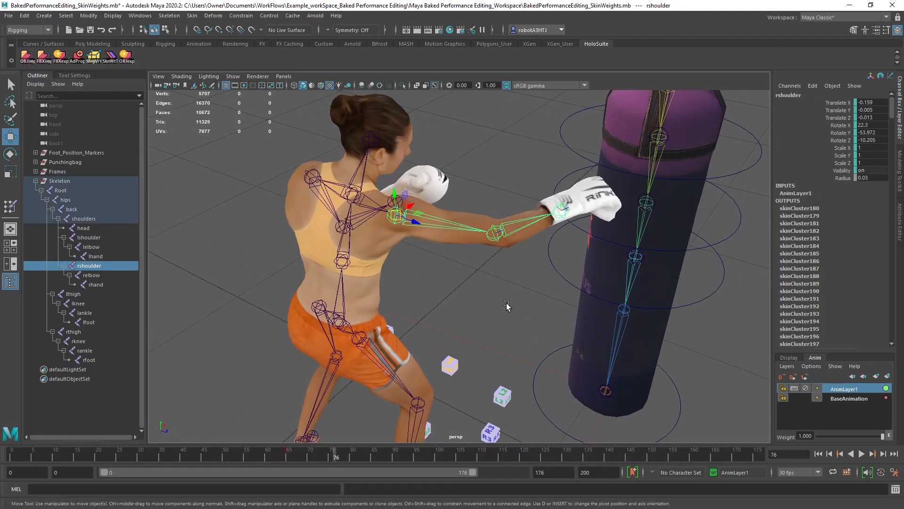
# Rotate the back joint to adjust the punch, key it at frame 78, and check the edit by lowering AnimLayer1's weight
pyautogui.click(343, 261)
pyautogui.moveTo(335, 459)
pyautogui.mouseDown()
pyautogui.moveTo(310, 459)
pyautogui.moveTo(335, 459)
pyautogui.mouseUp()
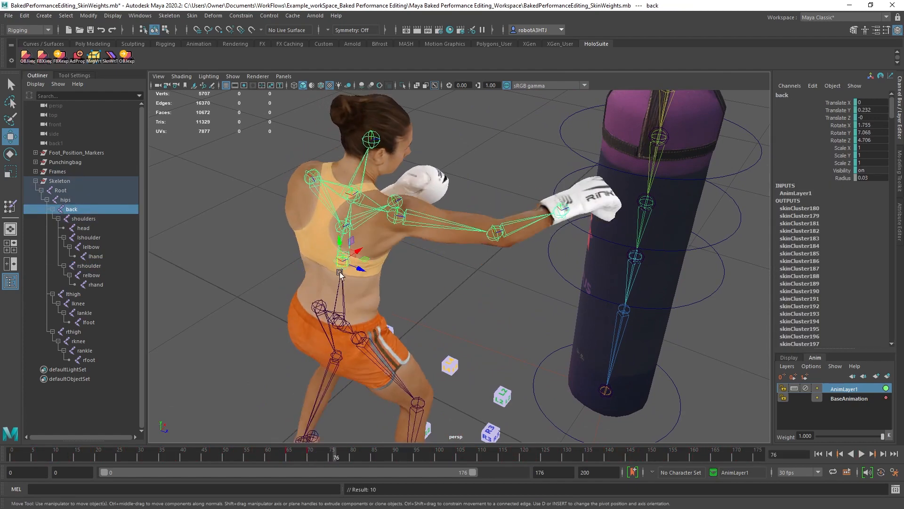
pyautogui.keyDown('alt'); pyautogui.moveTo(357, 297); pyautogui.dragTo(422, 381); pyautogui.keyUp('alt')
pyautogui.moveTo(339, 456); pyautogui.dragTo(346, 454)
pyautogui.press('s')
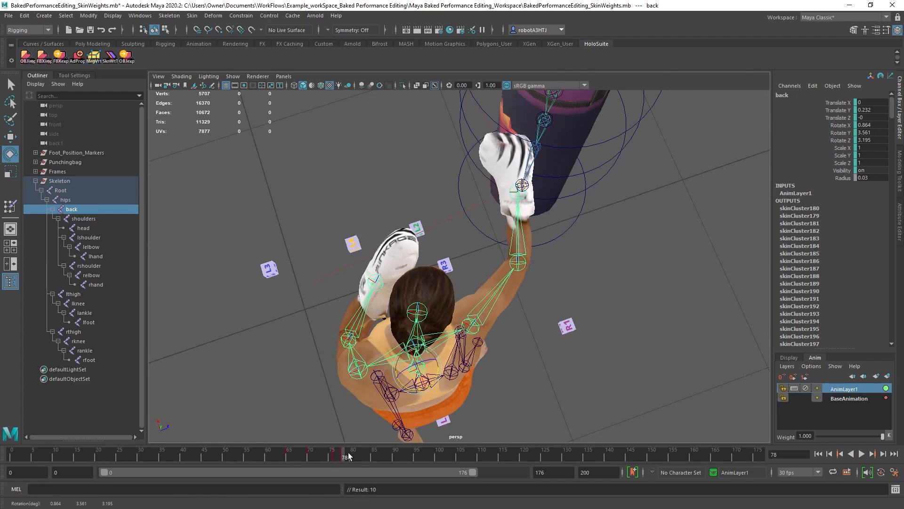
pyautogui.click(361, 456)
pyautogui.moveTo(882, 437); pyautogui.dragTo(772, 435)
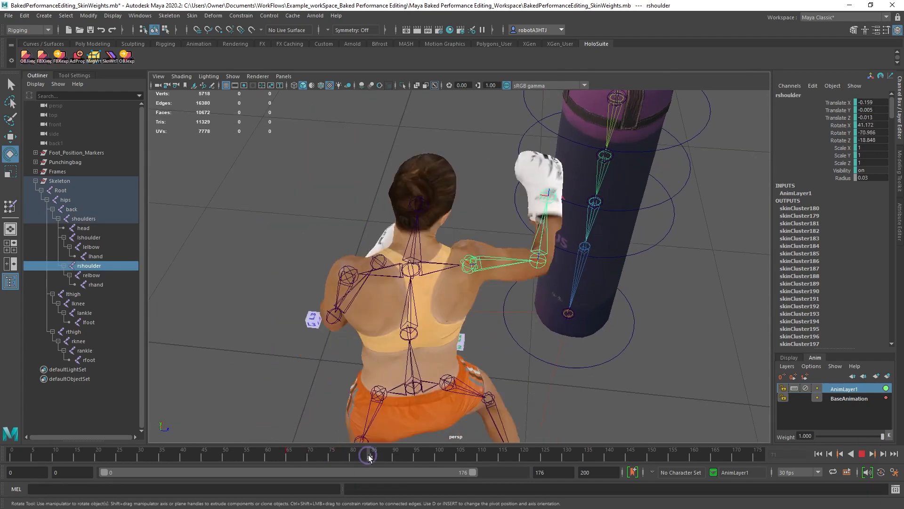
# Rotate the rshoulder joint at frame 69 and scrub to frame 76 to check the right arm's punch
pyautogui.moveTo(369, 457); pyautogui.dragTo(306, 457)
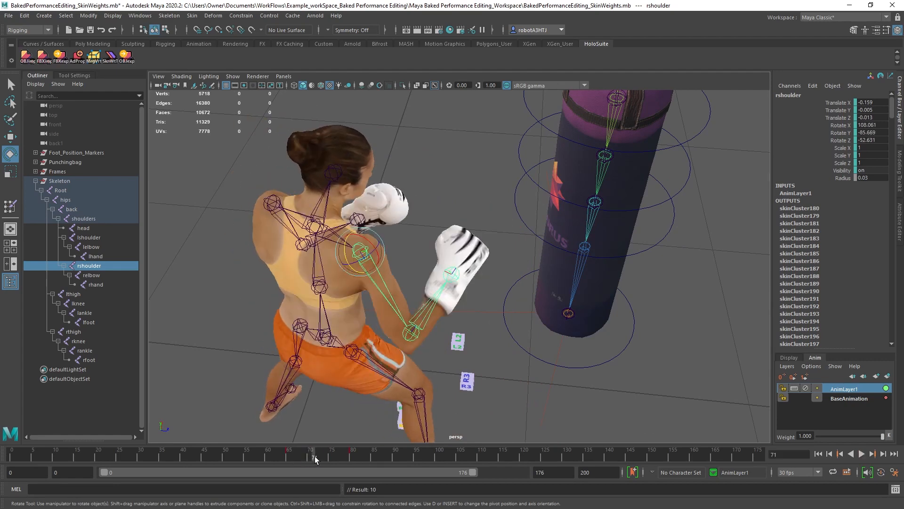
pyautogui.keyDown('alt'); pyautogui.moveTo(313, 326); pyautogui.dragTo(370, 315); pyautogui.keyUp('alt')
pyautogui.moveTo(370, 314); pyautogui.dragTo(368, 320)
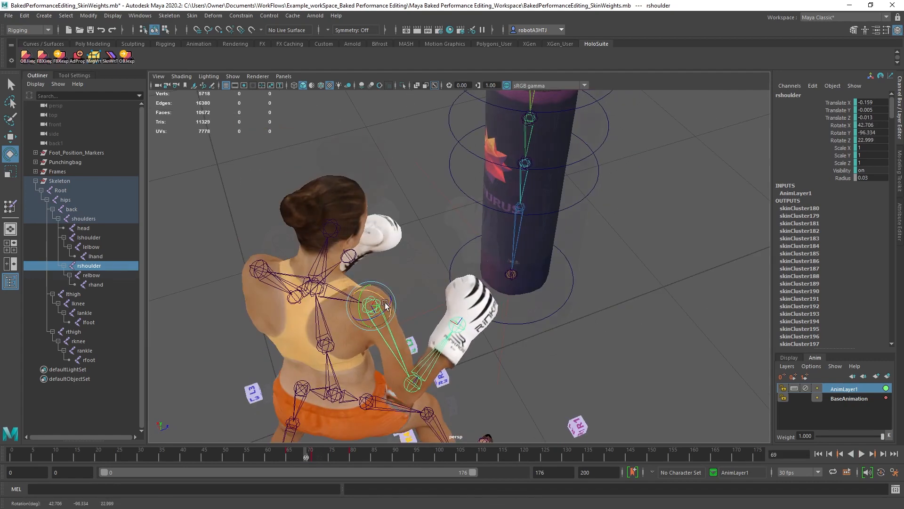
pyautogui.moveTo(318, 461); pyautogui.dragTo(329, 461)
pyautogui.moveTo(330, 462); pyautogui.dragTo(346, 457)
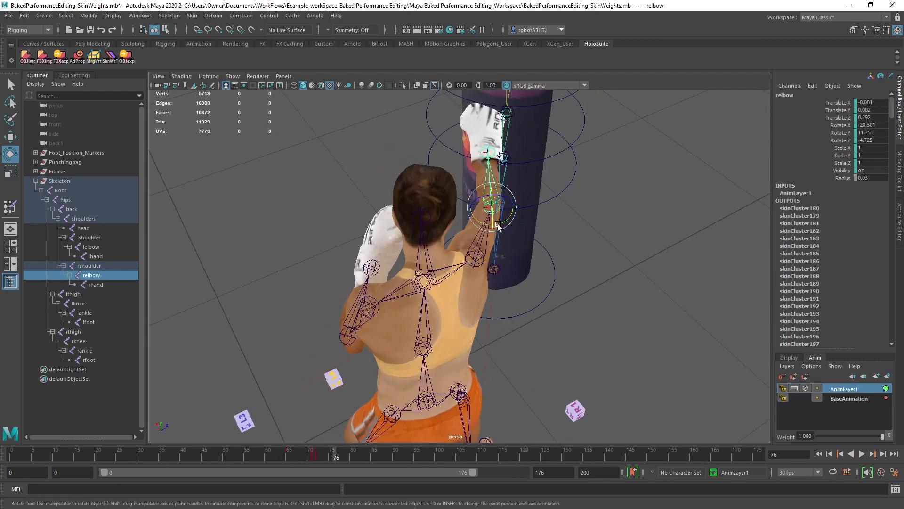
pyautogui.click(332, 454)
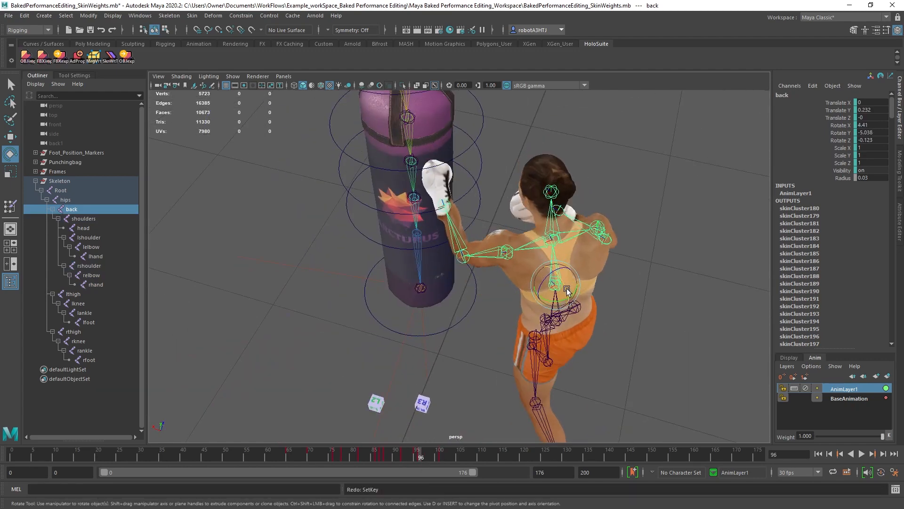
# Select the Mid_Bag_Crtl control and scrub around frame 87 to check the bag's reaction to the punch
pyautogui.click(547, 248)
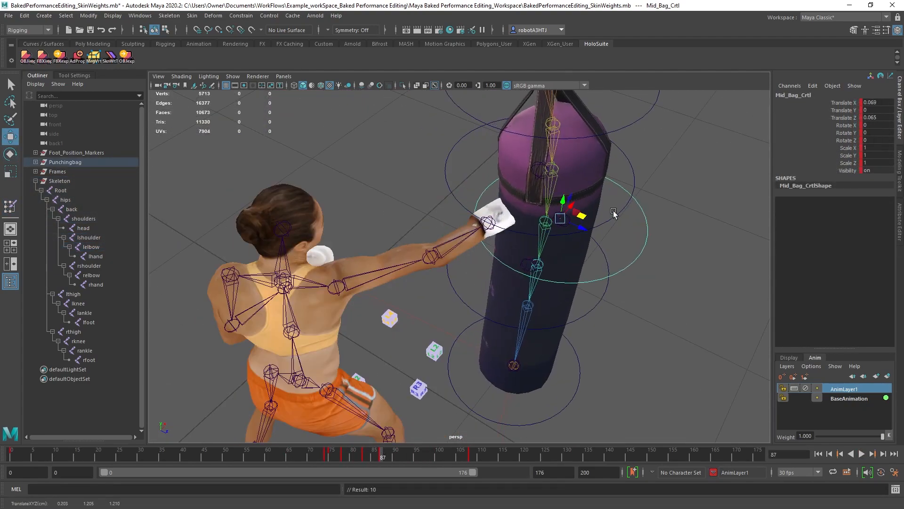
pyautogui.click(614, 213)
pyautogui.moveTo(358, 457); pyautogui.dragTo(403, 459)
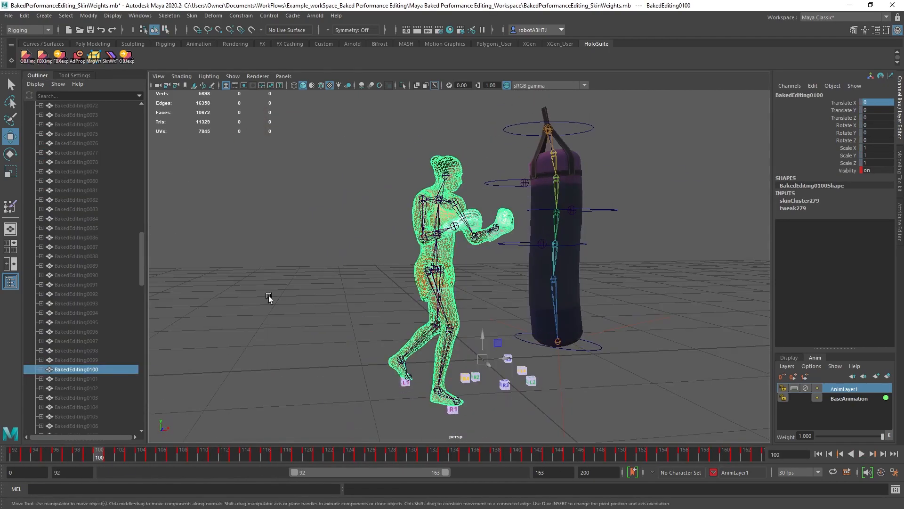
# Paint the hips and lthigh skin weights on BakedEditing0100 using Add with value and opacity at 1.0
pyautogui.click(73, 76)
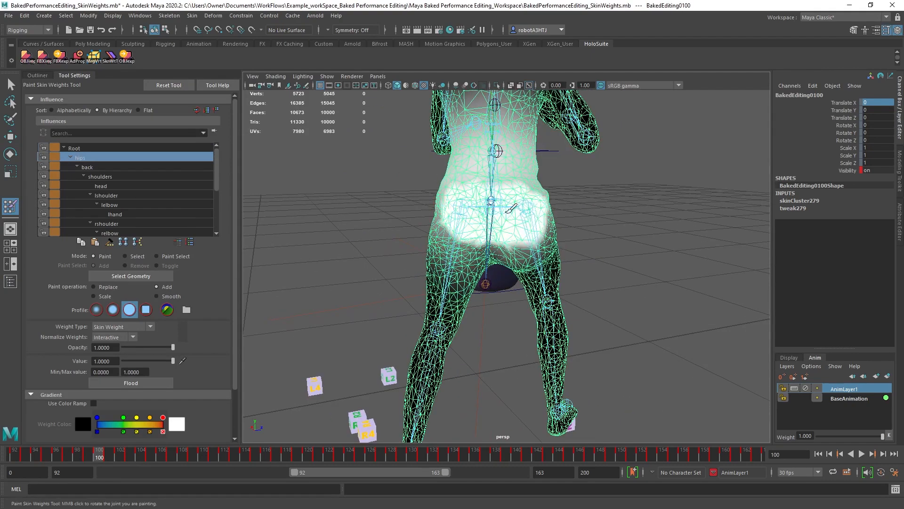
pyautogui.moveTo(351, 268)
pyautogui.keyDown('alt'); pyautogui.mouseDown()
pyautogui.moveTo(577, 196)
pyautogui.moveTo(606, 164)
pyautogui.moveTo(535, 232)
pyautogui.moveTo(566, 209)
pyautogui.moveTo(518, 236)
pyautogui.mouseUp(); pyautogui.keyUp('alt')
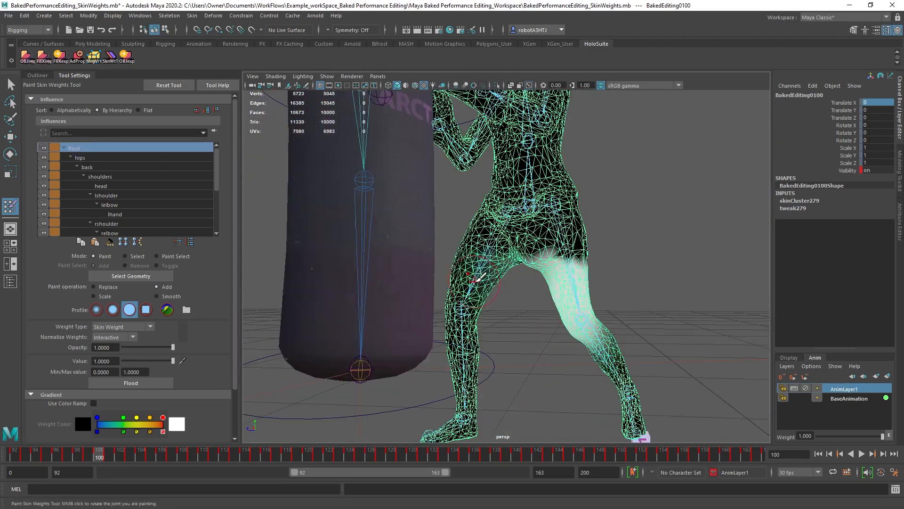
pyautogui.scroll(-1, 113, 197)
pyautogui.click(89, 214)
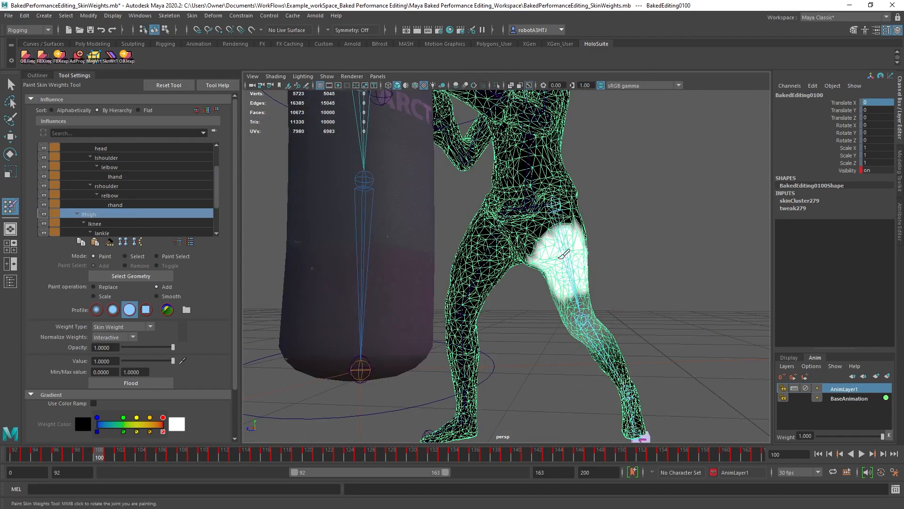
pyautogui.keyDown('alt'); pyautogui.moveTo(579, 295); pyautogui.dragTo(558, 219); pyautogui.keyUp('alt')
# Paint the lankle, lfoot and lknee skin weights on the left lower leg of BakedEditing0100
pyautogui.scroll(-1, 112, 206)
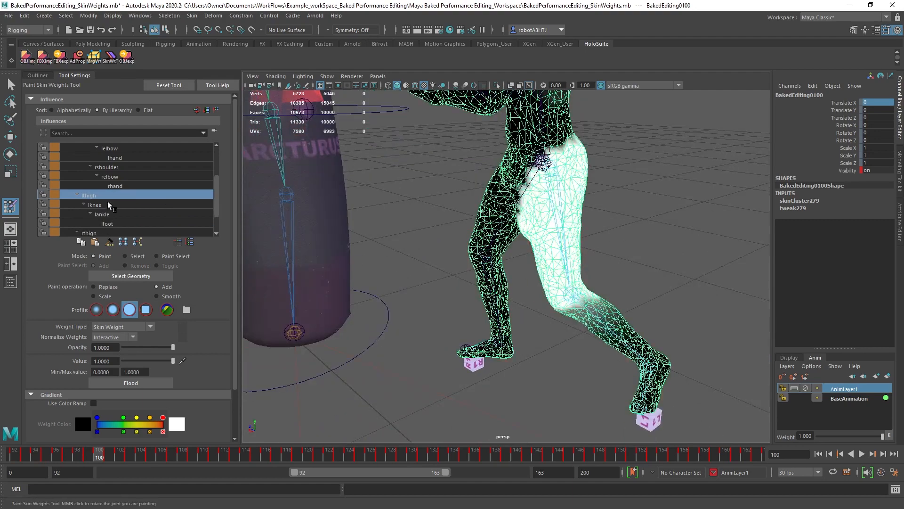
pyautogui.click(118, 216)
pyautogui.keyDown('alt'); pyautogui.moveTo(675, 378); pyautogui.dragTo(607, 362); pyautogui.keyUp('alt')
pyautogui.click(124, 224)
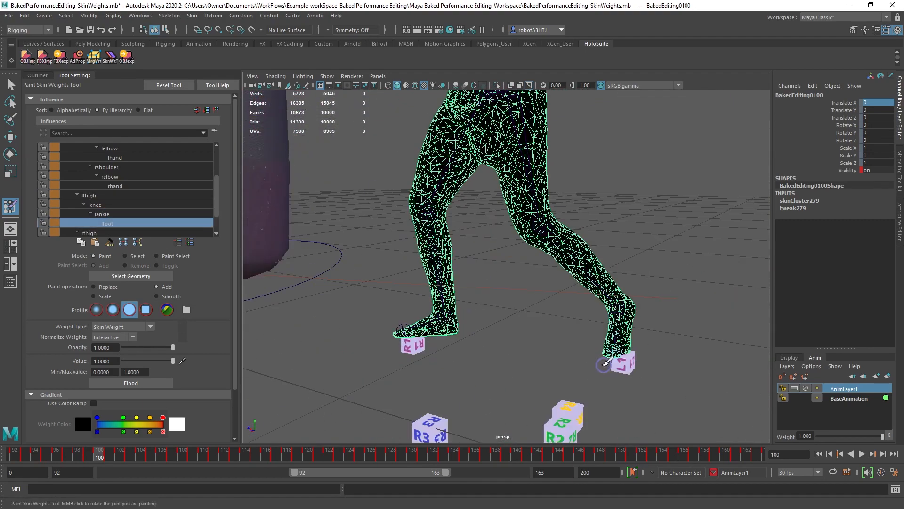
pyautogui.click(111, 206)
pyautogui.keyDown('alt'); pyautogui.moveTo(626, 221); pyautogui.dragTo(499, 226); pyautogui.keyUp('alt')
# Paint the rthigh and rknee skin weights over the right thigh and lower leg
pyautogui.scroll(-1, 111, 217)
pyautogui.click(111, 224)
pyautogui.keyDown('alt'); pyautogui.moveTo(439, 245); pyautogui.dragTo(561, 196); pyautogui.keyUp('alt')
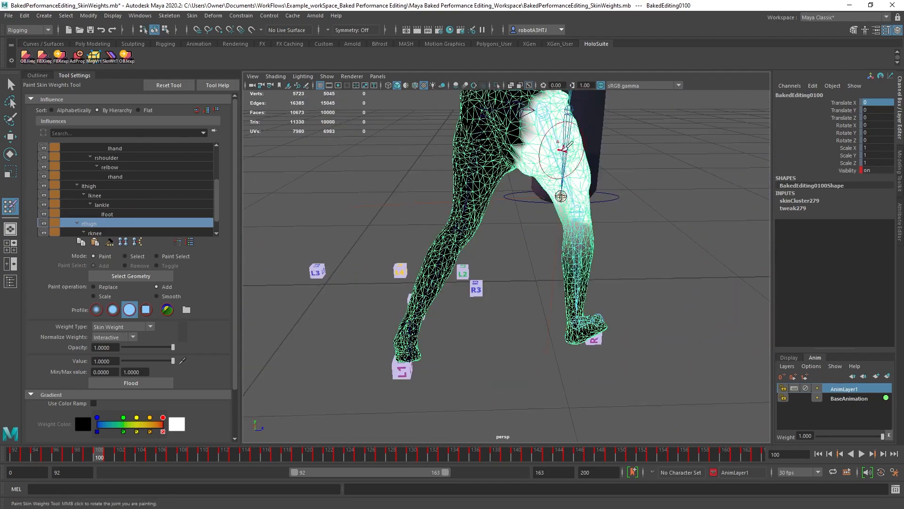
pyautogui.click(124, 233)
pyautogui.click(123, 233)
pyautogui.click(123, 232)
pyautogui.keyDown('alt'); pyautogui.moveTo(438, 358); pyautogui.dragTo(485, 345); pyautogui.keyUp('alt')
pyautogui.keyDown('alt'); pyautogui.moveTo(595, 311); pyautogui.dragTo(655, 353); pyautogui.keyUp('alt')
# Paint the rankle and rknee skin weights, and check the rthigh and rfoot influences on the right leg
pyautogui.click(102, 223)
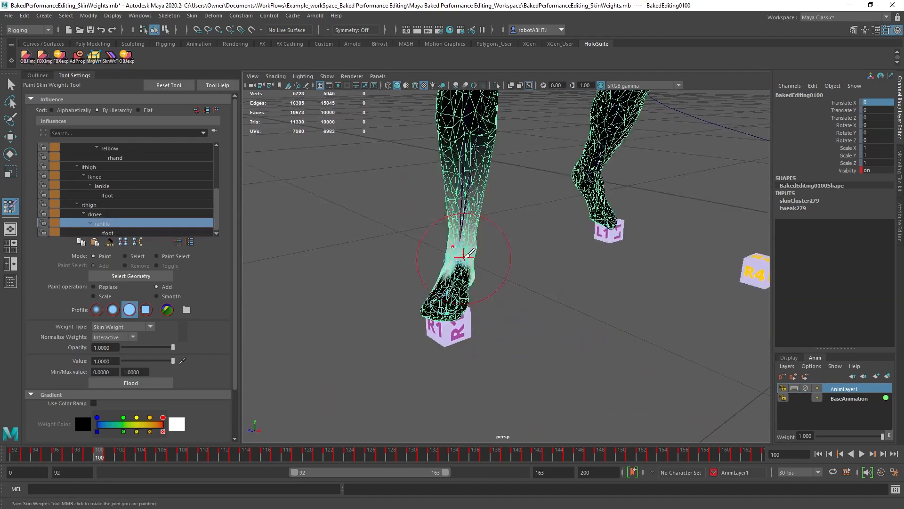
pyautogui.keyDown('alt'); pyautogui.moveTo(540, 243); pyautogui.dragTo(518, 325, button='middle'); pyautogui.keyUp('alt')
pyautogui.click(101, 214)
pyautogui.keyDown('alt'); pyautogui.moveTo(460, 167); pyautogui.dragTo(580, 212); pyautogui.keyUp('alt')
pyautogui.click(113, 205)
pyautogui.click(121, 232)
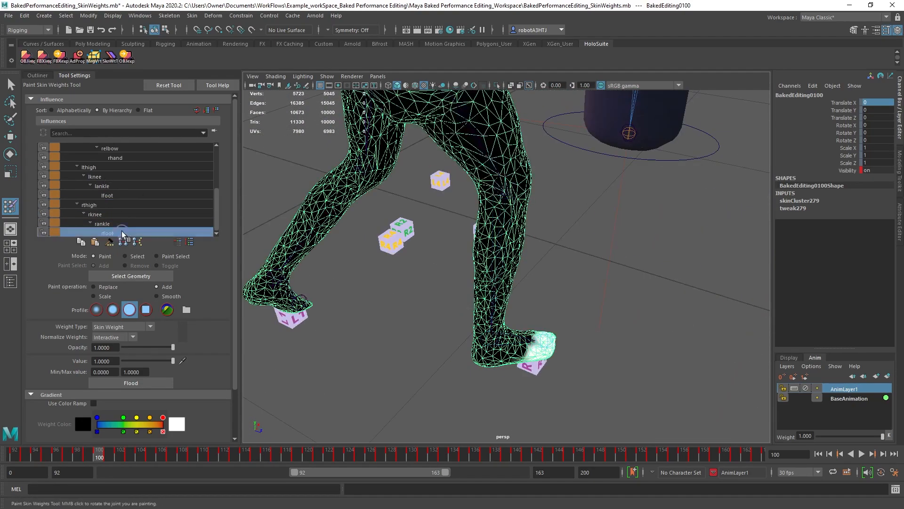
pyautogui.keyDown('alt'); pyautogui.moveTo(706, 337); pyautogui.dragTo(603, 309); pyautogui.keyUp('alt')
# Blend the rankle weights at opacity 0.1942 and the rknee and rthigh weights at opacity 0.1262
pyautogui.click(102, 224)
pyautogui.keyDown('alt'); pyautogui.moveTo(561, 287); pyautogui.dragTo(537, 313); pyautogui.keyUp('alt')
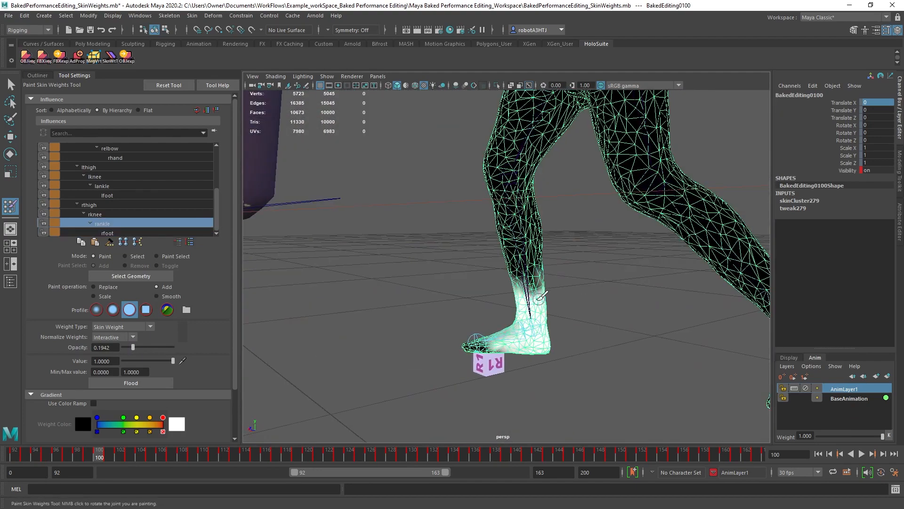
pyautogui.keyDown('alt'); pyautogui.moveTo(548, 353); pyautogui.dragTo(688, 309); pyautogui.keyUp('alt')
pyautogui.click(104, 213)
pyautogui.keyDown('alt'); pyautogui.moveTo(511, 195); pyautogui.dragTo(346, 223); pyautogui.keyUp('alt')
pyautogui.keyDown('alt'); pyautogui.moveTo(519, 173); pyautogui.dragTo(617, 158); pyautogui.keyUp('alt')
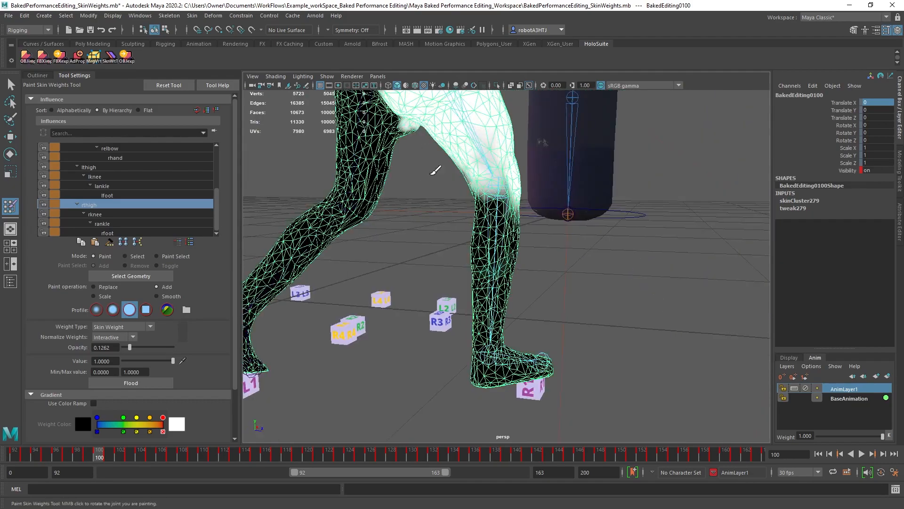
pyautogui.keyDown('alt'); pyautogui.moveTo(431, 173); pyautogui.dragTo(325, 212); pyautogui.keyUp('alt')
# Blend the lfoot, lankle, lknee and lthigh weights on the left leg at opacity 0.1262, then the hips weights
pyautogui.click(108, 195)
pyautogui.keyDown('alt'); pyautogui.moveTo(475, 264); pyautogui.dragTo(556, 250); pyautogui.keyUp('alt')
pyautogui.click(102, 186)
pyautogui.keyDown('alt'); pyautogui.moveTo(627, 316); pyautogui.dragTo(599, 235); pyautogui.keyUp('alt')
pyautogui.click(95, 176)
pyautogui.moveTo(656, 200)
pyautogui.mouseDown()
pyautogui.moveTo(671, 214)
pyautogui.moveTo(388, 151)
pyautogui.moveTo(471, 207)
pyautogui.moveTo(499, 179)
pyautogui.moveTo(542, 160)
pyautogui.moveTo(511, 226)
pyautogui.moveTo(452, 228)
pyautogui.mouseUp()
pyautogui.click(88, 166)
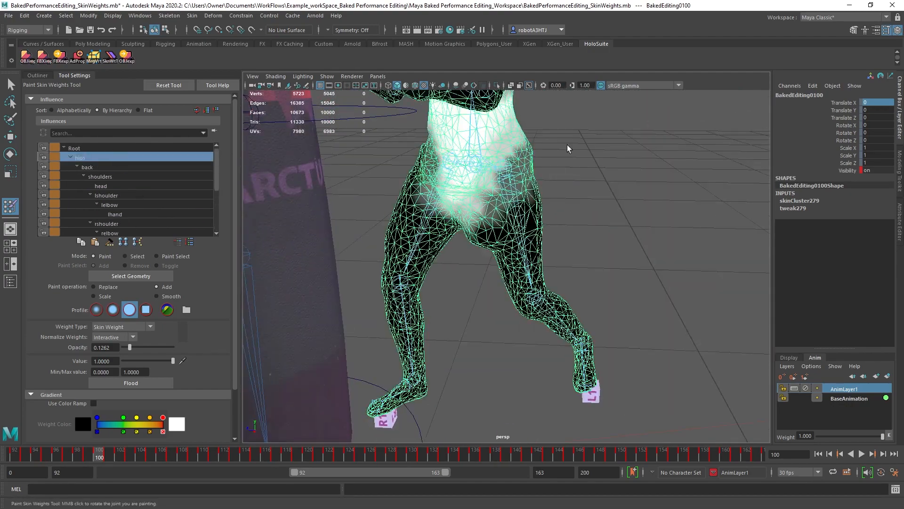
pyautogui.keyDown('alt'); pyautogui.moveTo(568, 149); pyautogui.dragTo(476, 188); pyautogui.keyUp('alt')
# Switch the paint operation to Smooth at opacity 1.0 and smooth the rfoot and rknee weights
pyautogui.scroll(-3, 128, 198)
pyautogui.click(108, 233)
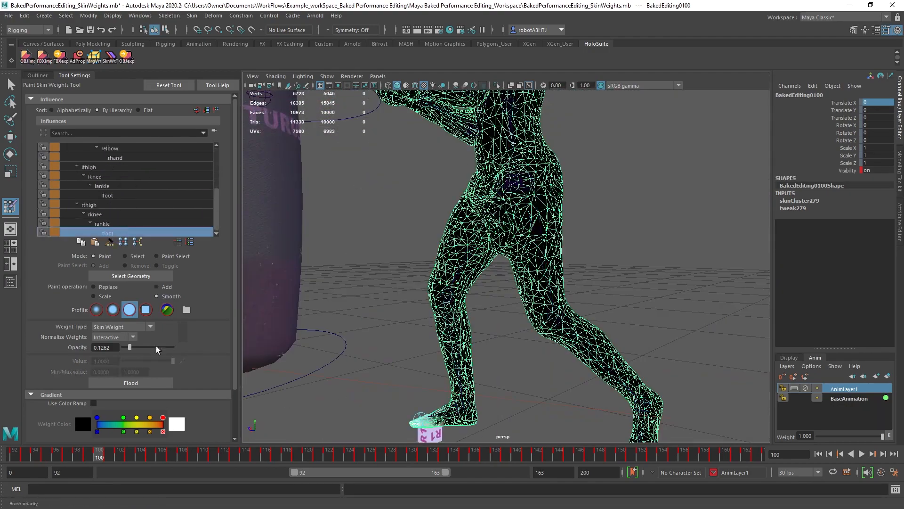
pyautogui.moveTo(157, 349); pyautogui.dragTo(173, 347)
pyautogui.keyDown('alt'); pyautogui.moveTo(471, 212); pyautogui.dragTo(518, 226); pyautogui.keyUp('alt')
pyautogui.click(95, 214)
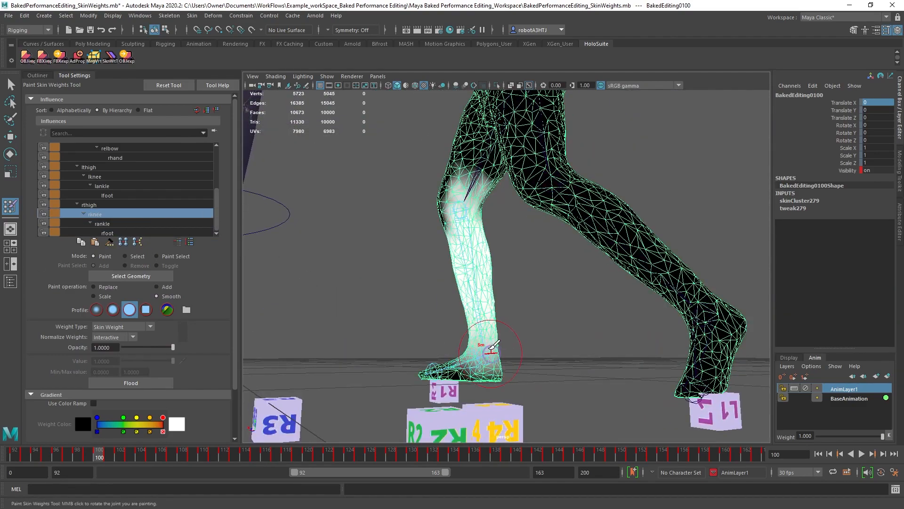
pyautogui.keyDown('alt'); pyautogui.moveTo(491, 352); pyautogui.dragTo(625, 247); pyautogui.keyUp('alt')
pyautogui.keyDown('alt'); pyautogui.moveTo(565, 217); pyautogui.dragTo(528, 197); pyautogui.keyUp('alt')
# Smooth the rthigh weights into the neighbouring areas of the right leg on BakedEditing0100
pyautogui.click(110, 205)
pyautogui.keyDown('alt'); pyautogui.moveTo(532, 245); pyautogui.dragTo(527, 165); pyautogui.keyUp('alt')
pyautogui.scroll(1, 127, 208)
pyautogui.click(107, 233)
pyautogui.keyDown('alt'); pyautogui.moveTo(518, 212); pyautogui.dragTo(559, 267); pyautogui.keyUp('alt')
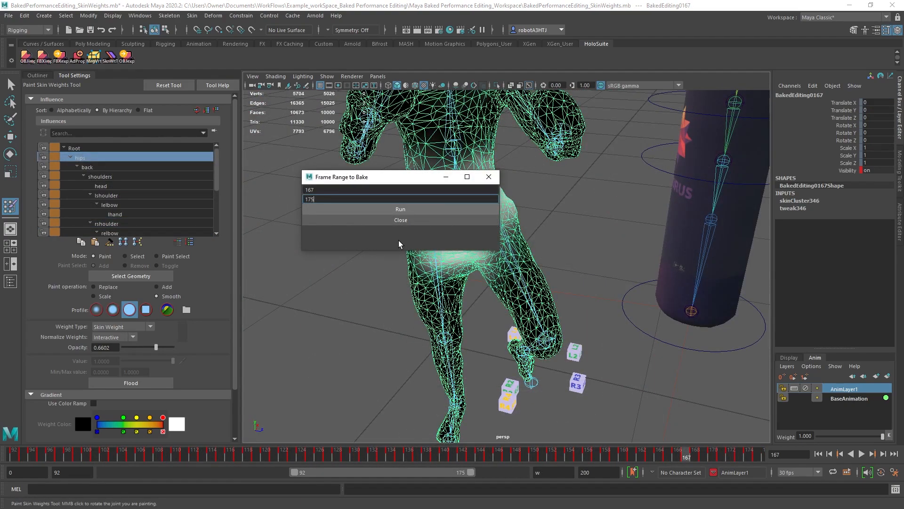
# Close the Frame Range to Bake dialog and scrub back to frame 92 to inspect the boxer's skinned meshes
pyautogui.click(489, 177)
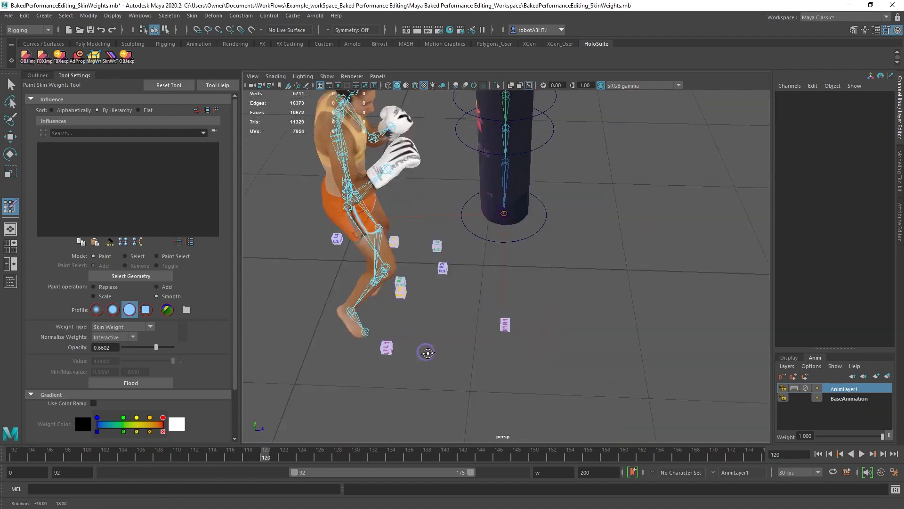
pyautogui.moveTo(264, 458); pyautogui.dragTo(117, 464)
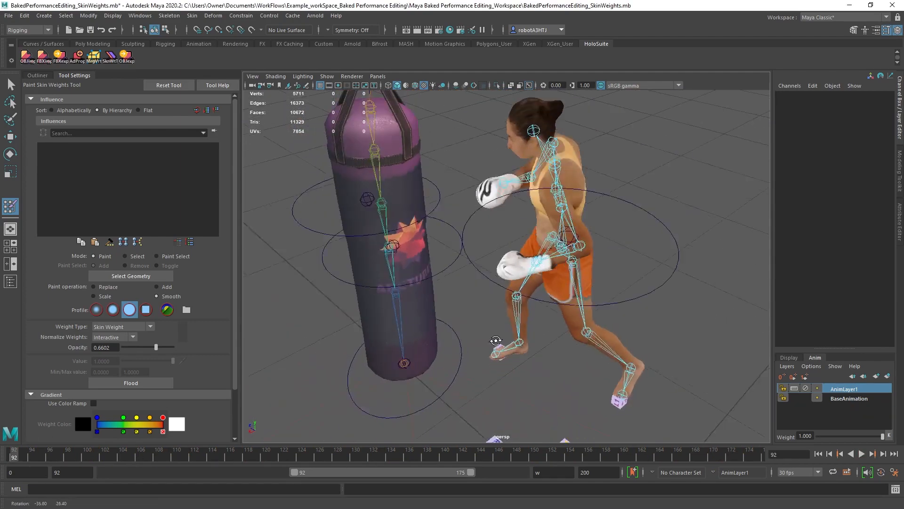
pyautogui.scroll(3, 288, 330)
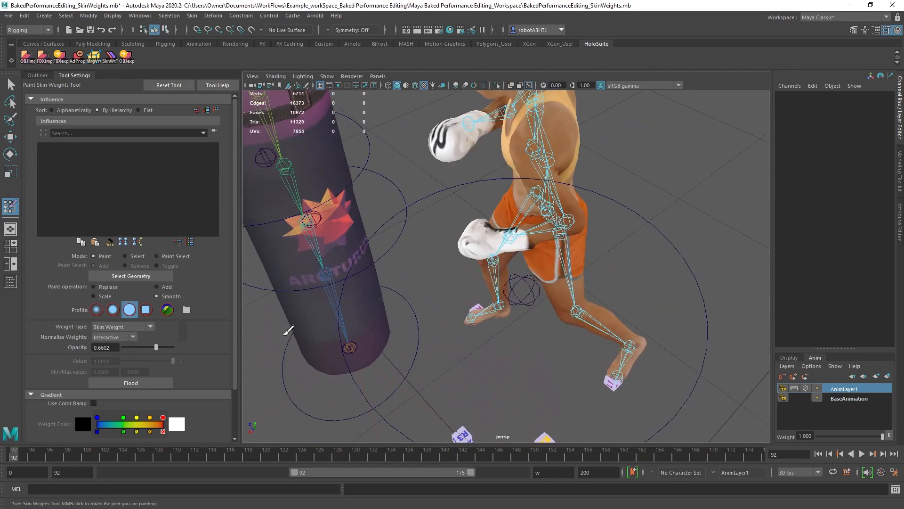
# Go to frame 100, select the Root joint and key it on AnimLayer1
pyautogui.click(86, 458)
pyautogui.keyDown('alt'); pyautogui.moveTo(438, 349); pyautogui.dragTo(414, 322); pyautogui.keyUp('alt')
pyautogui.keyDown('alt'); pyautogui.moveTo(360, 257); pyautogui.dragTo(426, 287); pyautogui.keyUp('alt')
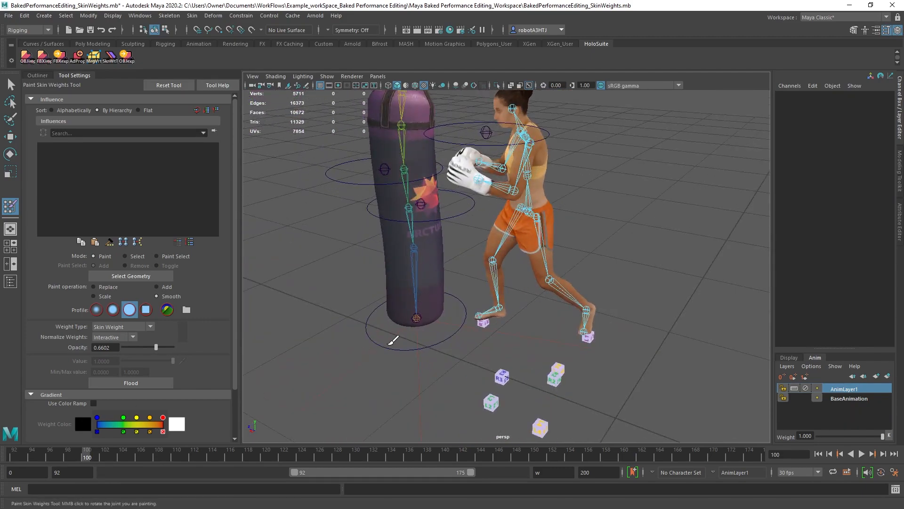
pyautogui.keyDown('alt'); pyautogui.moveTo(391, 343); pyautogui.dragTo(318, 212); pyautogui.keyUp('alt')
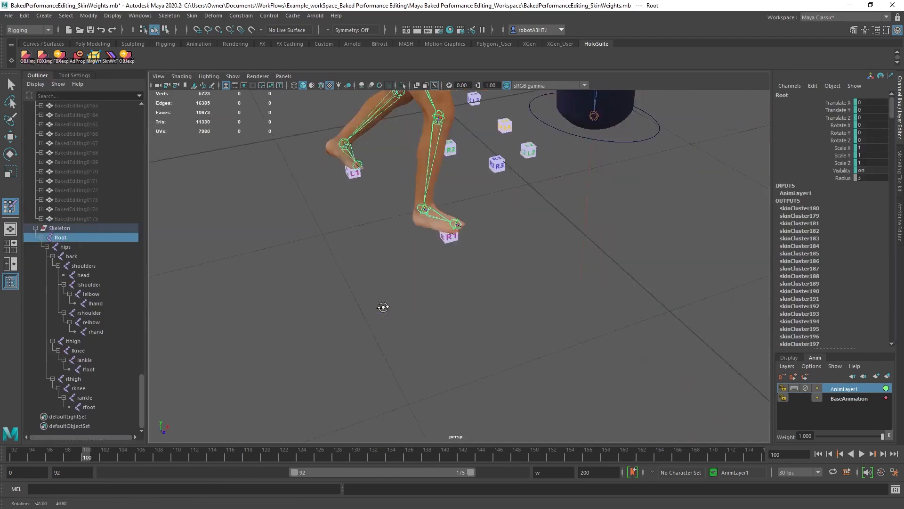
# At frame 111, rotate the Root joint to -33.778 in Y and move it to X 0.565, Z 0.484, aligning the feet with their markers
pyautogui.moveTo(89, 456); pyautogui.dragTo(185, 456)
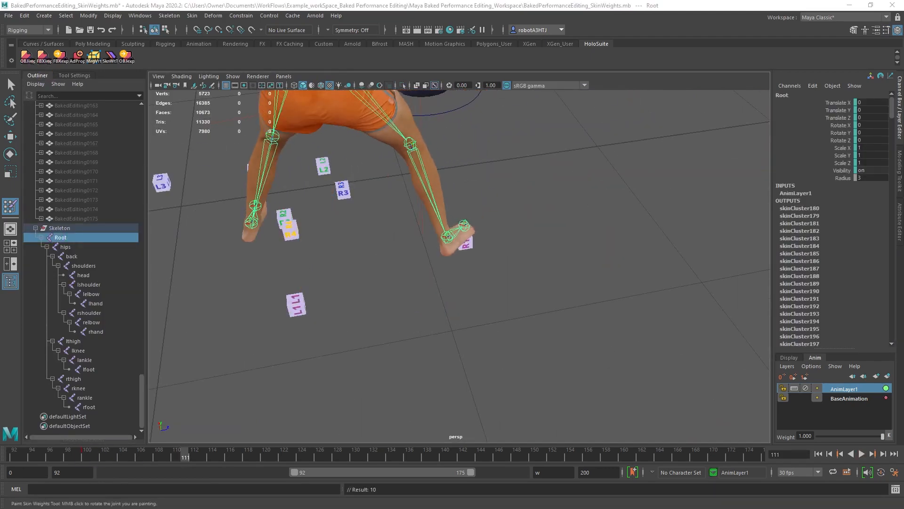
pyautogui.moveTo(225, 320)
pyautogui.keyDown('alt'); pyautogui.mouseDown()
pyautogui.moveTo(259, 317)
pyautogui.moveTo(250, 312)
pyautogui.moveTo(299, 319)
pyautogui.moveTo(311, 332)
pyautogui.moveTo(278, 327)
pyautogui.moveTo(359, 335)
pyautogui.moveTo(333, 373)
pyautogui.moveTo(445, 389)
pyautogui.moveTo(462, 372)
pyautogui.moveTo(453, 366)
pyautogui.moveTo(441, 383)
pyautogui.mouseUp(); pyautogui.keyUp('alt')
pyautogui.press('e')
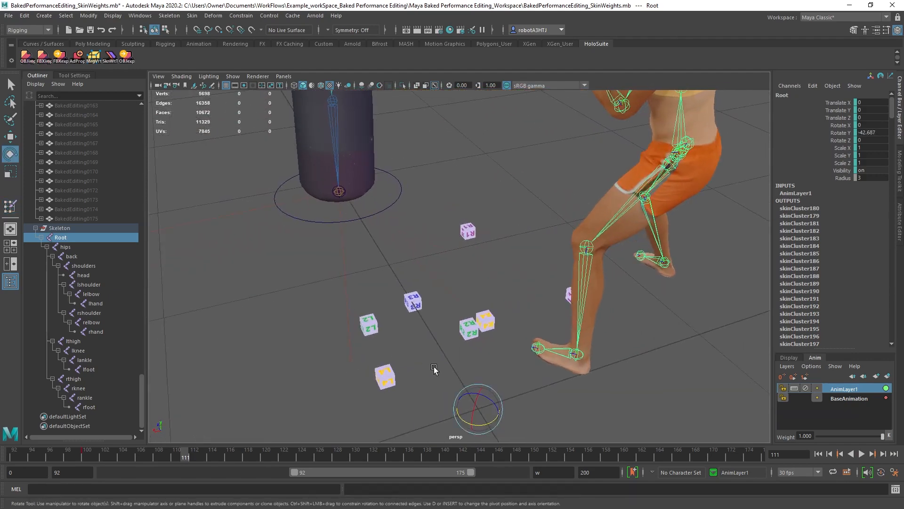
pyautogui.press('w')
pyautogui.moveTo(477, 408); pyautogui.dragTo(270, 360)
pyautogui.keyDown('alt'); pyautogui.moveTo(413, 381); pyautogui.dragTo(367, 373); pyautogui.keyUp('alt')
pyautogui.moveTo(197, 250); pyautogui.dragTo(377, 303)
pyautogui.keyDown('alt'); pyautogui.moveTo(377, 303); pyautogui.dragTo(426, 324, button='right'); pyautogui.keyUp('alt')
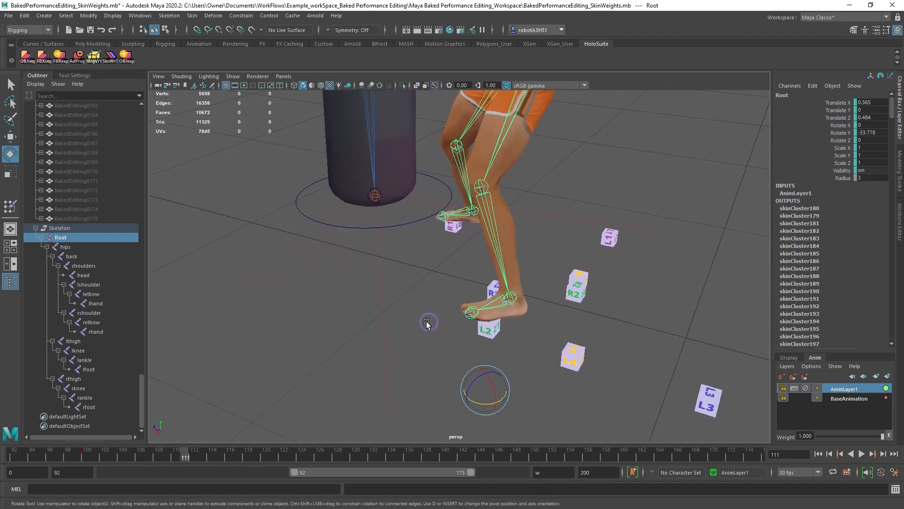
# Fine-tune the Root joint's position to X 0.557, Z 0.451 and key it at frame 111
pyautogui.press('w')
pyautogui.moveTo(464, 392); pyautogui.dragTo(474, 395)
pyautogui.keyDown('alt'); pyautogui.moveTo(474, 395); pyautogui.dragTo(459, 377); pyautogui.keyUp('alt')
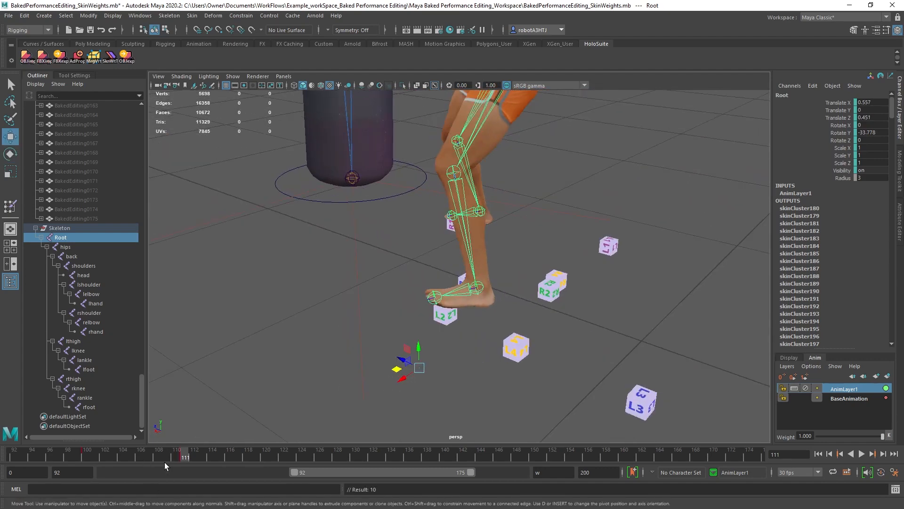
pyautogui.moveTo(177, 455)
pyautogui.mouseDown()
pyautogui.moveTo(94, 450)
pyautogui.moveTo(181, 462)
pyautogui.mouseUp()
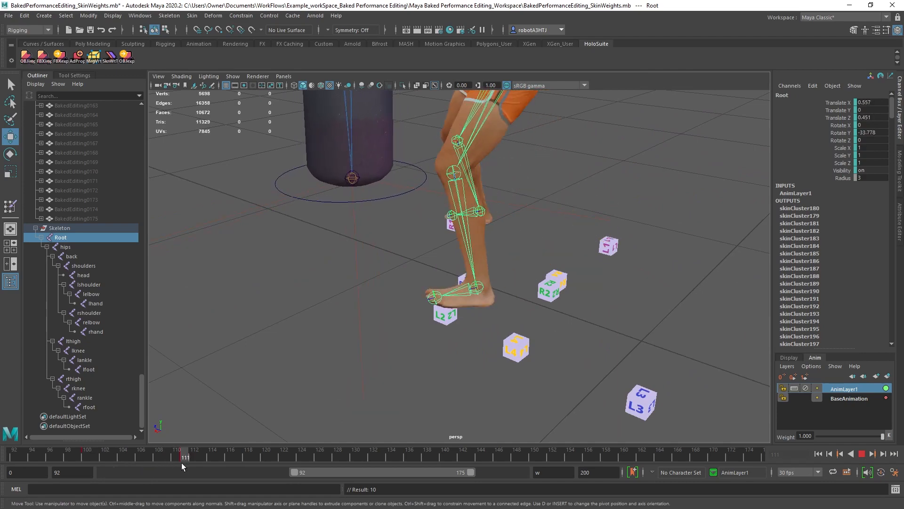
# At frame 124, rotate the Root joint to 11.407 in Y and move it to X 0.261, Z 0.285, lining the feet up with their markers
pyautogui.scroll(-5, 322, 330)
pyautogui.keyDown('alt'); pyautogui.moveTo(358, 309); pyautogui.dragTo(367, 357, button='middle'); pyautogui.keyUp('alt')
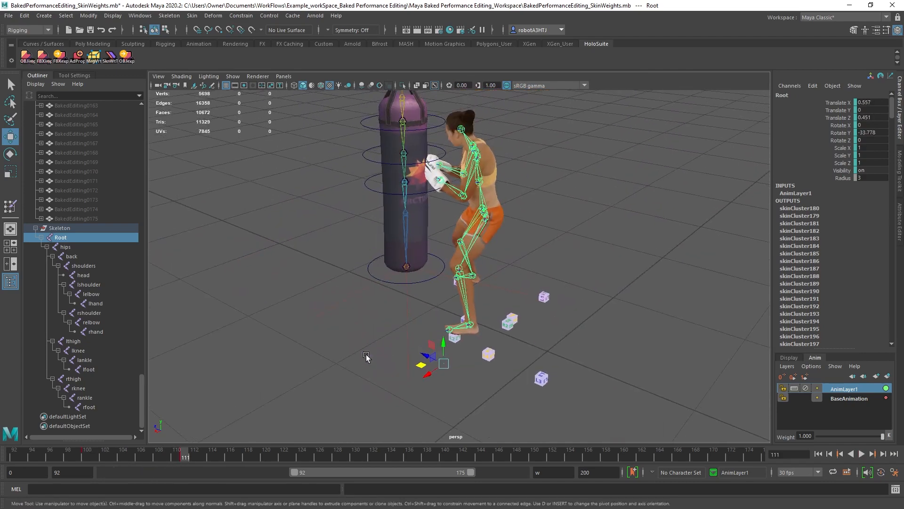
pyautogui.moveTo(187, 458); pyautogui.dragTo(302, 459)
pyautogui.keyDown('alt'); pyautogui.moveTo(452, 335); pyautogui.dragTo(376, 346); pyautogui.keyUp('alt')
pyautogui.click(377, 347)
pyautogui.hotkey('ctrl', 'z')
pyautogui.scroll(-3, 301, 325)
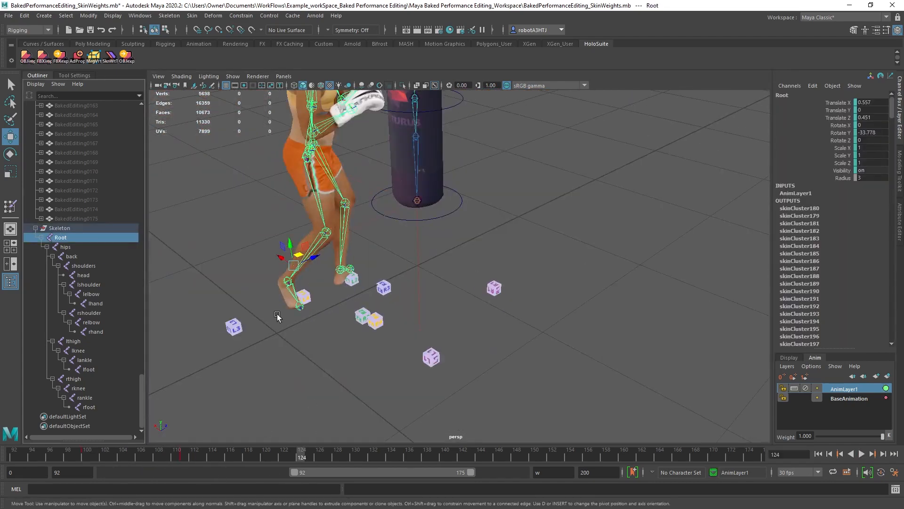
pyautogui.keyDown('alt'); pyautogui.moveTo(316, 406); pyautogui.dragTo(286, 386); pyautogui.keyUp('alt')
pyautogui.press('e')
pyautogui.moveTo(325, 270); pyautogui.dragTo(348, 268)
pyautogui.press('w')
pyautogui.keyDown('alt'); pyautogui.moveTo(286, 355); pyautogui.dragTo(523, 344); pyautogui.keyUp('alt')
pyautogui.moveTo(549, 343); pyautogui.dragTo(559, 347)
pyautogui.scroll(5, 559, 348)
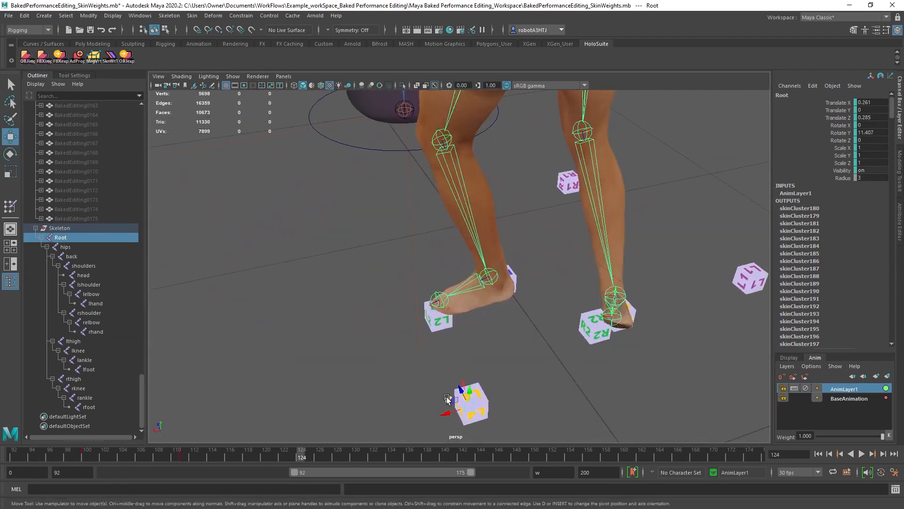
# Refine the Root joint's placement, key it at frame 124 and scrub the preceding frames to check the footwork
pyautogui.keyDown('alt'); pyautogui.moveTo(448, 397); pyautogui.dragTo(612, 330); pyautogui.keyUp('alt')
pyautogui.press('e')
pyautogui.press('w')
pyautogui.keyDown('alt'); pyautogui.moveTo(648, 299); pyautogui.dragTo(528, 349); pyautogui.keyUp('alt')
pyautogui.moveTo(480, 394); pyautogui.dragTo(470, 397)
pyautogui.moveTo(301, 459); pyautogui.dragTo(259, 470)
pyautogui.keyDown('alt'); pyautogui.moveTo(301, 339); pyautogui.dragTo(405, 353); pyautogui.keyUp('alt')
# At frame 136, rotate the Root joint to 42.539 in Y and move it toward the R2 and L3 foot markers
pyautogui.moveTo(216, 459); pyautogui.dragTo(409, 464)
pyautogui.keyDown('alt'); pyautogui.moveTo(542, 368); pyautogui.dragTo(340, 349); pyautogui.keyUp('alt')
pyautogui.press('e')
pyautogui.moveTo(360, 285); pyautogui.dragTo(595, 267)
pyautogui.press('w')
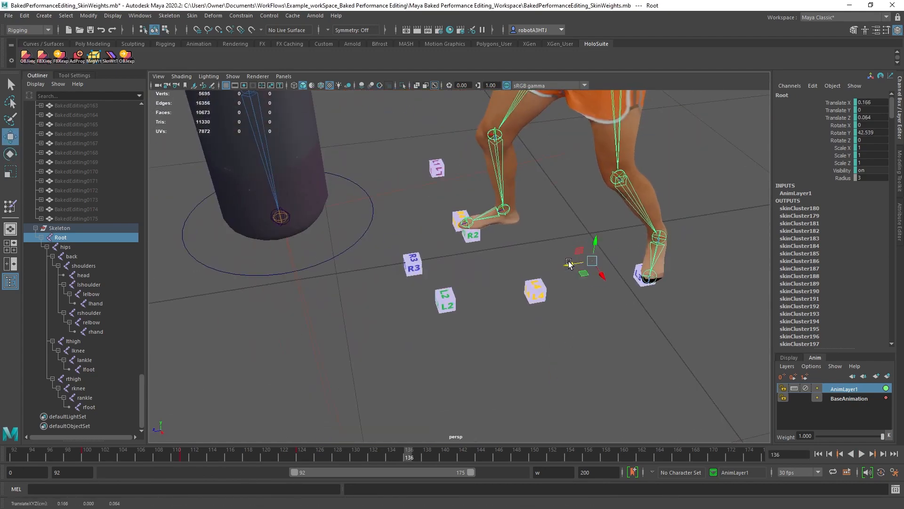
# Refine the Root joint at frame 136 to 46.653 in Y, X 0.147 and Z 0.037, and scrub to check the footwork
pyautogui.keyDown('alt'); pyautogui.moveTo(528, 283); pyautogui.dragTo(565, 349); pyautogui.keyUp('alt')
pyautogui.press('e')
pyautogui.moveTo(589, 268); pyautogui.dragTo(597, 262)
pyautogui.press('w')
pyautogui.keyDown('alt'); pyautogui.moveTo(476, 358); pyautogui.dragTo(443, 283); pyautogui.keyUp('alt')
pyautogui.moveTo(292, 458); pyautogui.dragTo(409, 456)
pyautogui.keyDown('alt'); pyautogui.moveTo(476, 301); pyautogui.dragTo(532, 363); pyautogui.keyUp('alt')
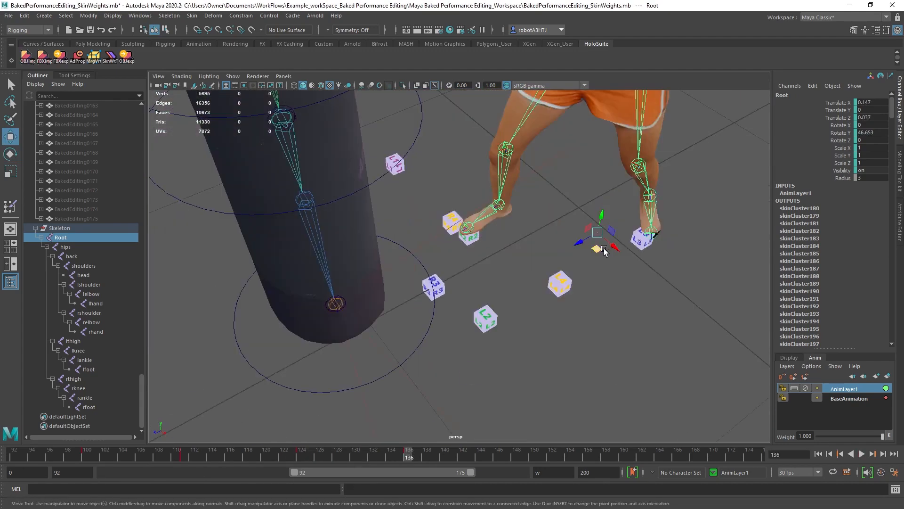
# Fine-tune the Root joint's rotation against the foot markers and key it at frame 136
pyautogui.press('e')
pyautogui.moveTo(613, 247); pyautogui.dragTo(618, 244)
pyautogui.press('w')
pyautogui.press('s')
# Scrub past frame 136, move the Root joint slightly and rotate it to correct the foot placement there
pyautogui.moveTo(409, 456); pyautogui.dragTo(535, 464)
pyautogui.scroll(4, 626, 292)
pyautogui.moveTo(663, 232); pyautogui.dragTo(655, 229)
pyautogui.press('e')
pyautogui.moveTo(657, 228); pyautogui.dragTo(663, 228)
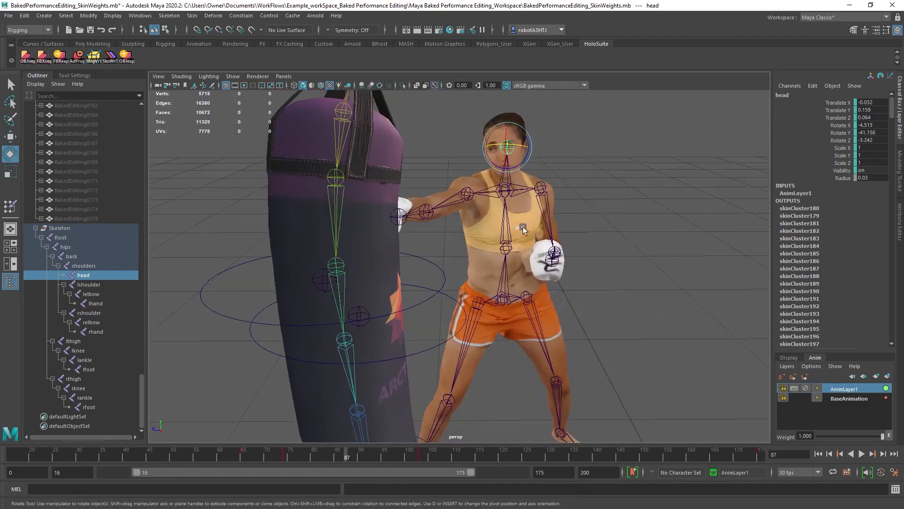
# Key the head at frame 87 with rotation X 3.734, Y -50.806, Z -13.793, add a key past frame 100, and delete the neighbouring key
pyautogui.keyDown('alt'); pyautogui.moveTo(524, 230); pyautogui.dragTo(452, 254); pyautogui.keyUp('alt')
pyautogui.press('s')
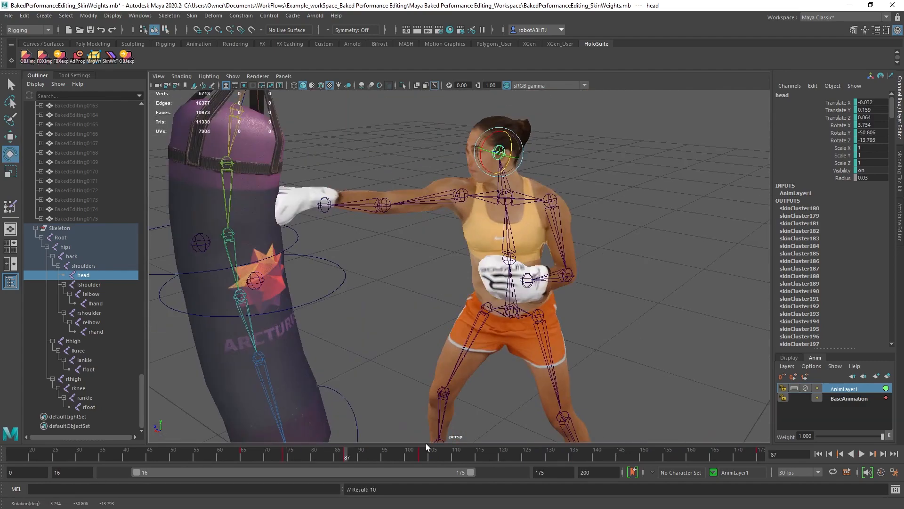
pyautogui.click(413, 454)
pyautogui.press('s')
pyautogui.click(422, 455)
pyautogui.rightClick(422, 455)
pyautogui.click(438, 301)
# Rotate the head joint at frame 111 to X 3.982, Y -24.47, Z 4.738 and key it
pyautogui.moveTo(422, 454); pyautogui.dragTo(461, 455)
pyautogui.keyDown('alt'); pyautogui.moveTo(424, 245); pyautogui.dragTo(481, 264); pyautogui.keyUp('alt')
pyautogui.moveTo(427, 188); pyautogui.dragTo(418, 192)
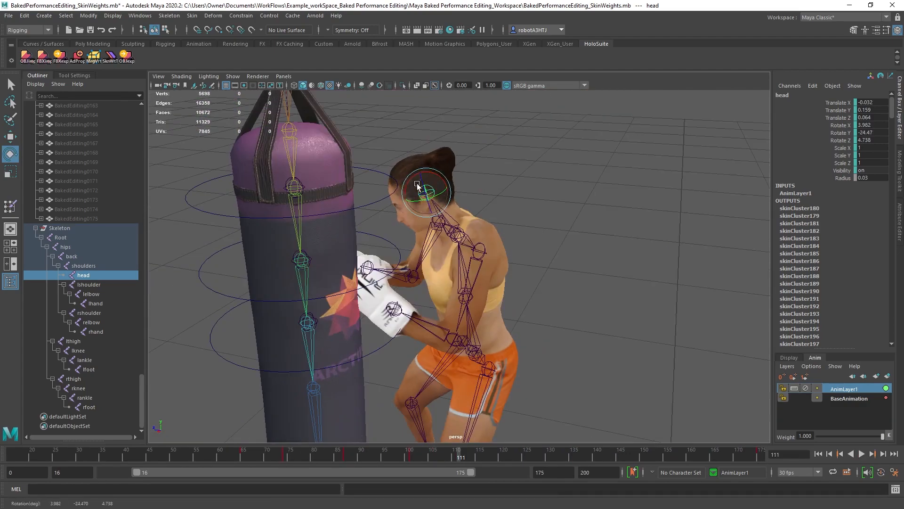
pyautogui.press('s')
# Scrub further along the punching sequence, key the head joint and adjust its rotation
pyautogui.keyDown('alt'); pyautogui.moveTo(424, 245); pyautogui.dragTo(565, 245); pyautogui.keyUp('alt')
pyautogui.moveTo(485, 454); pyautogui.dragTo(521, 455)
pyautogui.press('s')
pyautogui.keyDown('alt'); pyautogui.moveTo(518, 254); pyautogui.dragTo(471, 245); pyautogui.keyUp('alt')
pyautogui.moveTo(452, 177); pyautogui.dragTo(464, 179)
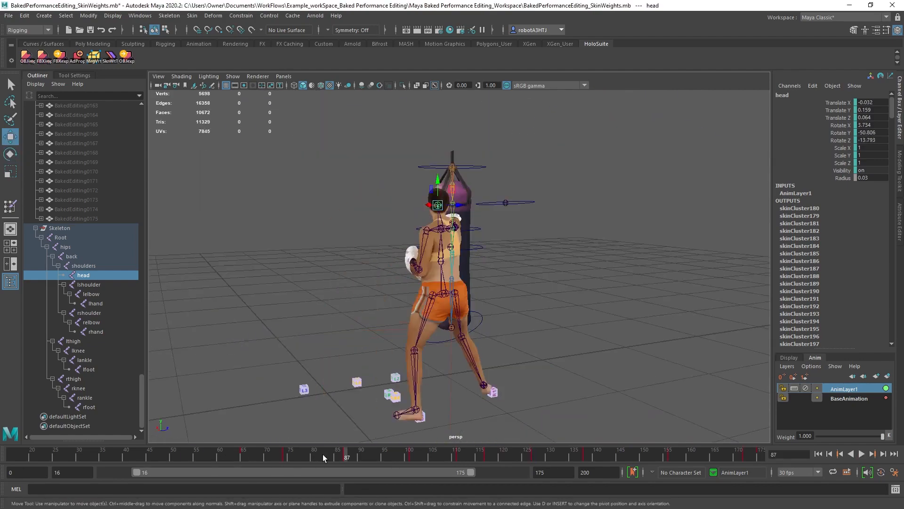
# Start the playback range at frame 97 and scrub to frame 119 to check the boxer's pose against the bag
pyautogui.click(15, 452)
pyautogui.moveTo(137, 472); pyautogui.dragTo(304, 472)
pyautogui.keyDown('alt'); pyautogui.moveTo(424, 254); pyautogui.dragTo(490, 274); pyautogui.keyUp('alt')
pyautogui.moveTo(138, 452); pyautogui.dragTo(226, 454)
pyautogui.keyDown('alt'); pyautogui.moveTo(452, 264); pyautogui.dragTo(415, 282); pyautogui.keyUp('alt')
# Select the back joint, scrub through the surrounding frames and key it around frame 116
pyautogui.click(365, 249)
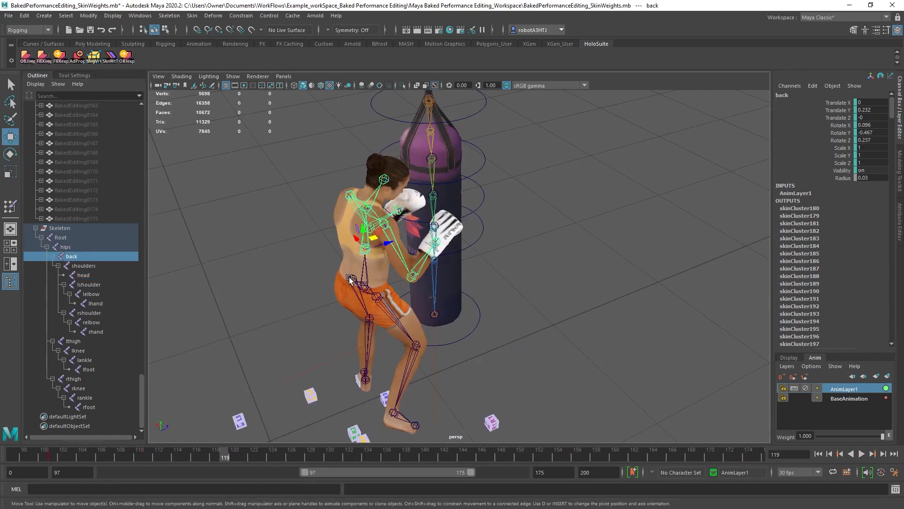
pyautogui.keyDown('alt'); pyautogui.moveTo(349, 277); pyautogui.dragTo(301, 278); pyautogui.keyUp('alt')
pyautogui.moveTo(254, 459); pyautogui.dragTo(396, 419)
pyautogui.moveTo(346, 452); pyautogui.dragTo(603, 408)
pyautogui.keyDown('alt'); pyautogui.moveTo(471, 302); pyautogui.dragTo(452, 339); pyautogui.keyUp('alt')
pyautogui.moveTo(367, 453); pyautogui.dragTo(203, 453)
pyautogui.press('s')
# Rotate the back joint at frame 116 to X -0.446, Y 20.007, Z -3.194
pyautogui.keyDown('alt'); pyautogui.moveTo(226, 405); pyautogui.dragTo(191, 356); pyautogui.keyUp('alt')
pyautogui.press('e')
pyautogui.moveTo(372, 262); pyautogui.dragTo(385, 262)
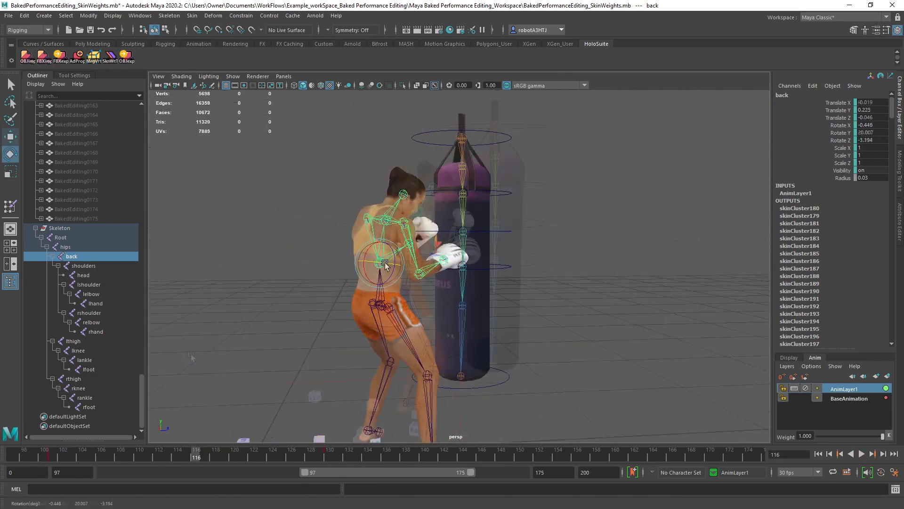
pyautogui.moveTo(196, 453)
pyautogui.mouseDown()
pyautogui.moveTo(112, 453)
pyautogui.moveTo(197, 455)
pyautogui.mouseUp()
# Select the shoulders joint and scrub back to frame 112 to check the upper-body motion
pyautogui.scroll(3, 327, 335)
pyautogui.click(384, 171)
pyautogui.keyDown('alt'); pyautogui.moveTo(358, 282); pyautogui.dragTo(414, 278); pyautogui.keyUp('alt')
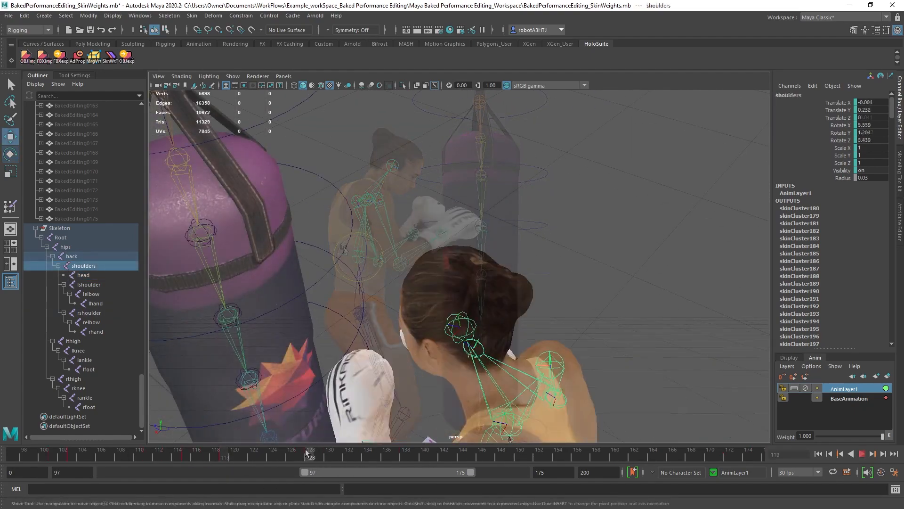
pyautogui.moveTo(306, 453); pyautogui.dragTo(161, 472)
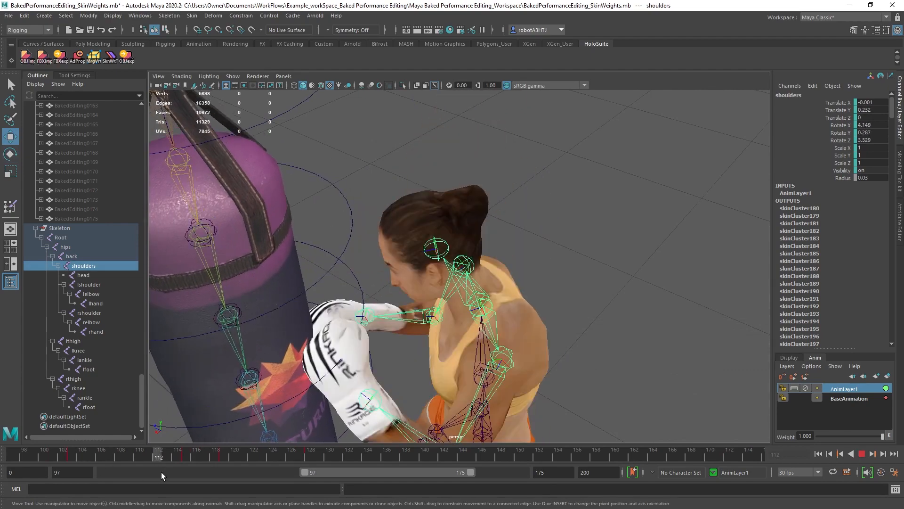
# Select the rshoulder joint, key it at frame 112 and again a few frames further on, and adjust its rotation
pyautogui.keyDown('alt'); pyautogui.moveTo(292, 292); pyautogui.dragTo(424, 263); pyautogui.keyUp('alt')
pyautogui.click(420, 207)
pyautogui.press('e')
pyautogui.keyDown('alt'); pyautogui.moveTo(422, 222); pyautogui.dragTo(302, 283); pyautogui.keyUp('alt')
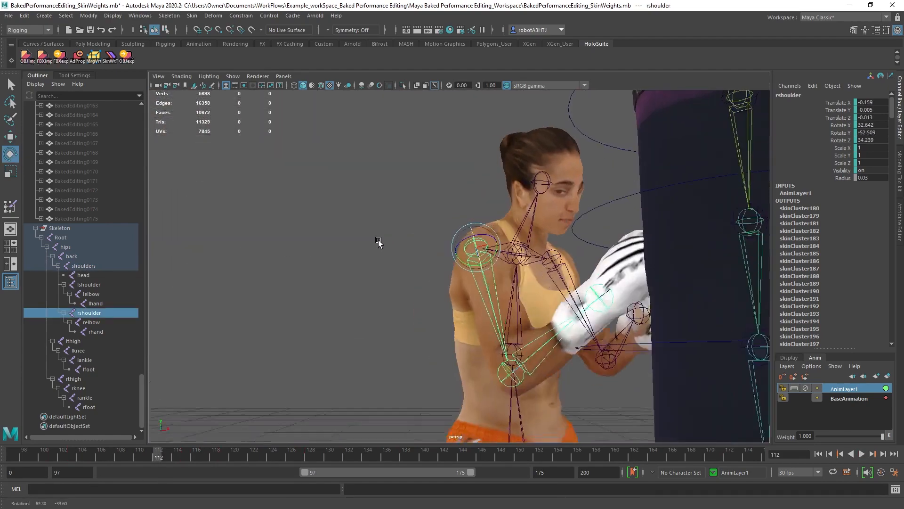
pyautogui.press('s')
pyautogui.moveTo(159, 455); pyautogui.dragTo(196, 455)
pyautogui.press('s')
pyautogui.moveTo(432, 215); pyautogui.dragTo(425, 214)
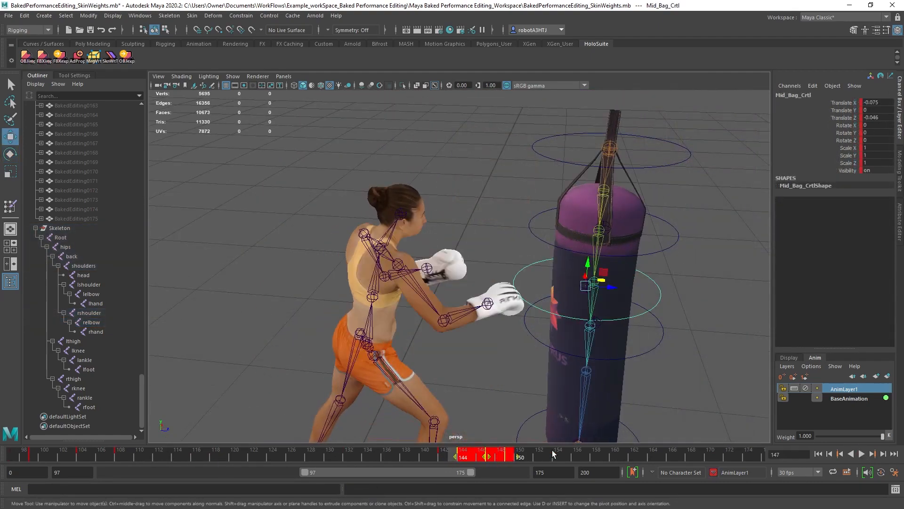
# Scrub to around frame 144, select the upper punching bag control and move it sideways
pyautogui.click(667, 253)
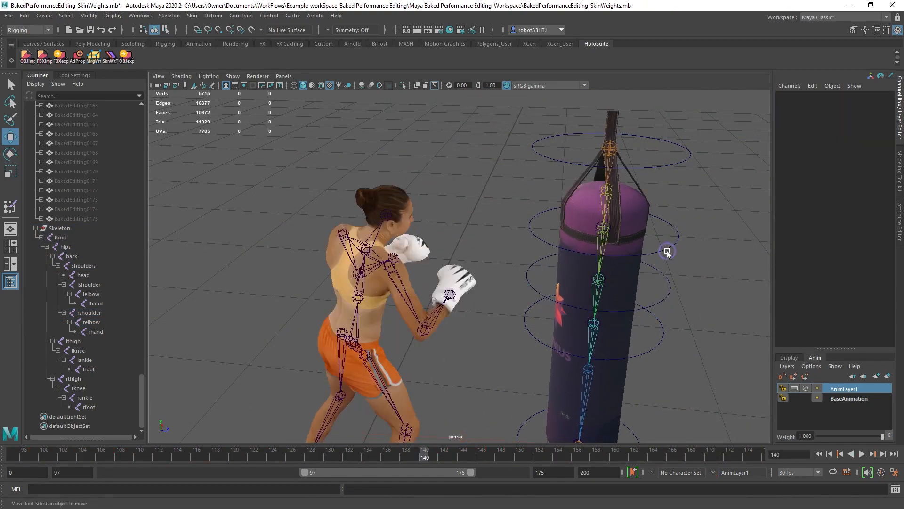
pyautogui.moveTo(490, 455); pyautogui.dragTo(462, 458)
pyautogui.click(673, 243)
pyautogui.moveTo(619, 227); pyautogui.dragTo(696, 229)
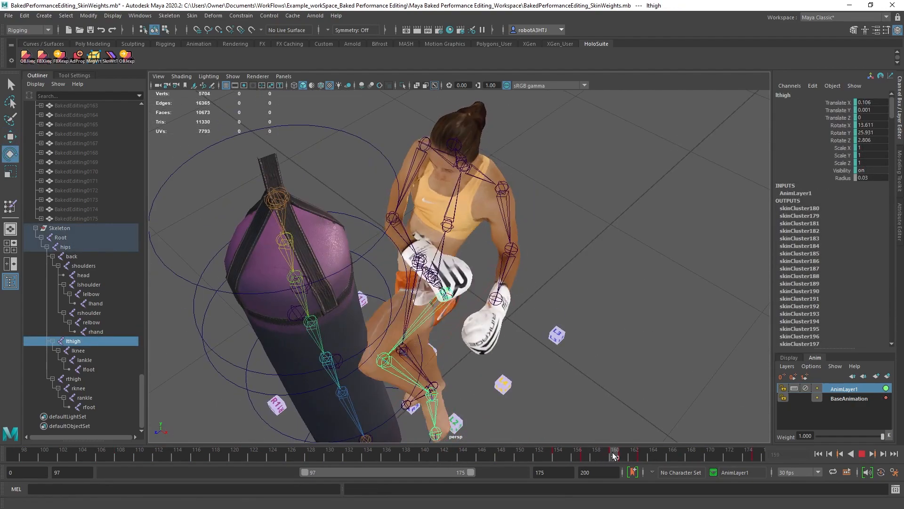
# Select the low and bottom punching bag controls around the knee strike and adjust the bottom control's pose
pyautogui.click(370, 431)
pyautogui.click(324, 440)
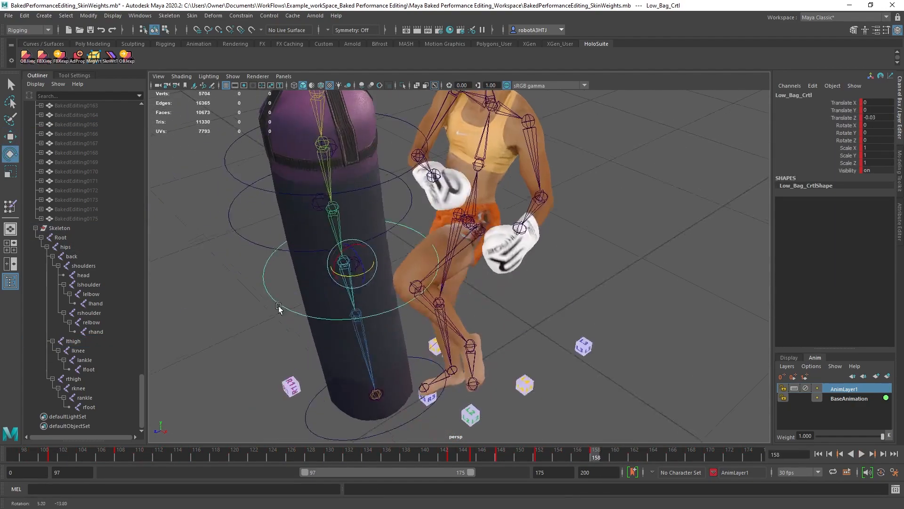
pyautogui.keyDown('alt'); pyautogui.moveTo(279, 308); pyautogui.dragTo(366, 351); pyautogui.keyUp('alt')
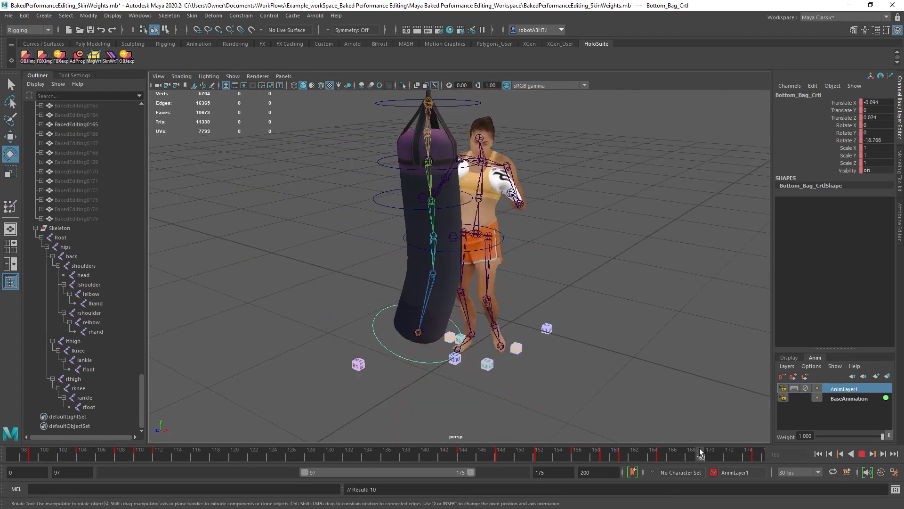
pyautogui.moveTo(432, 333); pyautogui.dragTo(439, 324)
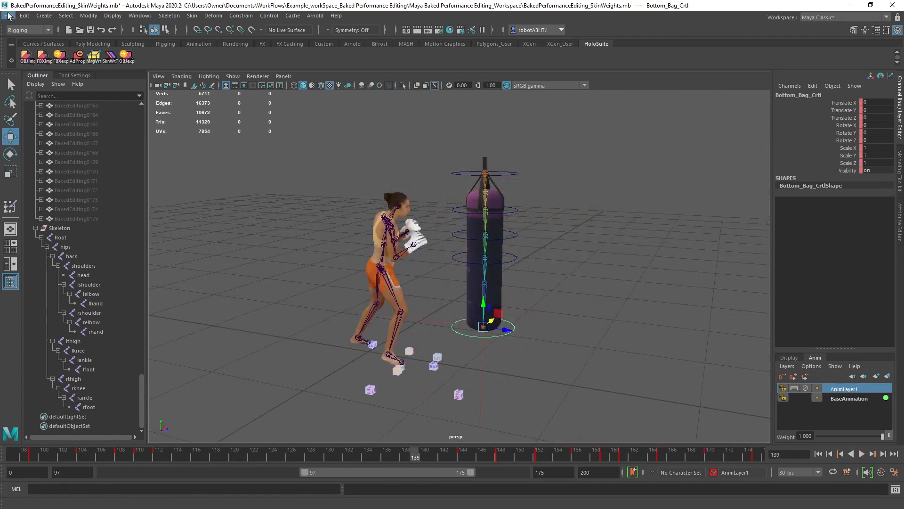
# Save the scene under the new name BakedPerformanceEditing_CompletedAnimation.mb in the same workspace folder
pyautogui.click(8, 17)
pyautogui.click(57, 75)
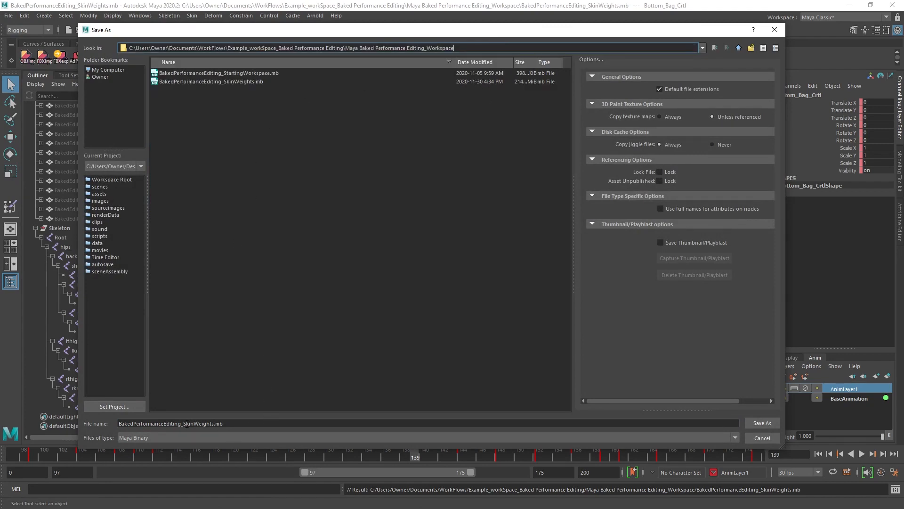
pyautogui.moveTo(183, 423); pyautogui.dragTo(206, 422)
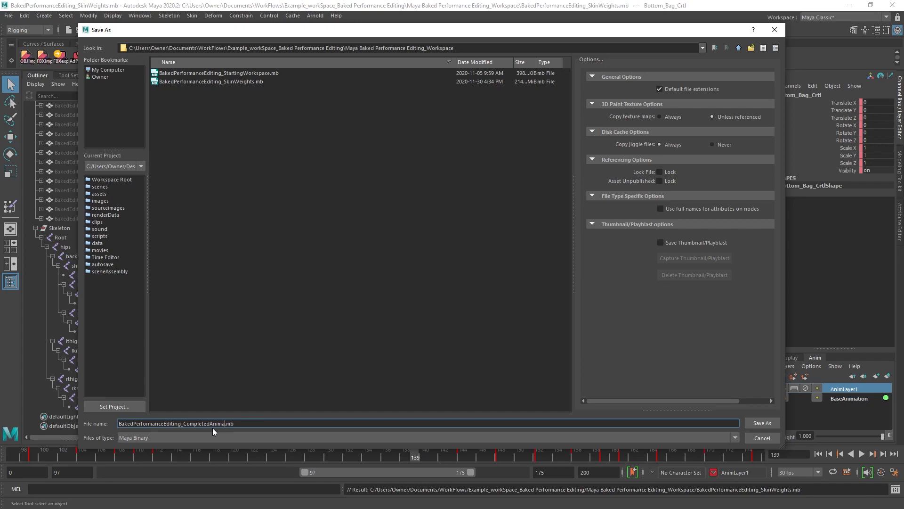
pyautogui.click(772, 424)
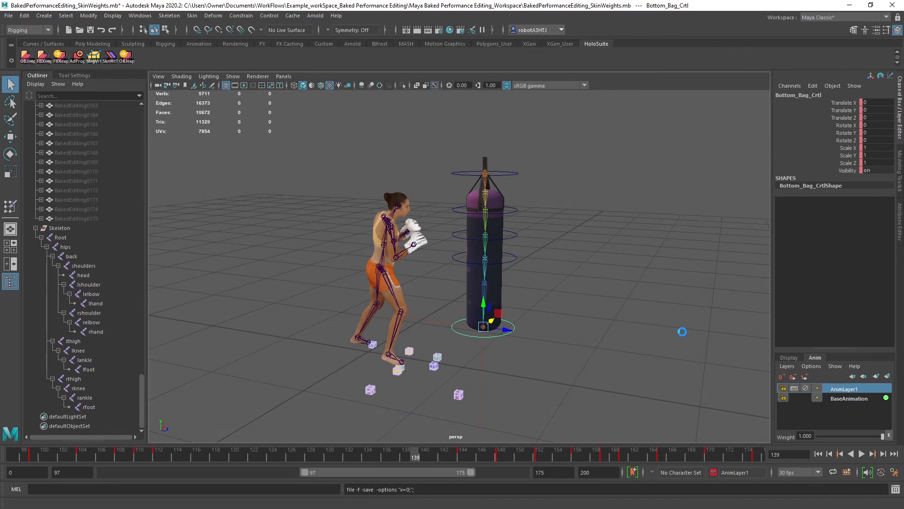
pyautogui.press('w')
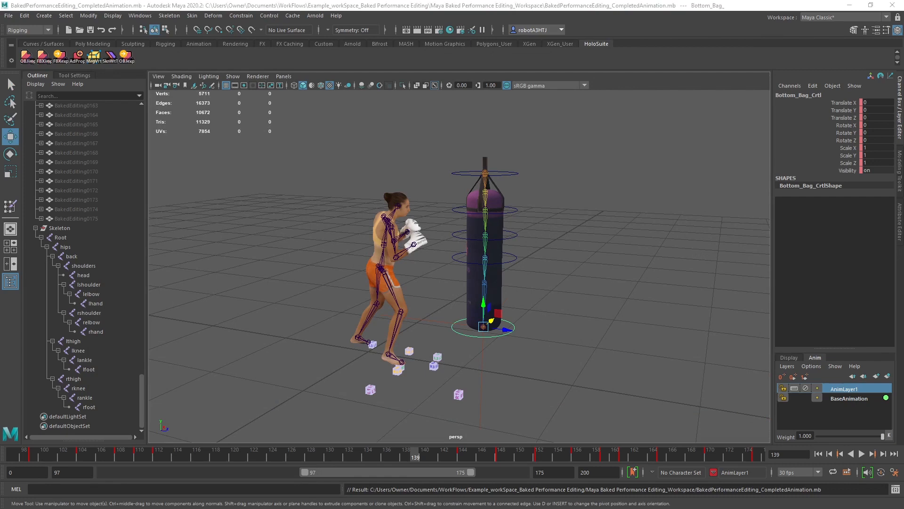
# Review the Merge Layers options, select both AnimLayer1 and BaseAnimation, and merge them into one layer
pyautogui.rightClick(847, 389)
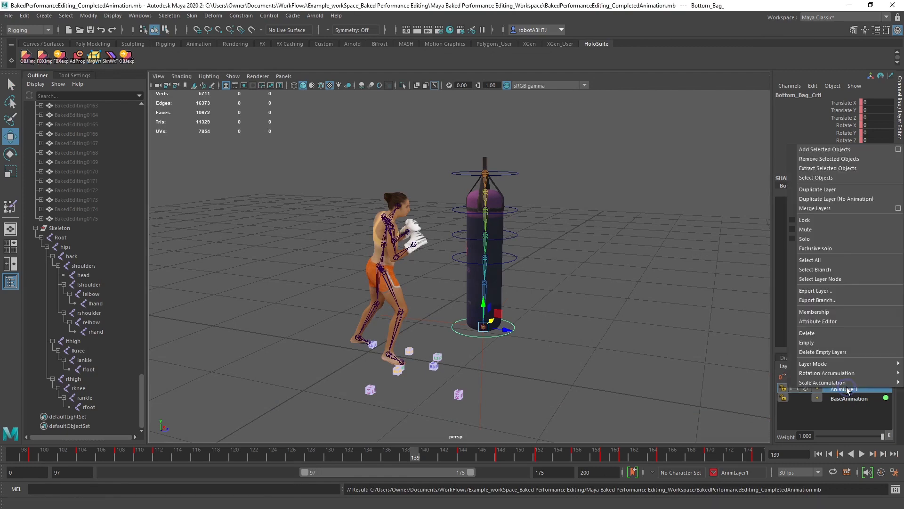
pyautogui.click(897, 209)
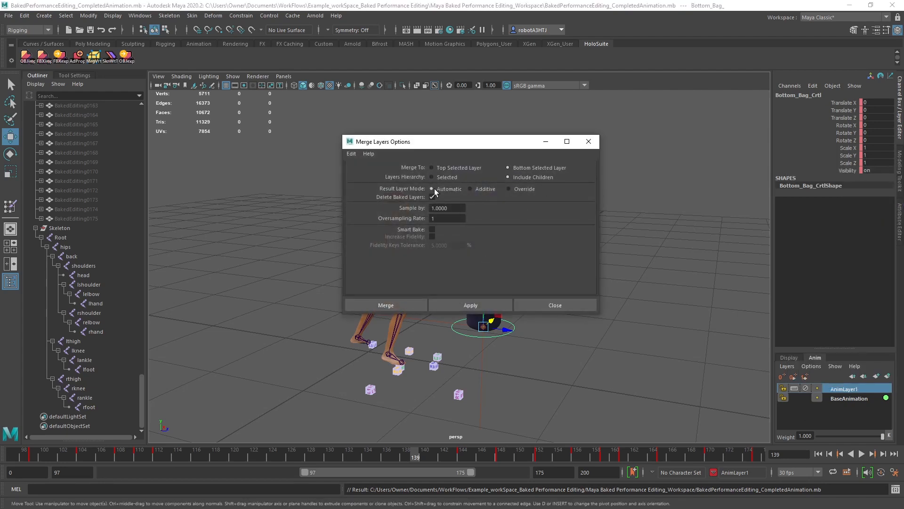
pyautogui.click(537, 306)
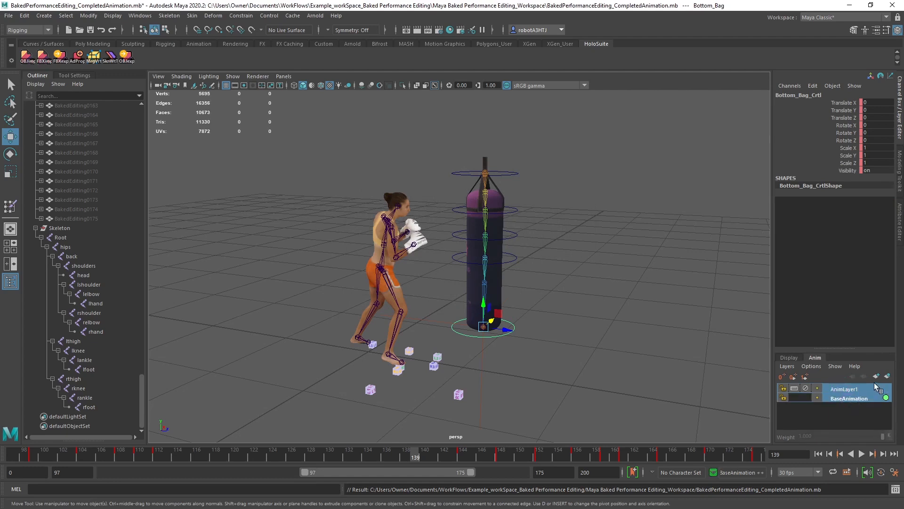
pyautogui.rightClick(854, 391)
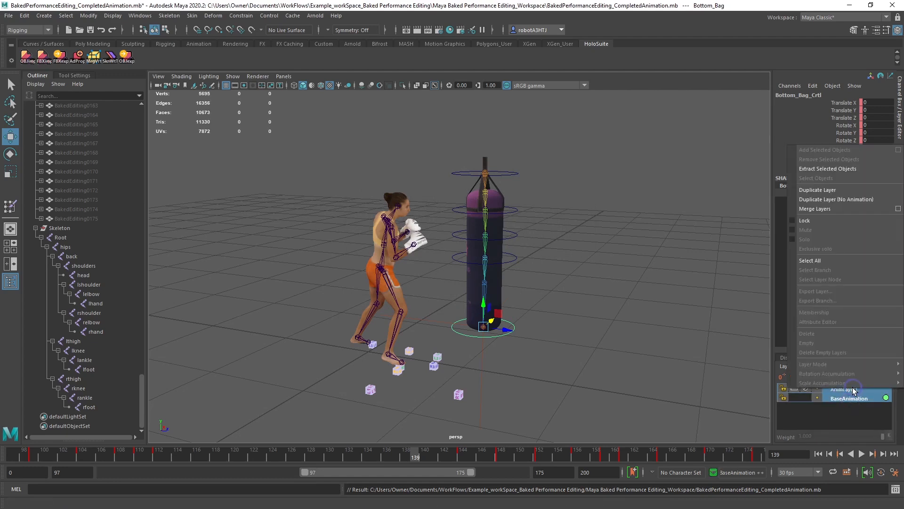
pyautogui.click(824, 211)
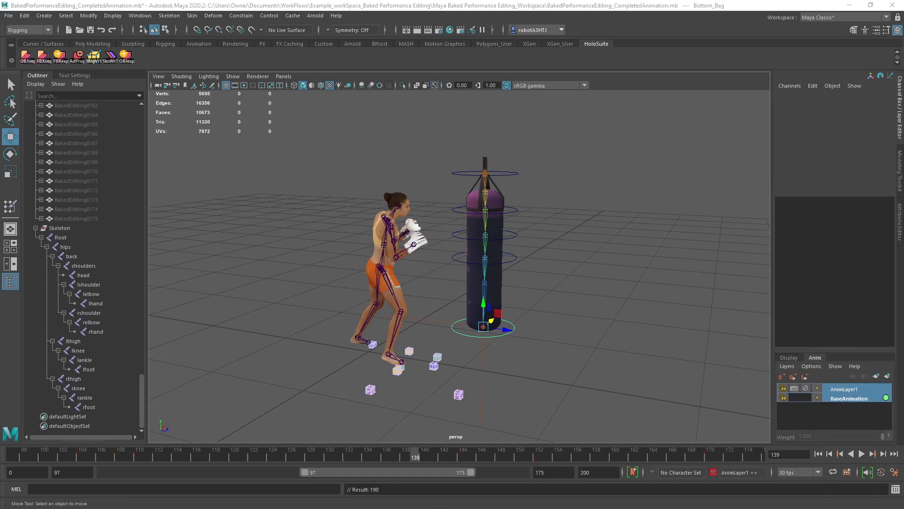
# Collapse the Outliner groups and export the baked frames as OBJ files to the HoloEdit workspace's BakedStream folder
pyautogui.click(41, 238)
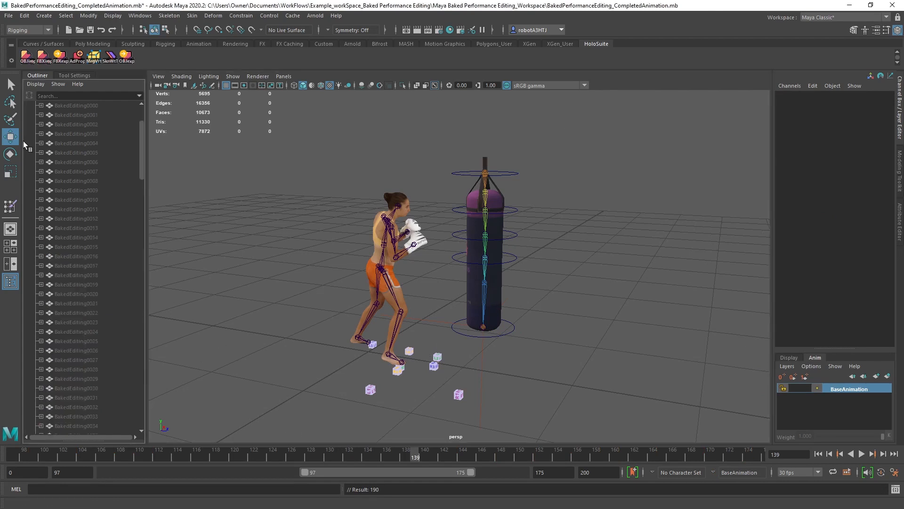
pyautogui.click(36, 171)
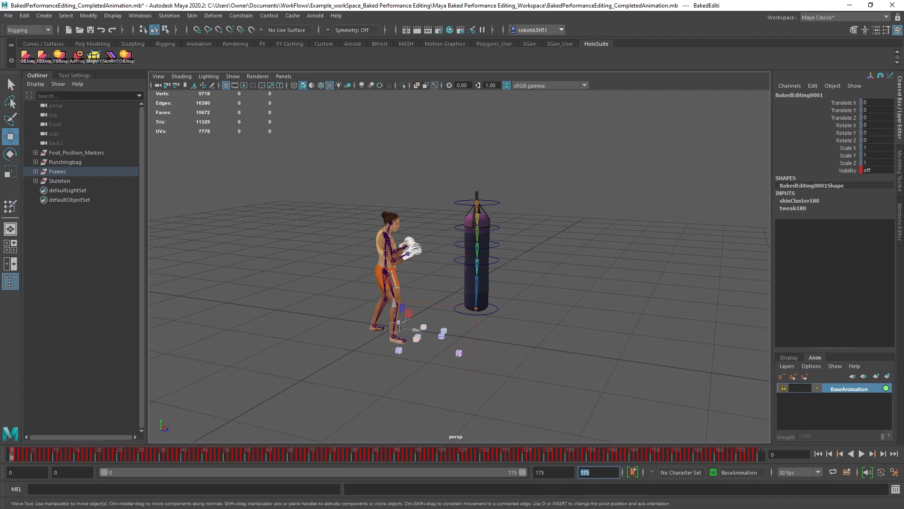
pyautogui.click(126, 58)
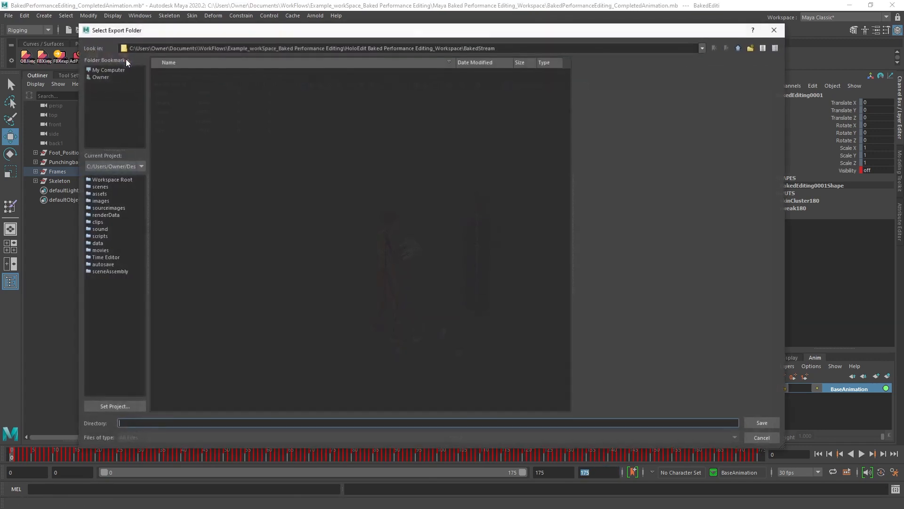
pyautogui.click(506, 48)
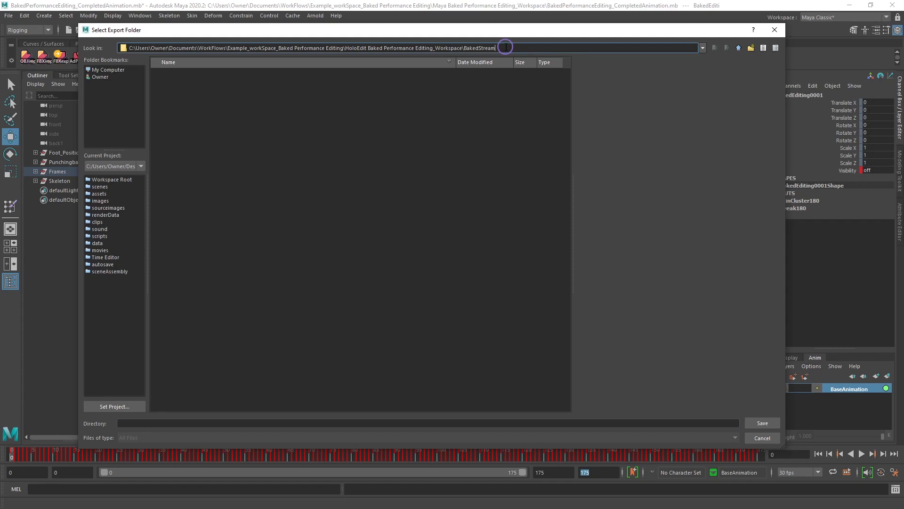
pyautogui.click(772, 425)
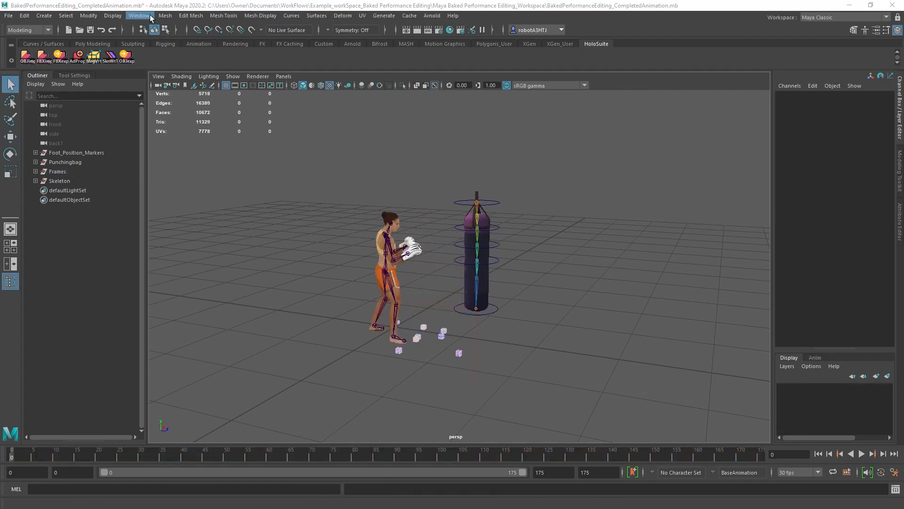
# Open the Plug-in Manager and search for "obj" to check the OBJ export plug-in
pyautogui.click(151, 16)
pyautogui.moveTo(213, 107)
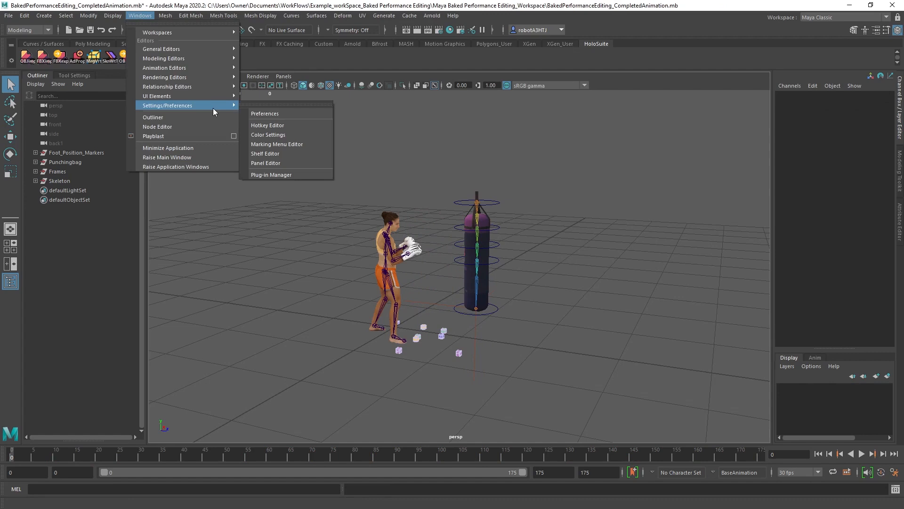
pyautogui.click(317, 175)
pyautogui.click(408, 197)
pyautogui.write('o')
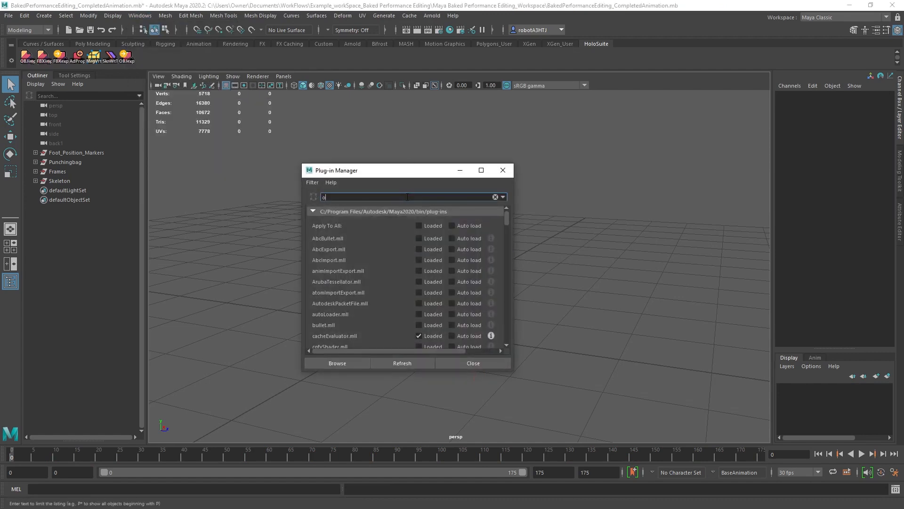
pyautogui.write('bj')
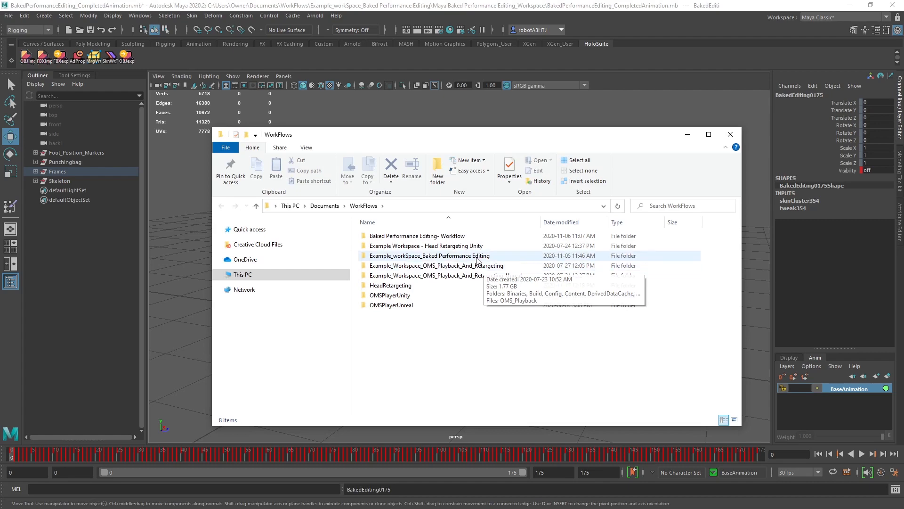
# In File Explorer, open the Example_workSpace_Baked Performance Editing Export folder and copy the PNG textures BakedEditing0000 through BakedEditing0175
pyautogui.doubleClick(473, 256)
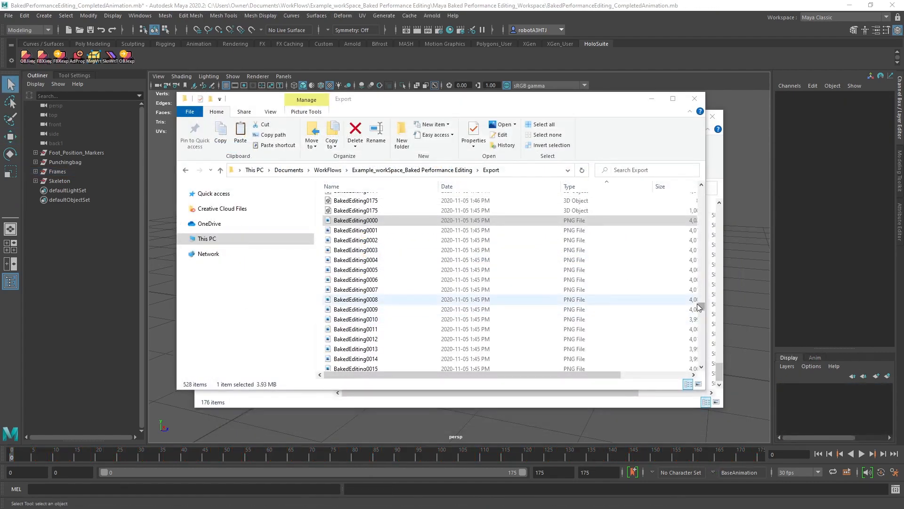
pyautogui.click(701, 347)
pyautogui.moveTo(701, 348); pyautogui.dragTo(701, 359)
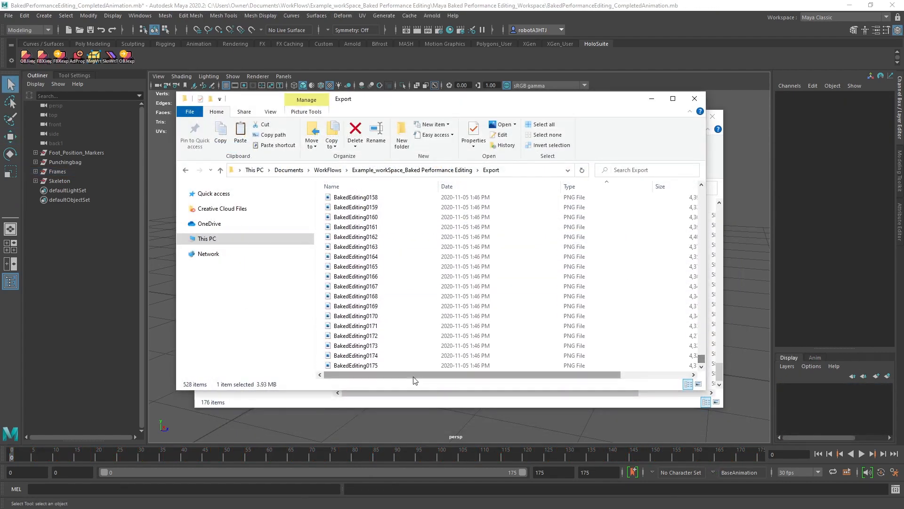
pyautogui.keyDown('shift'); pyautogui.click(372, 365); pyautogui.keyUp('shift')
pyautogui.hotkey('ctrl', 'c')
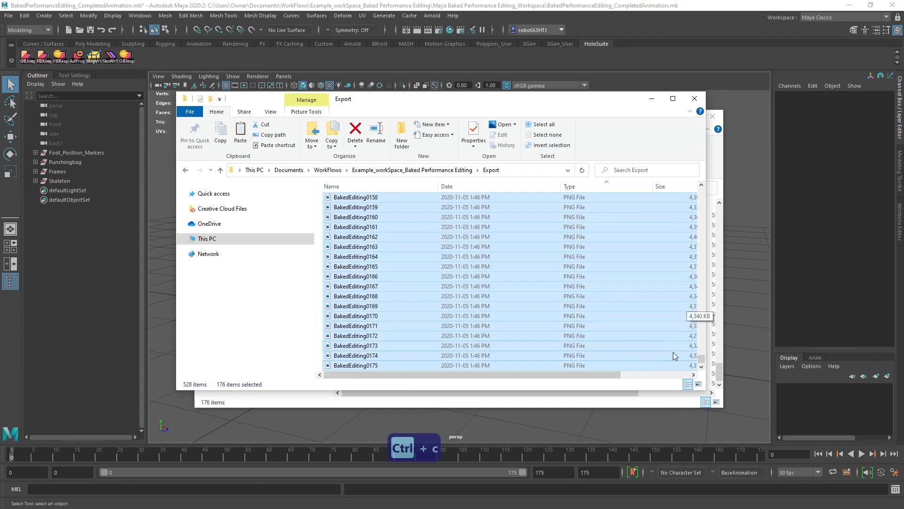
# Paste the copied PNG textures into the HoloEdit workspace's BakedStream folder alongside the OBJ files, and close the folder window
pyautogui.click(668, 404)
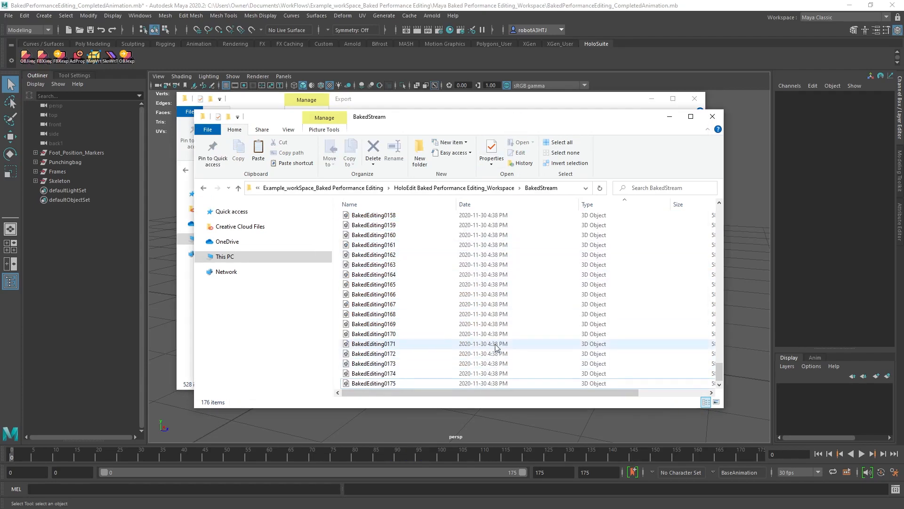
pyautogui.click(471, 307)
pyautogui.hotkey('ctrl', 'v')
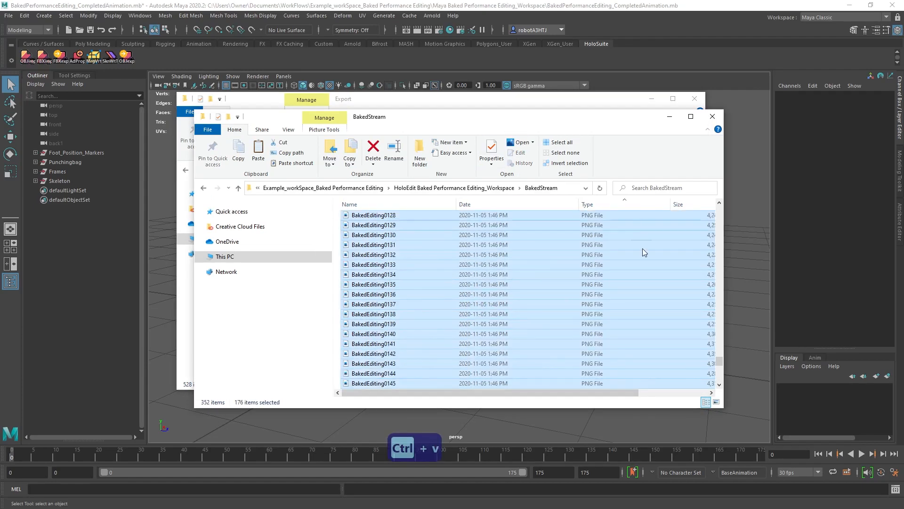
pyautogui.click(713, 116)
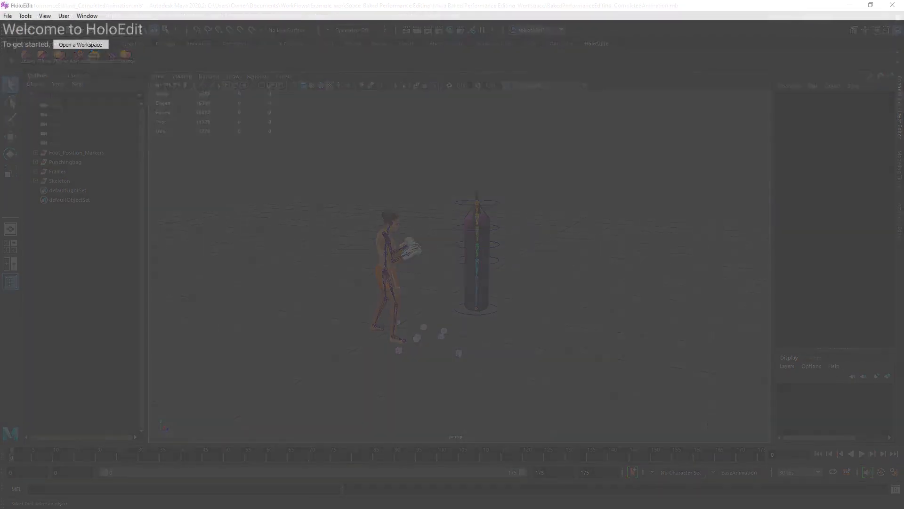
# In HoloEdit, open the HoloEdit Baked Performance Editing_Workspace folder and import BakedStream as a clip with Detect Stabilized Sequences enabled
pyautogui.click(85, 46)
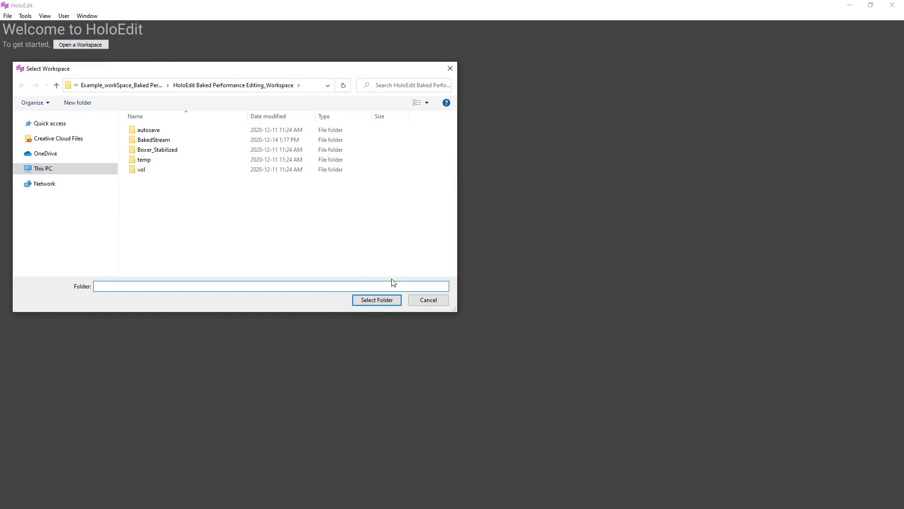
pyautogui.click(380, 301)
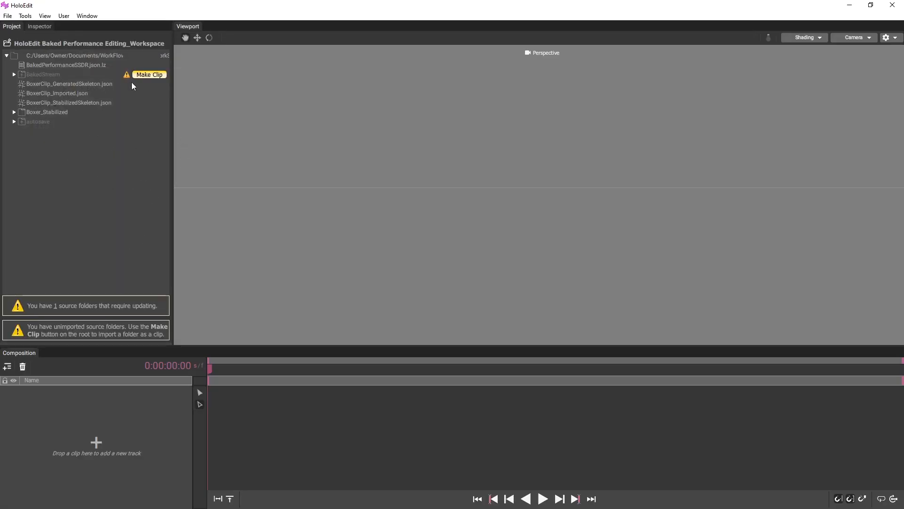
pyautogui.click(147, 74)
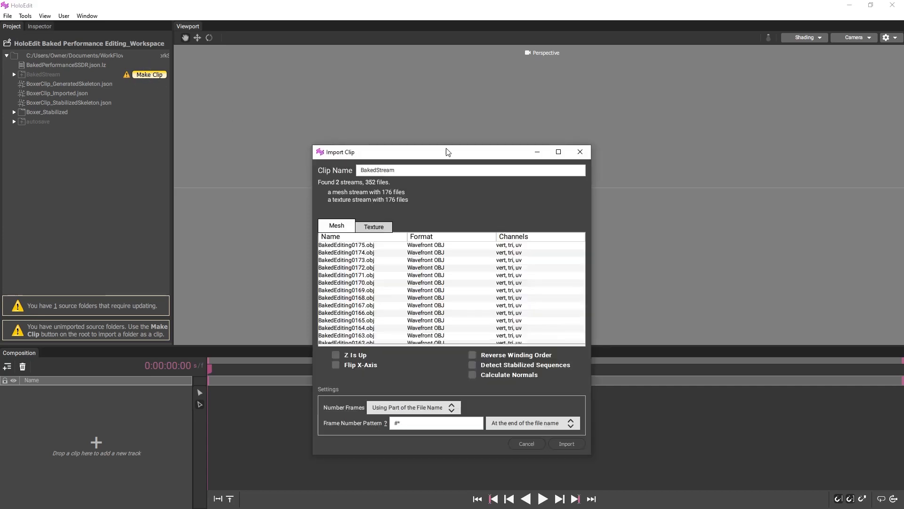
pyautogui.moveTo(458, 150); pyautogui.dragTo(413, 111)
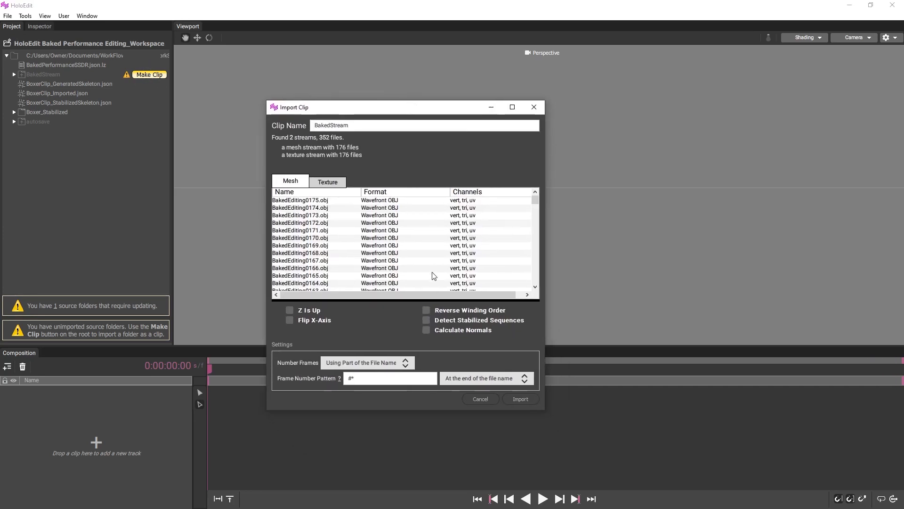
pyautogui.click(425, 321)
pyautogui.click(529, 402)
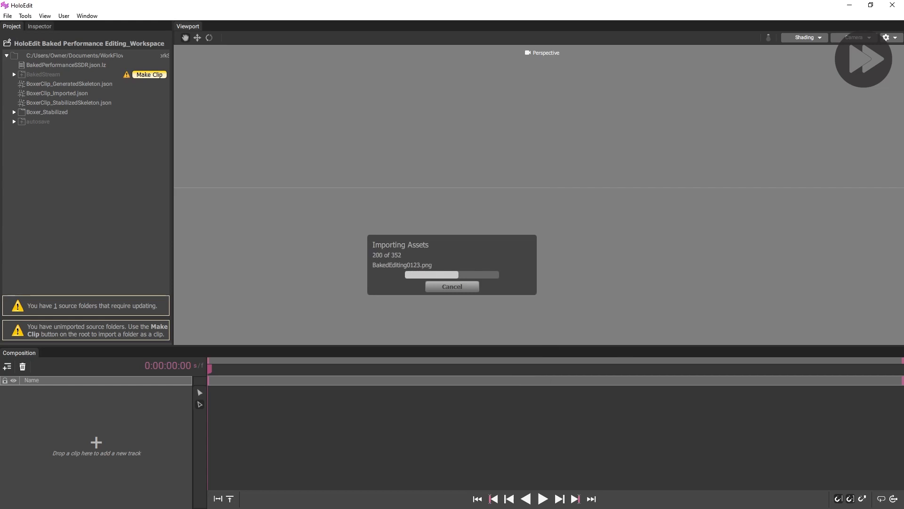
# Add the BakedStream and Boxer_Stabilized clips as tracks in the composition and scrub through the frames to compare both performances
pyautogui.moveTo(42, 74); pyautogui.dragTo(96, 443)
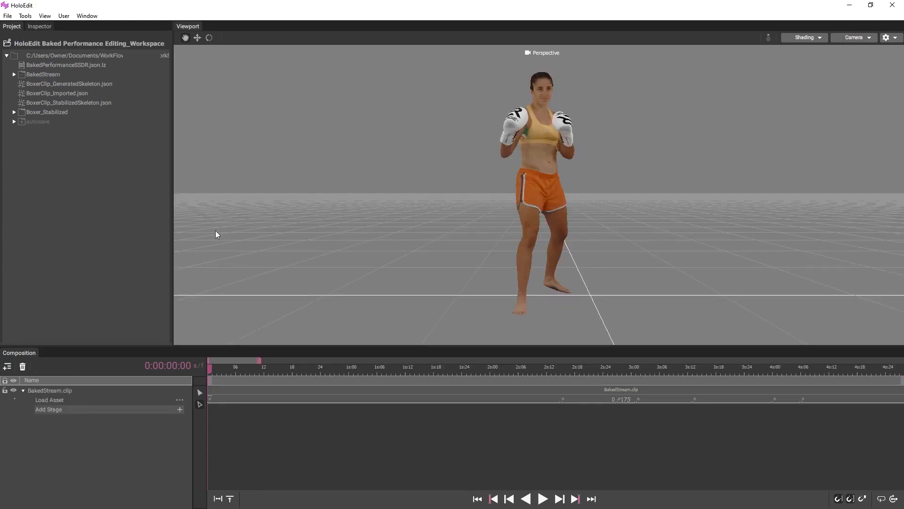
pyautogui.moveTo(53, 111); pyautogui.dragTo(47, 459)
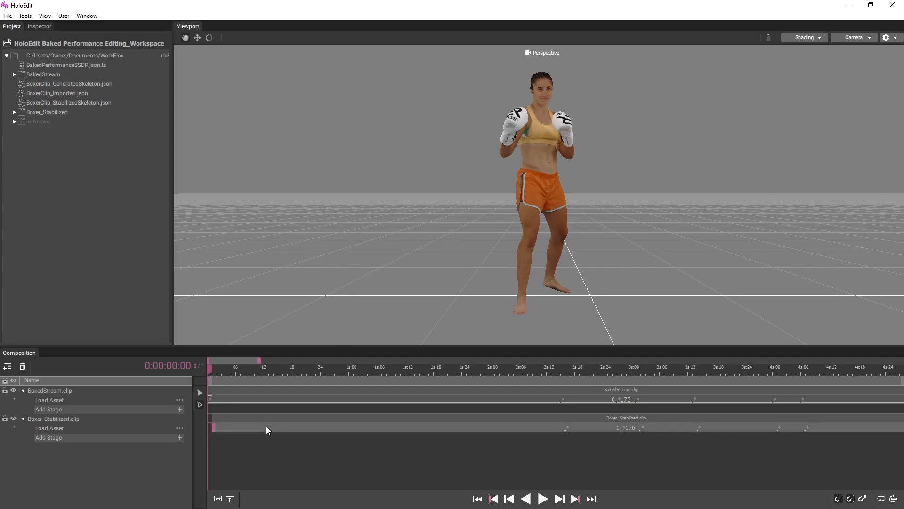
pyautogui.moveTo(211, 369); pyautogui.dragTo(574, 369)
pyautogui.moveTo(627, 273); pyautogui.dragTo(581, 248, button='middle')
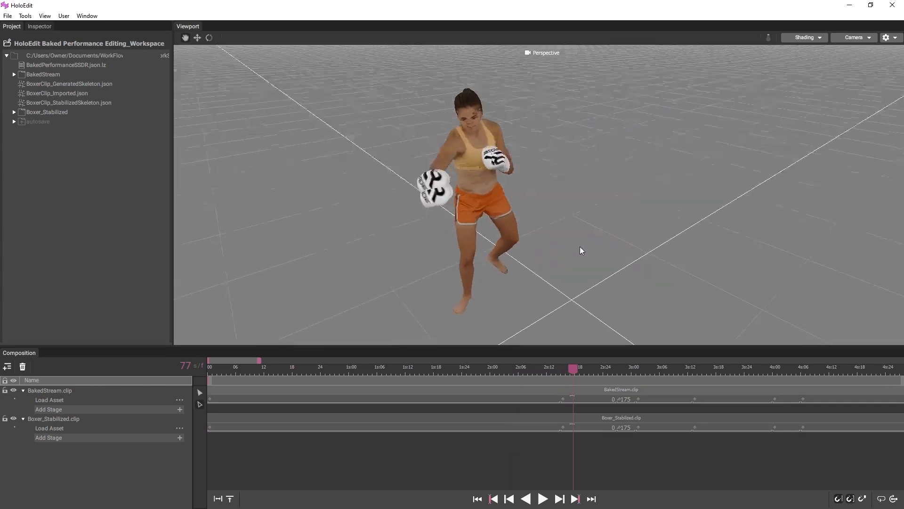
pyautogui.moveTo(575, 369); pyautogui.dragTo(624, 372)
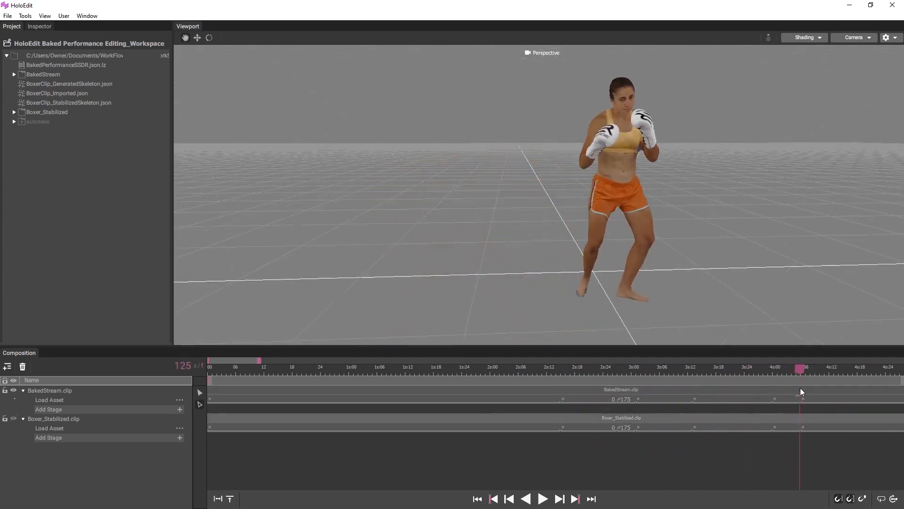
pyautogui.moveTo(800, 391); pyautogui.dragTo(592, 391)
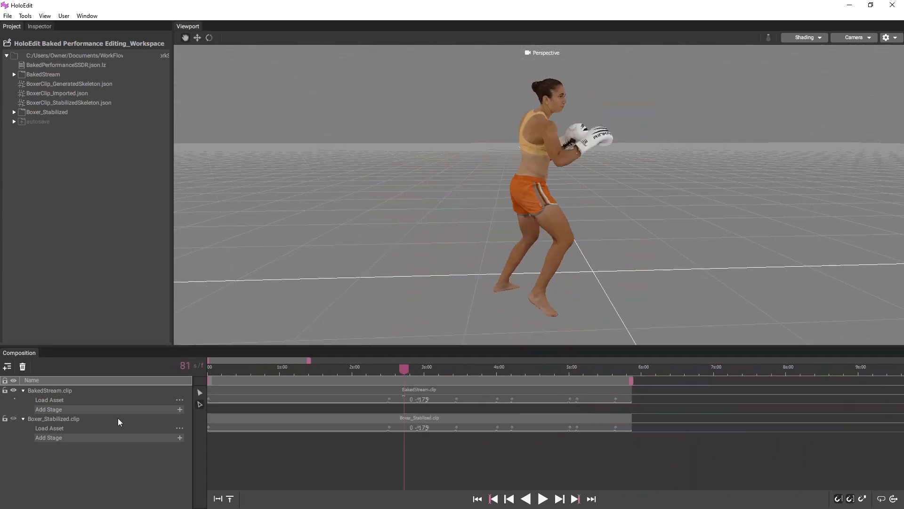
pyautogui.moveTo(404, 368); pyautogui.dragTo(645, 382)
# Remove the Boxer_Stabilized track from the composition and return the playhead to frame 0
pyautogui.click(49, 421)
pyautogui.press('Delete')
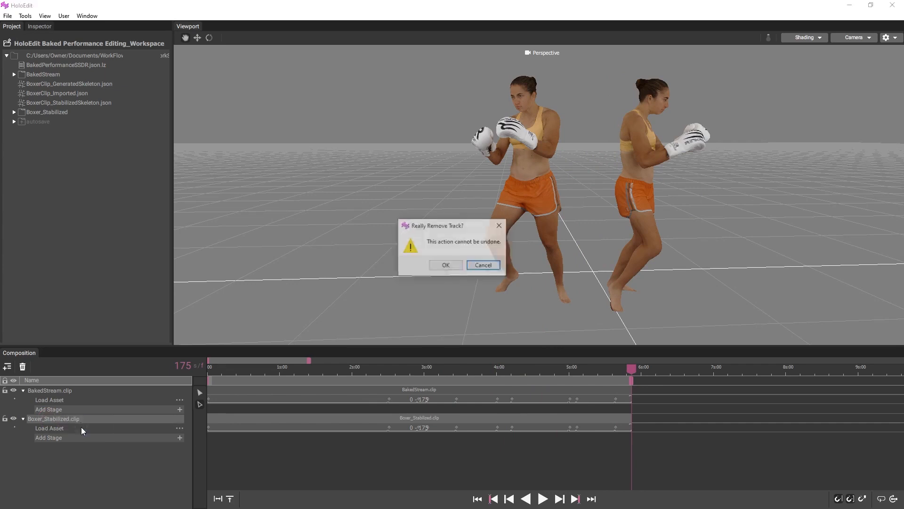
pyautogui.click(443, 265)
pyautogui.moveTo(631, 372); pyautogui.dragTo(201, 397)
# Add an SSDR stage to the BakedStream clip with an interval covering frames 0–175, and process that interval
pyautogui.moveTo(490, 227); pyautogui.dragTo(335, 252, button='middle')
pyautogui.moveTo(335, 253); pyautogui.dragTo(446, 297)
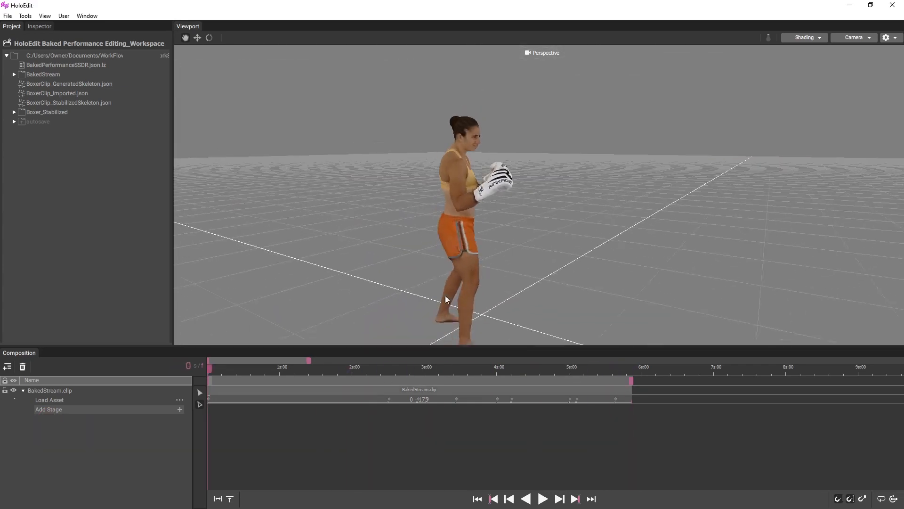
pyautogui.moveTo(446, 298); pyautogui.dragTo(416, 247, button='middle')
pyautogui.click(179, 410)
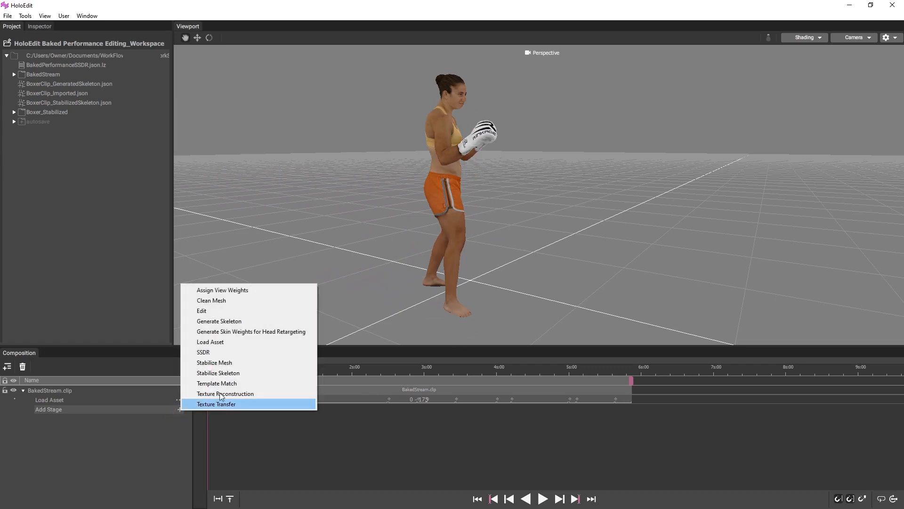
pyautogui.click(221, 354)
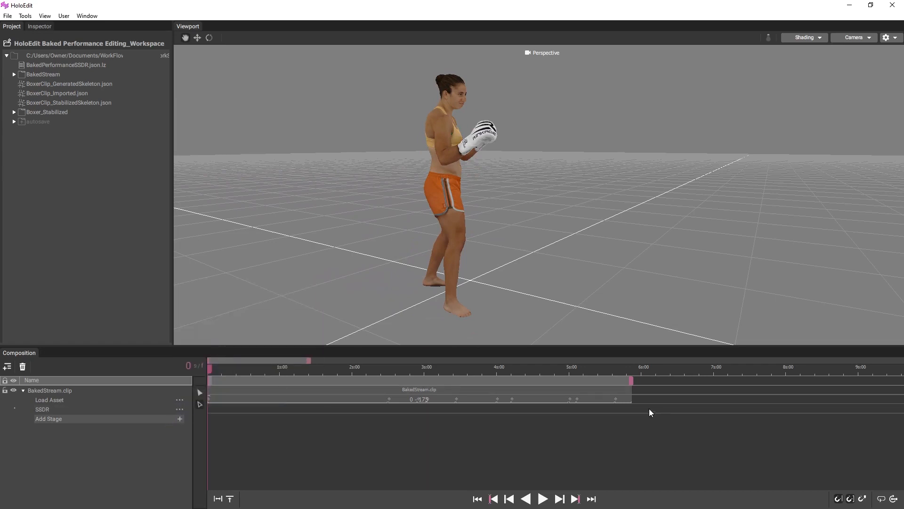
pyautogui.rightClick(639, 399)
pyautogui.click(664, 421)
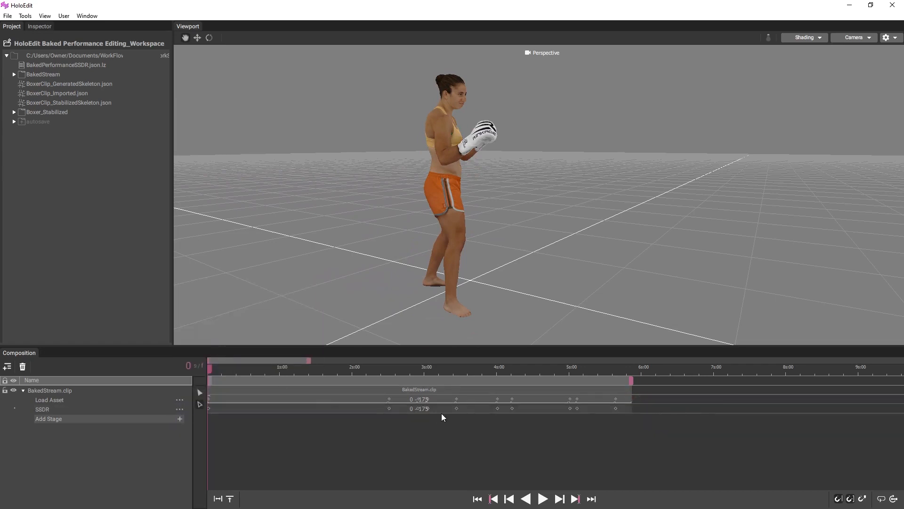
pyautogui.rightClick(442, 414)
pyautogui.click(458, 416)
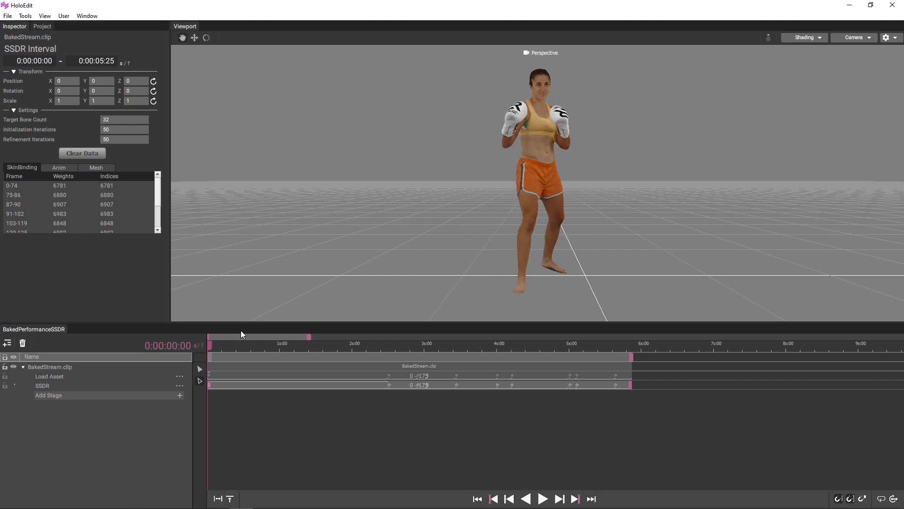
# Start a composition export and set its output path to the Export folder in Example_workSpace_Baked Performance Editing
pyautogui.click(7, 15)
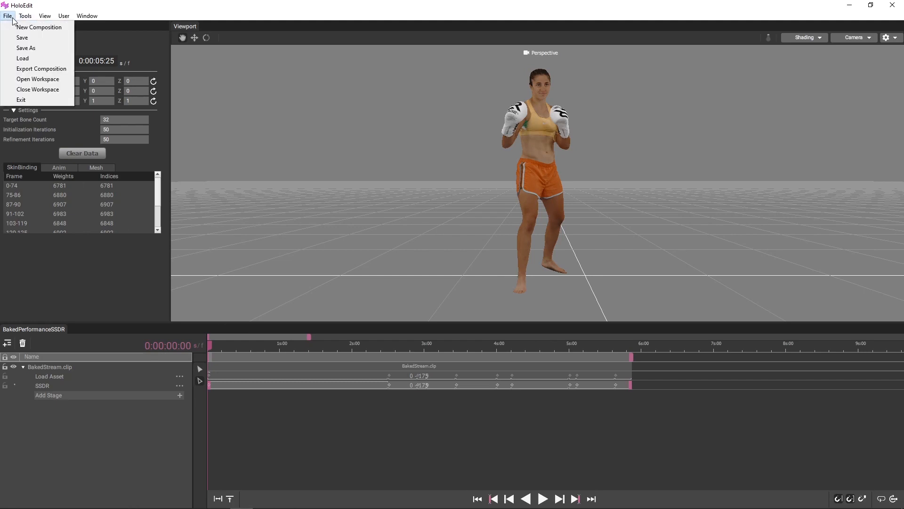
pyautogui.click(7, 16)
pyautogui.click(7, 15)
pyautogui.click(59, 68)
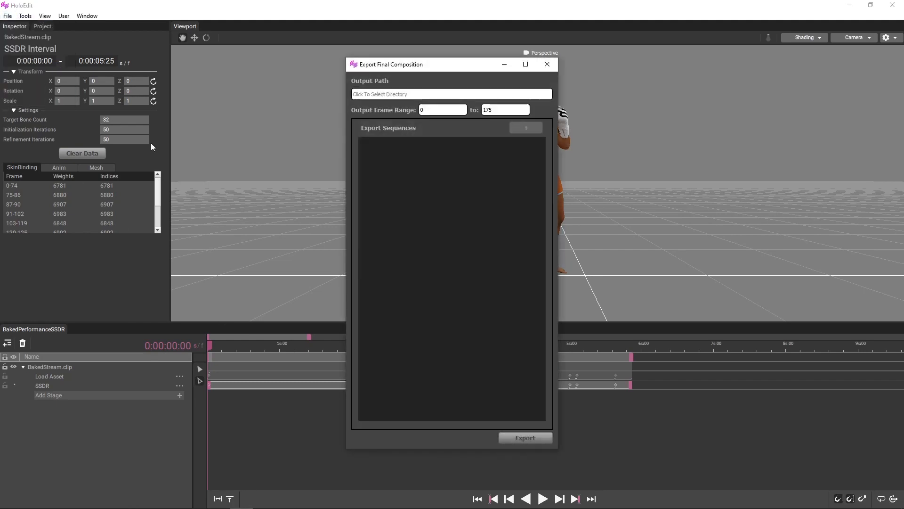
pyautogui.click(406, 95)
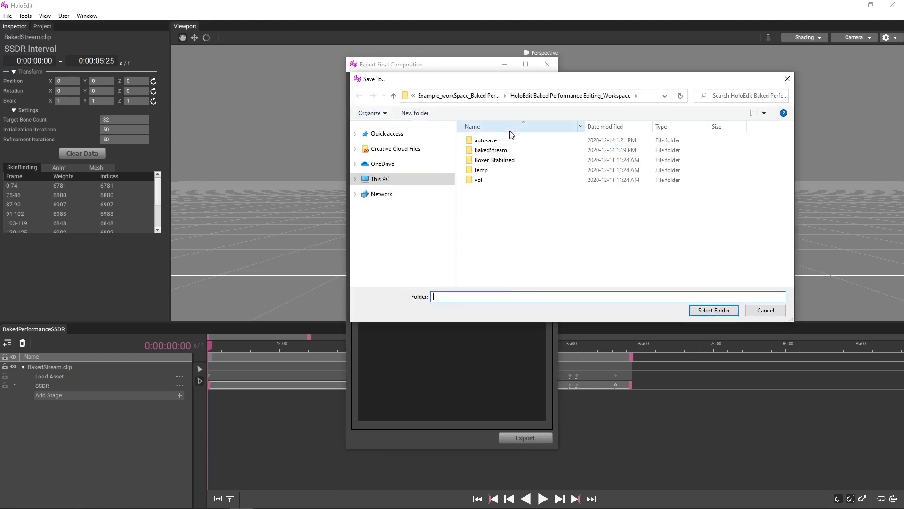
pyautogui.click(394, 96)
pyautogui.doubleClick(496, 160)
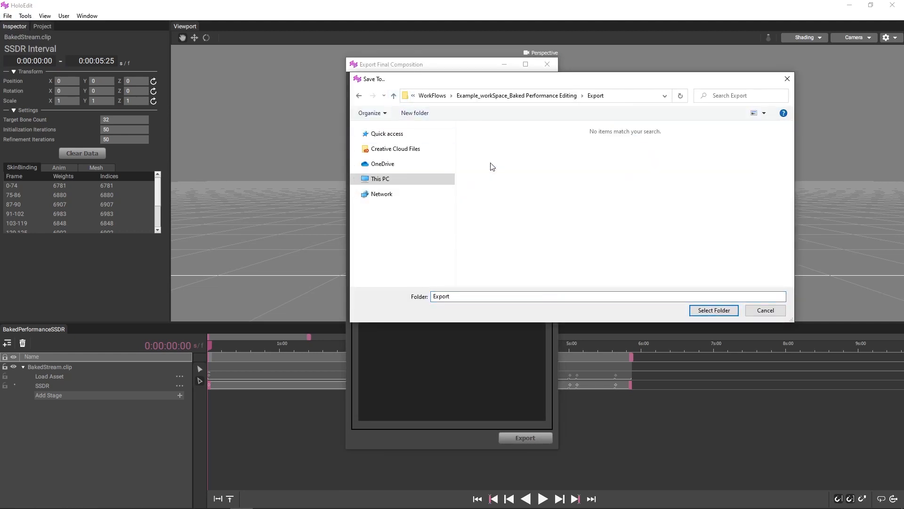
pyautogui.click(713, 310)
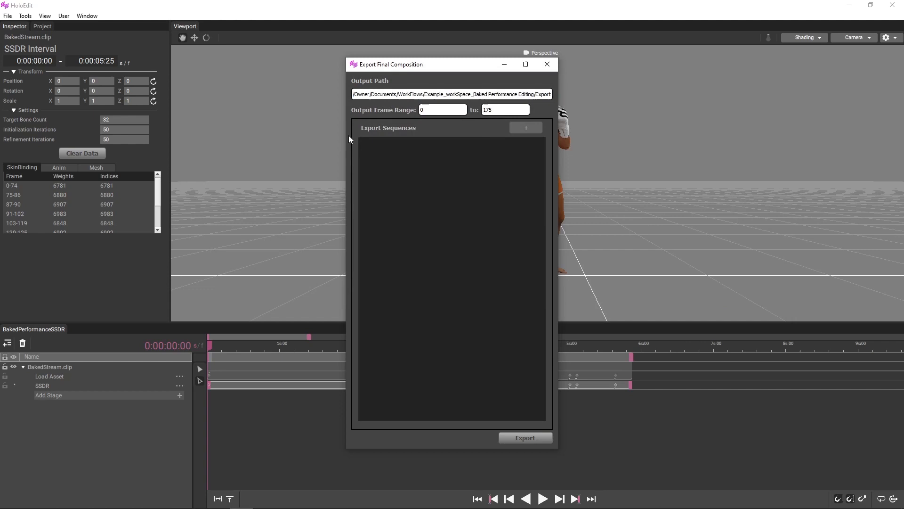
# Add an OMS output sequence named KickBoxer to the export
pyautogui.click(527, 128)
pyautogui.hotkey('ctrl', 'a')
pyautogui.write('Kick')
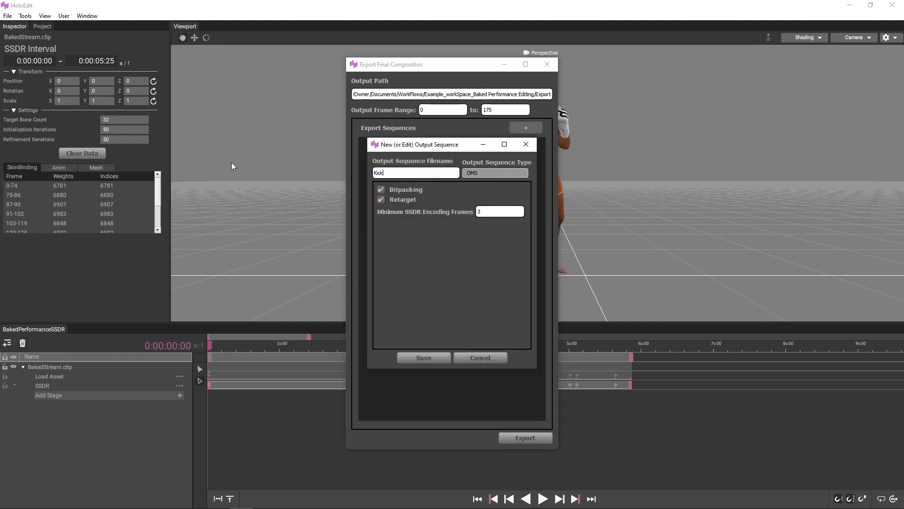
pyautogui.click(430, 357)
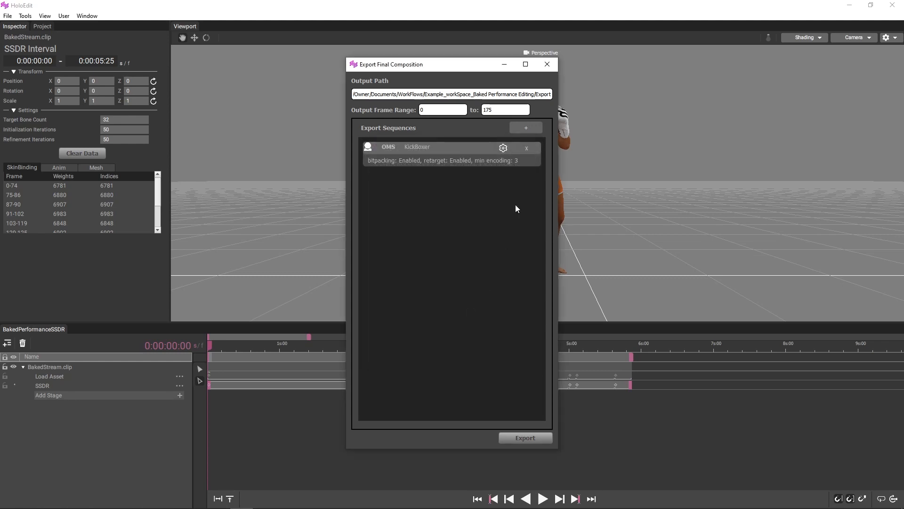
# Add a second output sequence of type MP4, also named KickBoxer, to the export
pyautogui.click(527, 127)
pyautogui.click(479, 171)
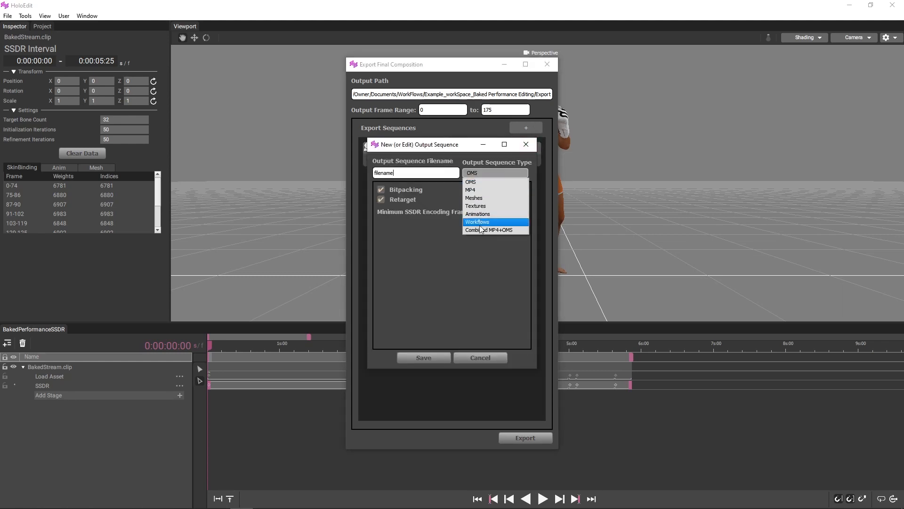
pyautogui.click(494, 198)
pyautogui.doubleClick(406, 173)
pyautogui.write('K')
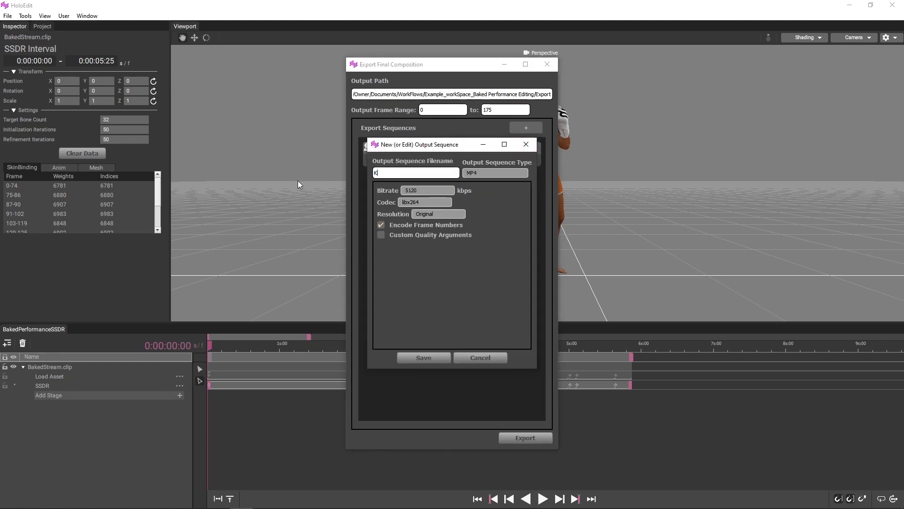
pyautogui.write('ickBoxer')
pyautogui.click(437, 357)
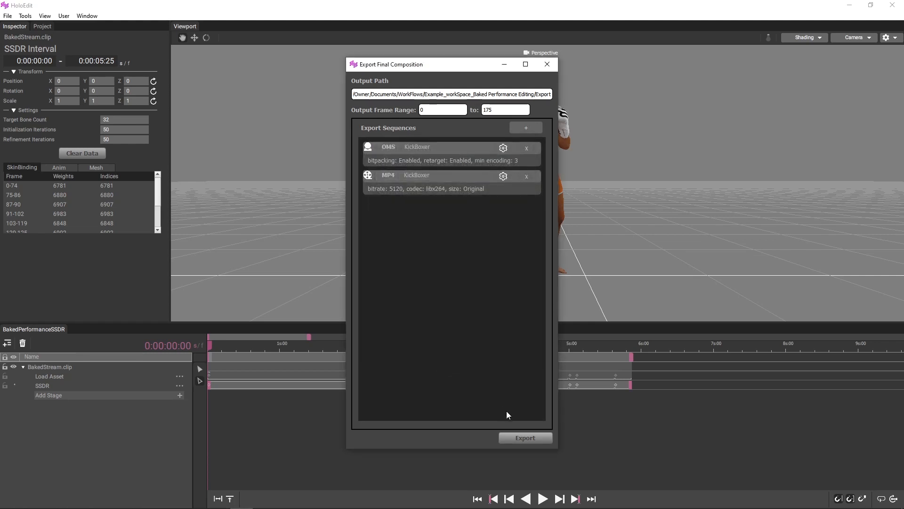
# Export the OMS and MP4 sequences, and close the resulting folder window and the export dialog
pyautogui.click(527, 436)
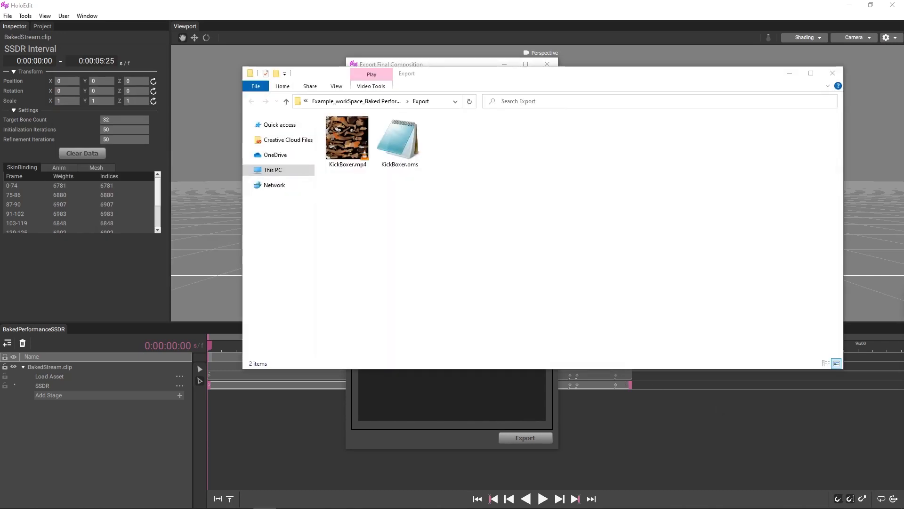
pyautogui.click(834, 74)
pyautogui.click(24, 10)
pyautogui.click(547, 65)
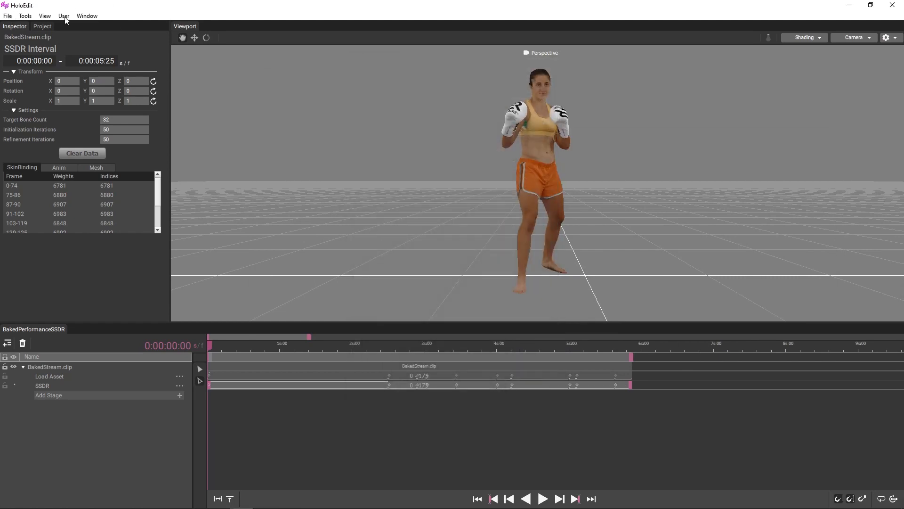
# Save the composition as BakedPerformanceSSDR.json.lz in the HoloEdit workspace, replacing the existing file
pyautogui.click(7, 16)
pyautogui.click(33, 48)
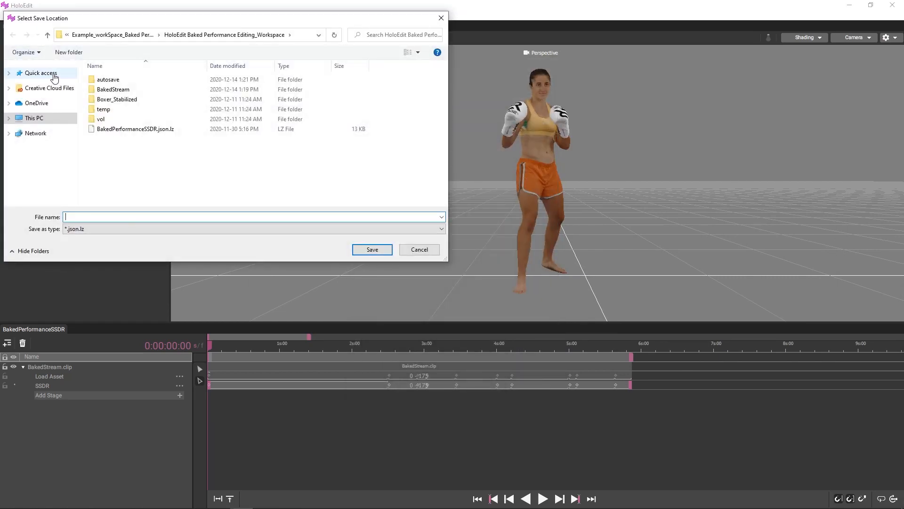
pyautogui.click(130, 129)
pyautogui.click(376, 249)
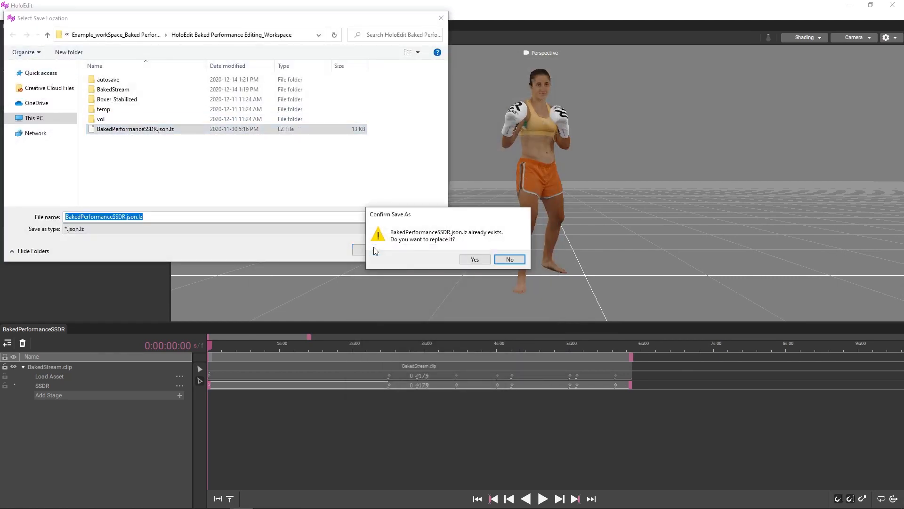
pyautogui.click(474, 260)
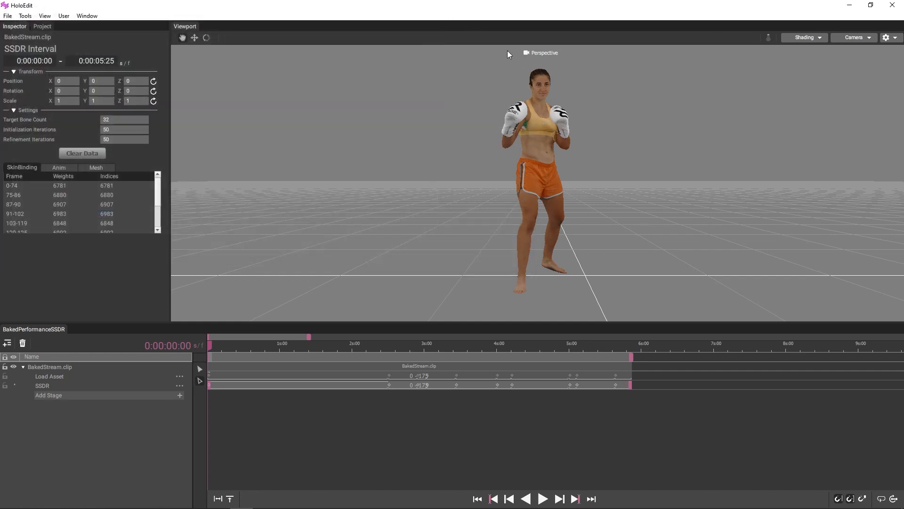
pyautogui.click(288, 508)
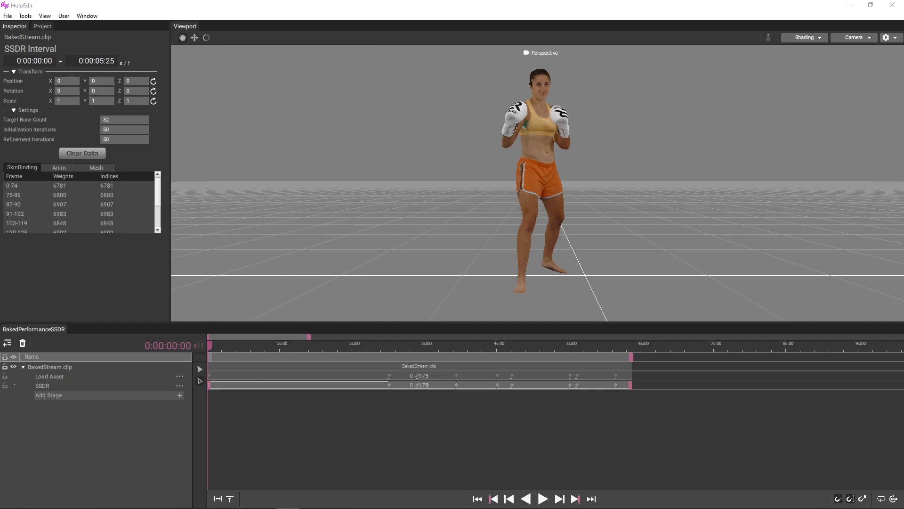